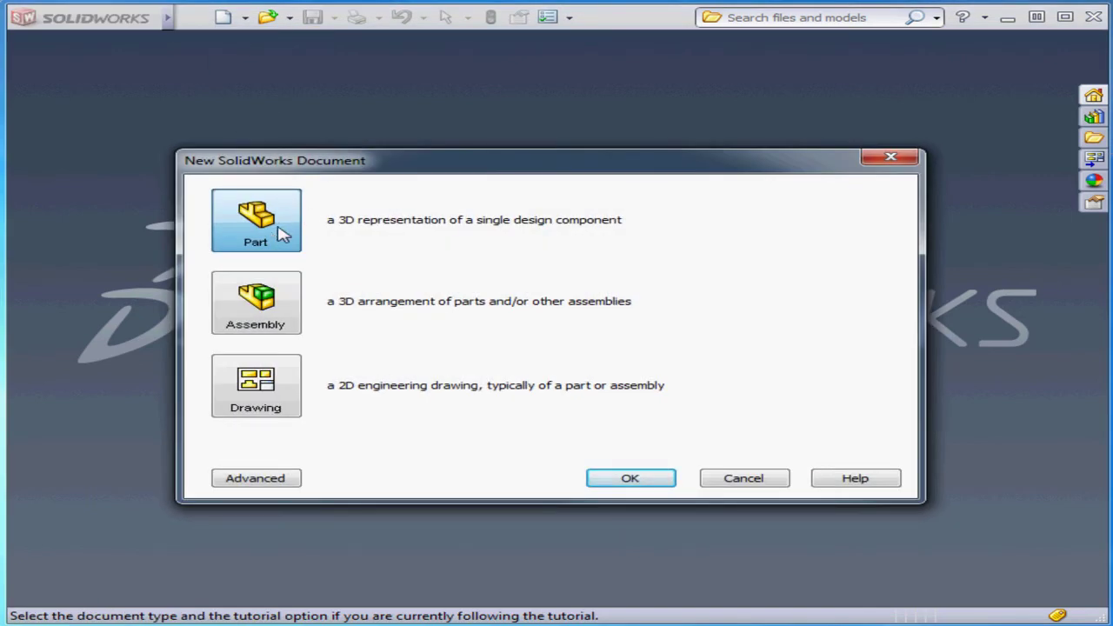
Preview the Assembly, Drawing and Advanced template views, then create a new Part document.
left_click(284, 306)
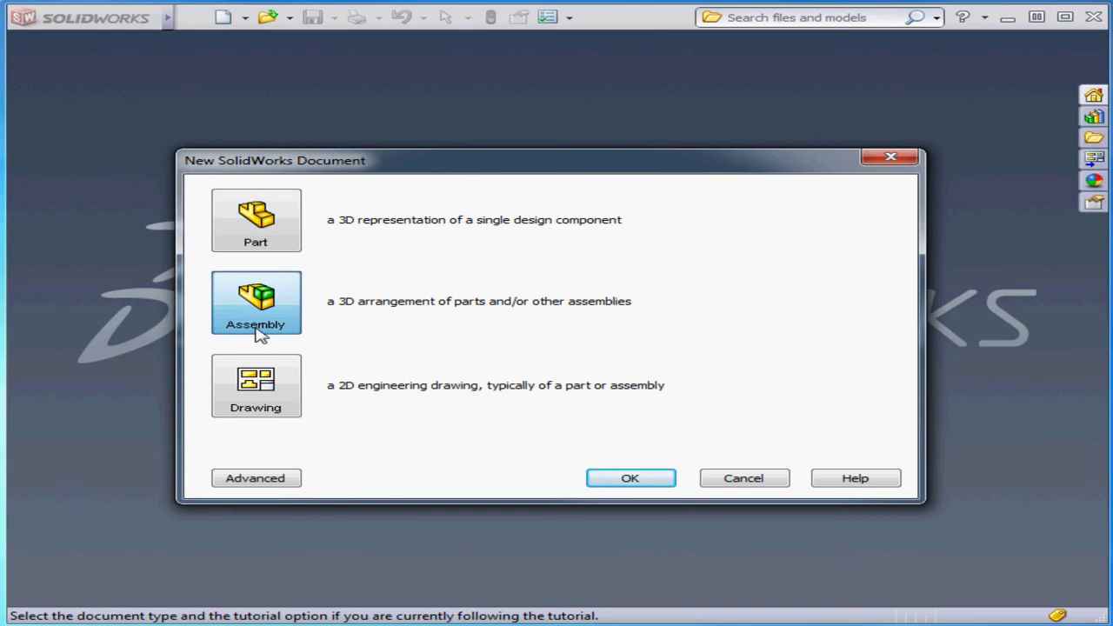
left_click(265, 393)
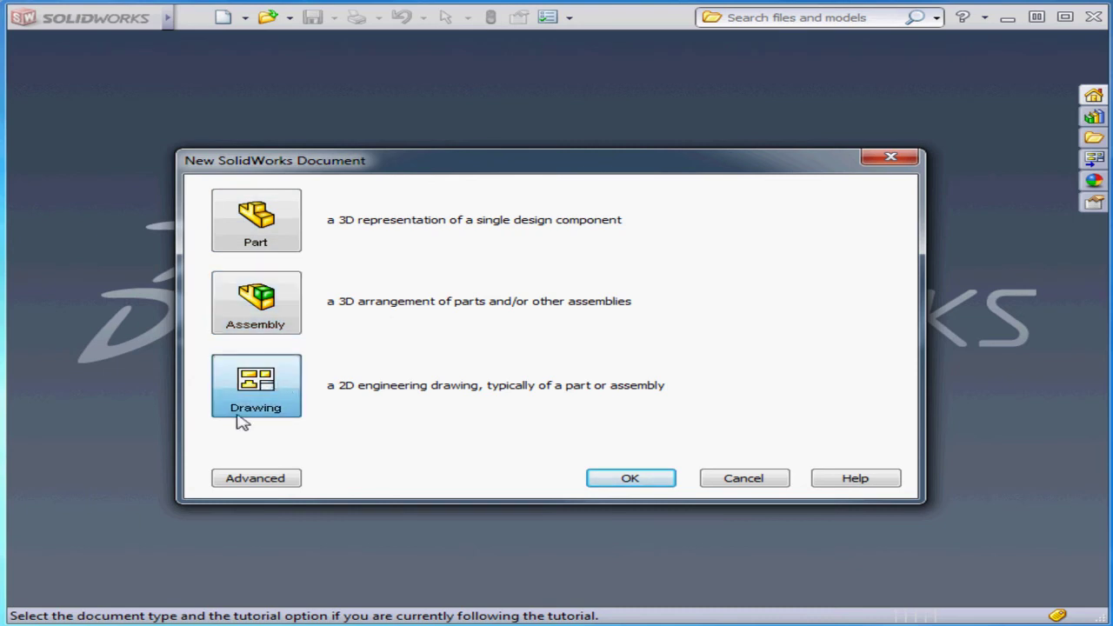
left_click(255, 478)
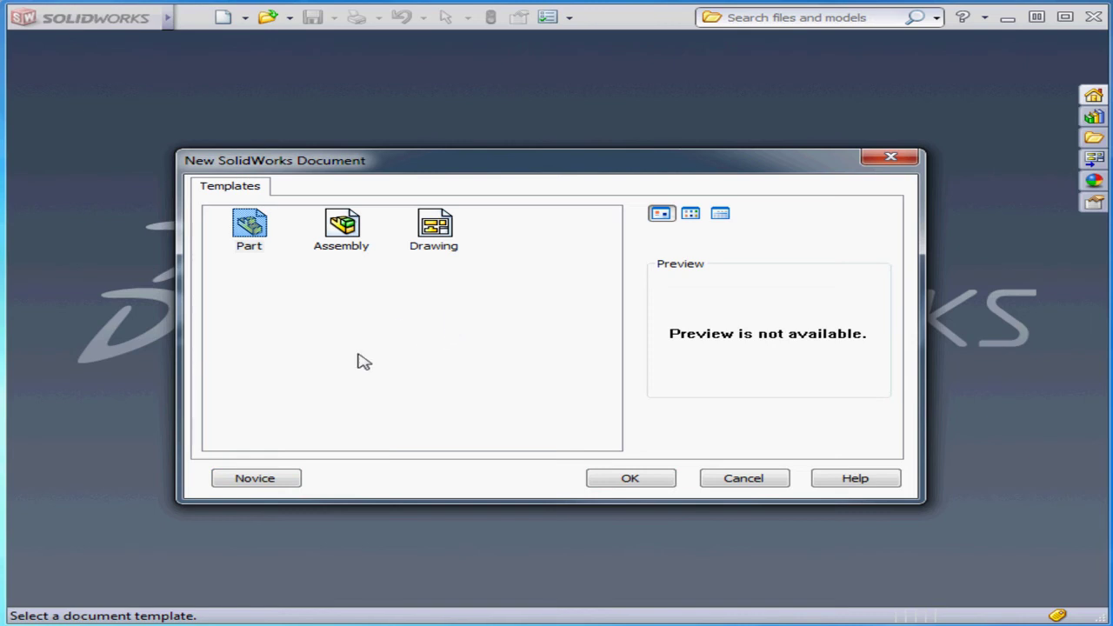
left_click(281, 480)
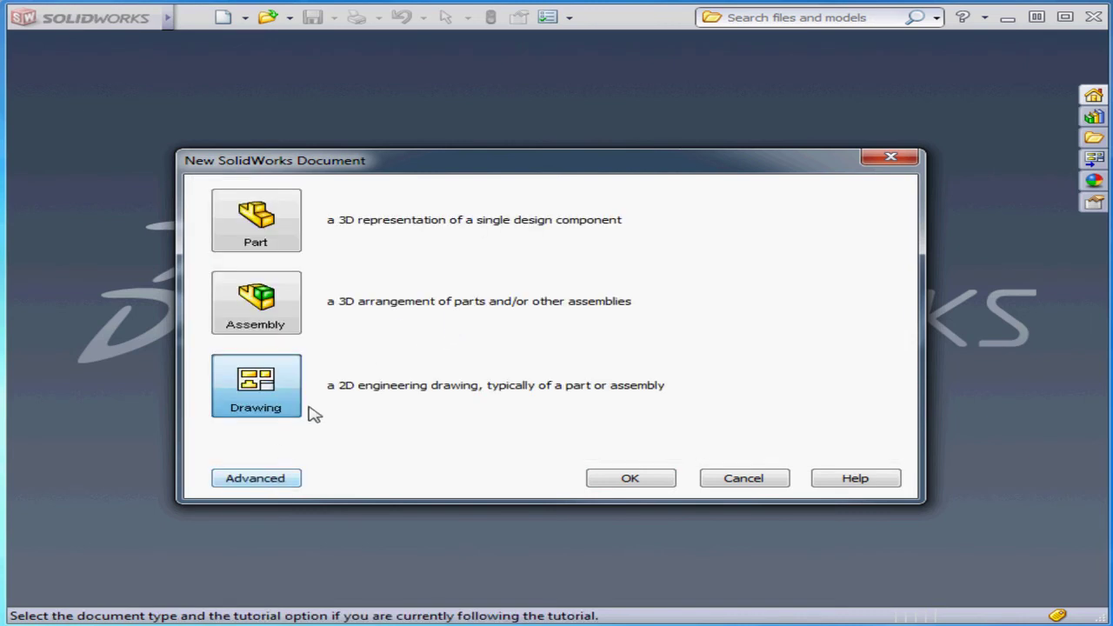
left_click(275, 224)
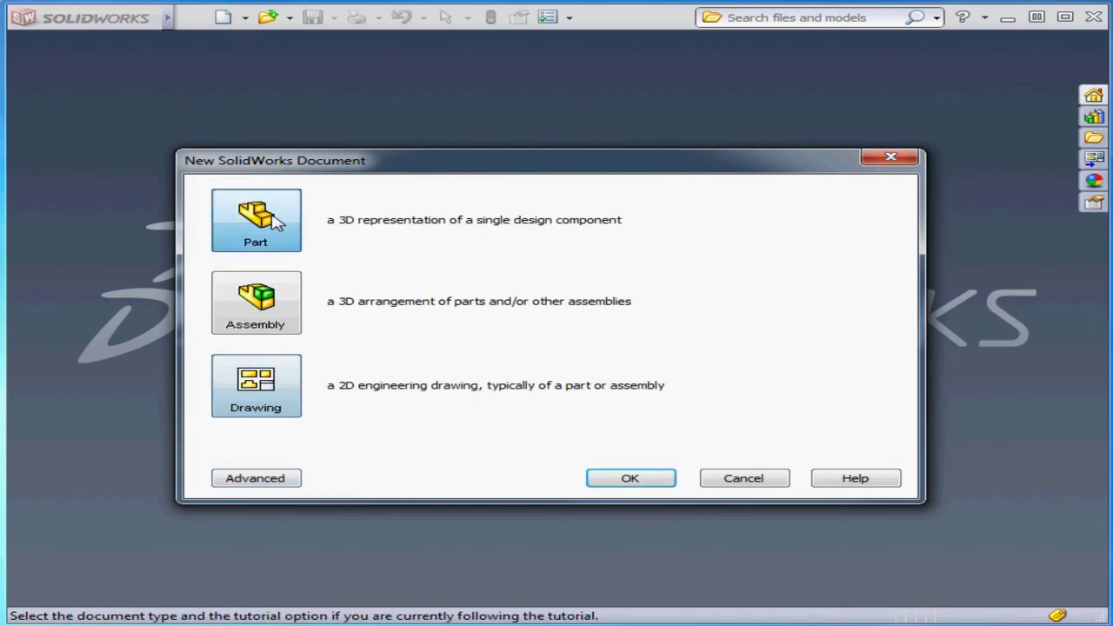
left_click(637, 479)
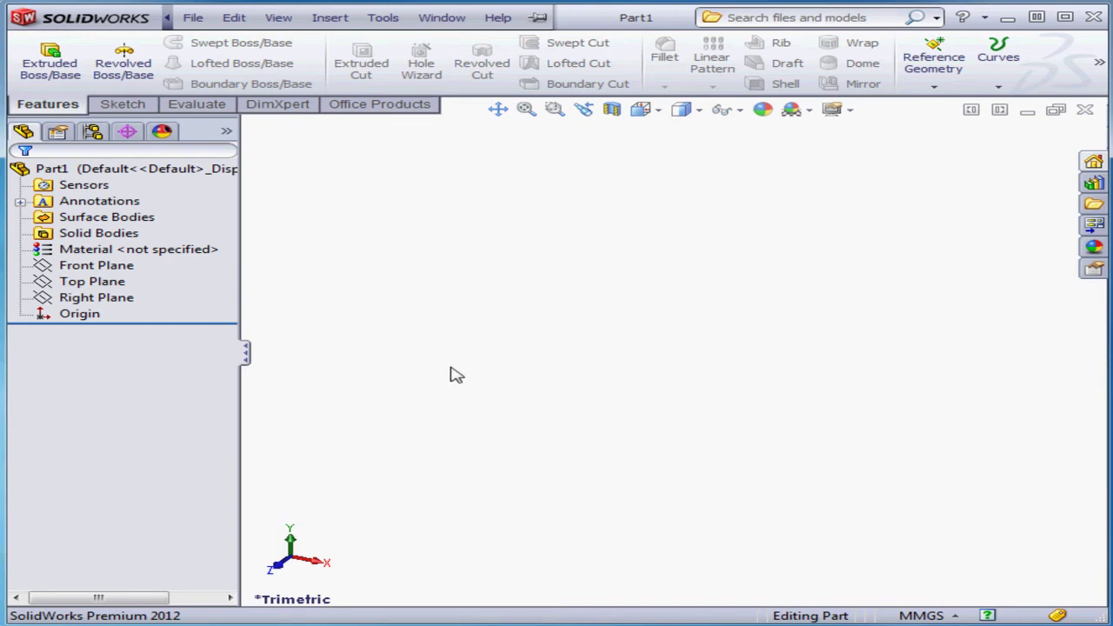
View Part1's PropertyManager, ConfigurationManager, DimXpertManager and DisplayManager, then return to the FeatureManager tree.
left_click(57, 132)
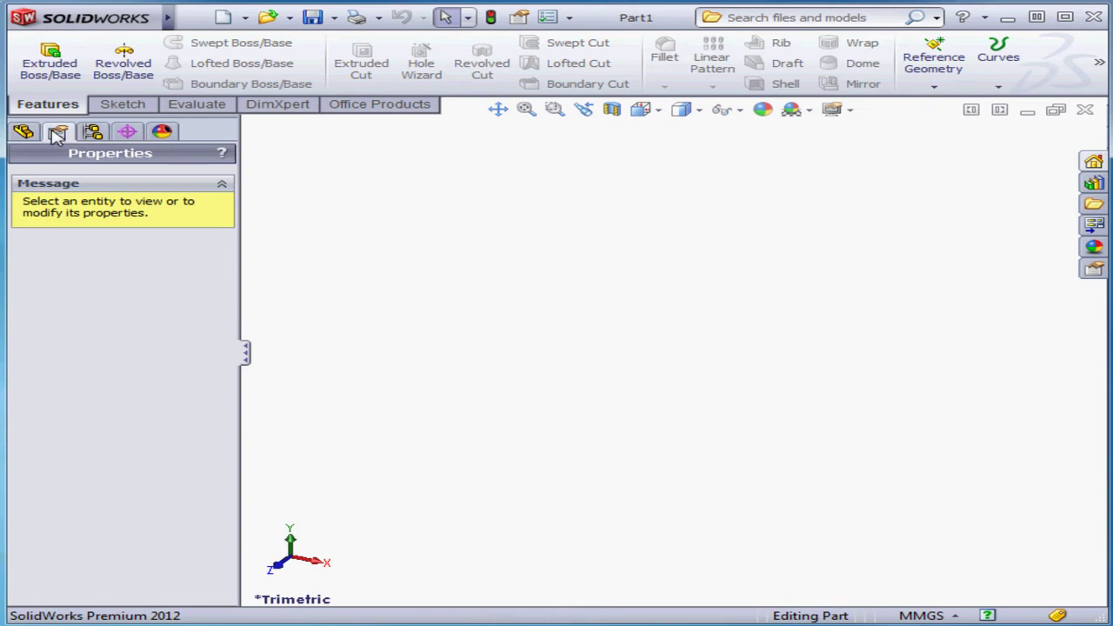
left_click(94, 133)
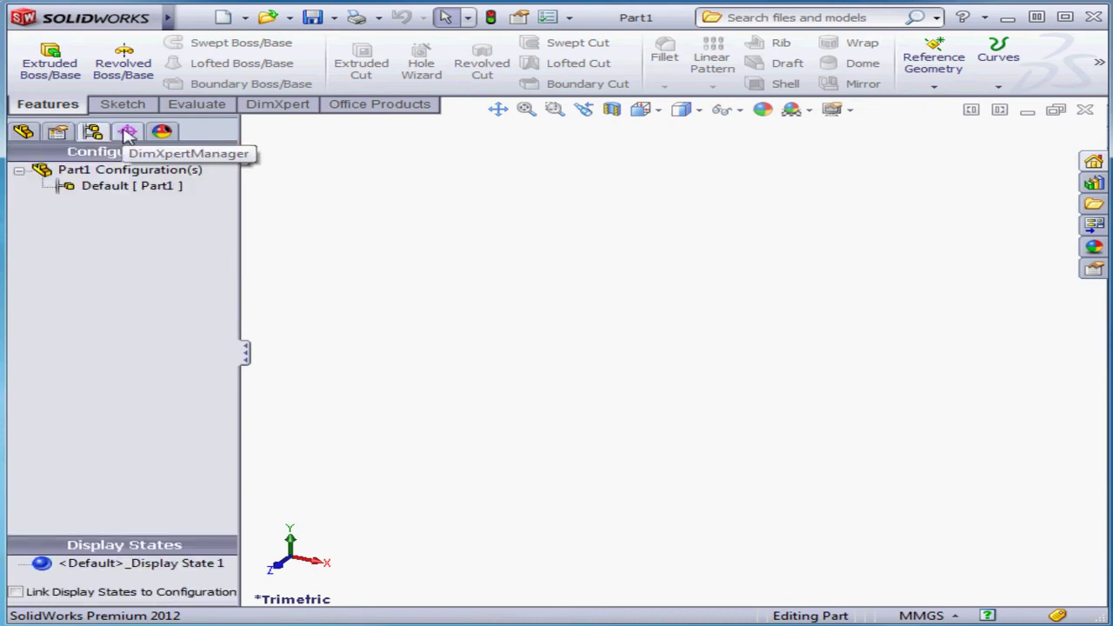
left_click(128, 135)
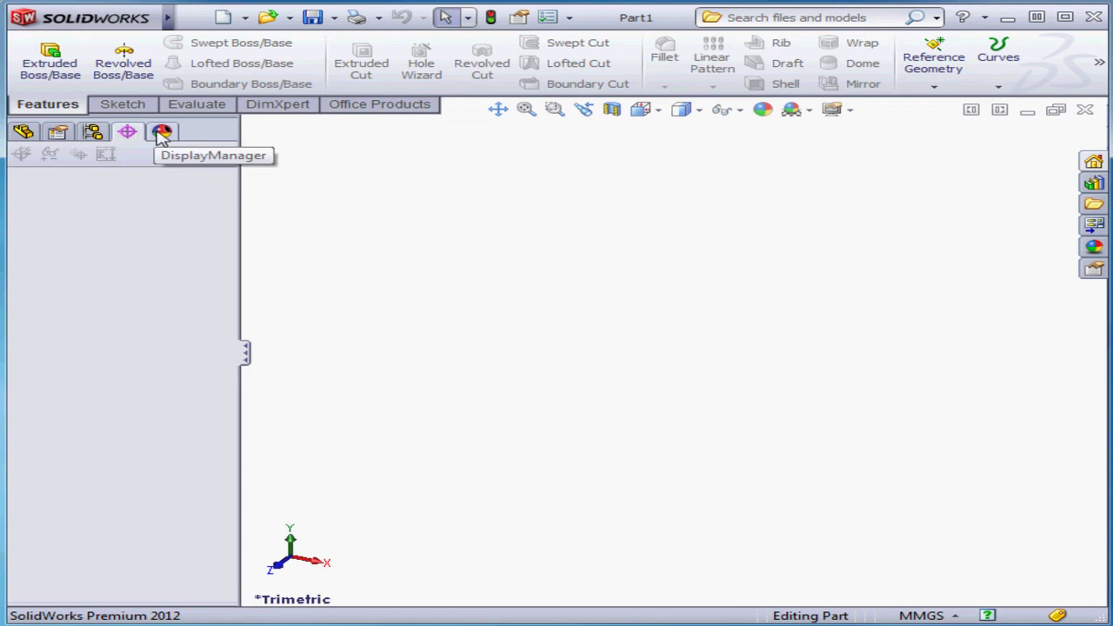
left_click(164, 135)
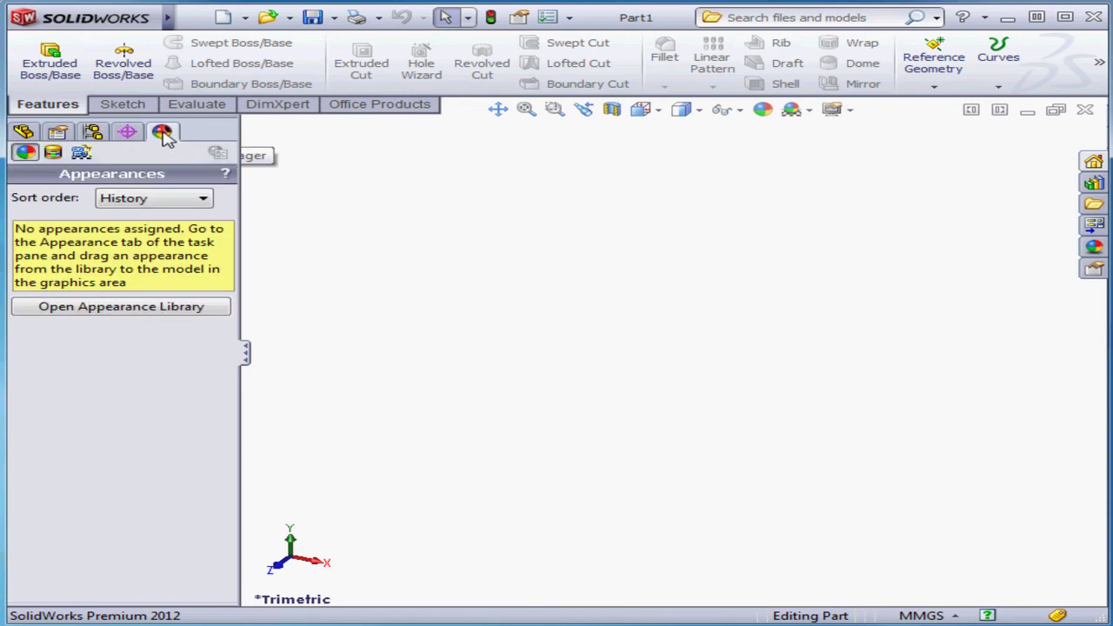
left_click(22, 132)
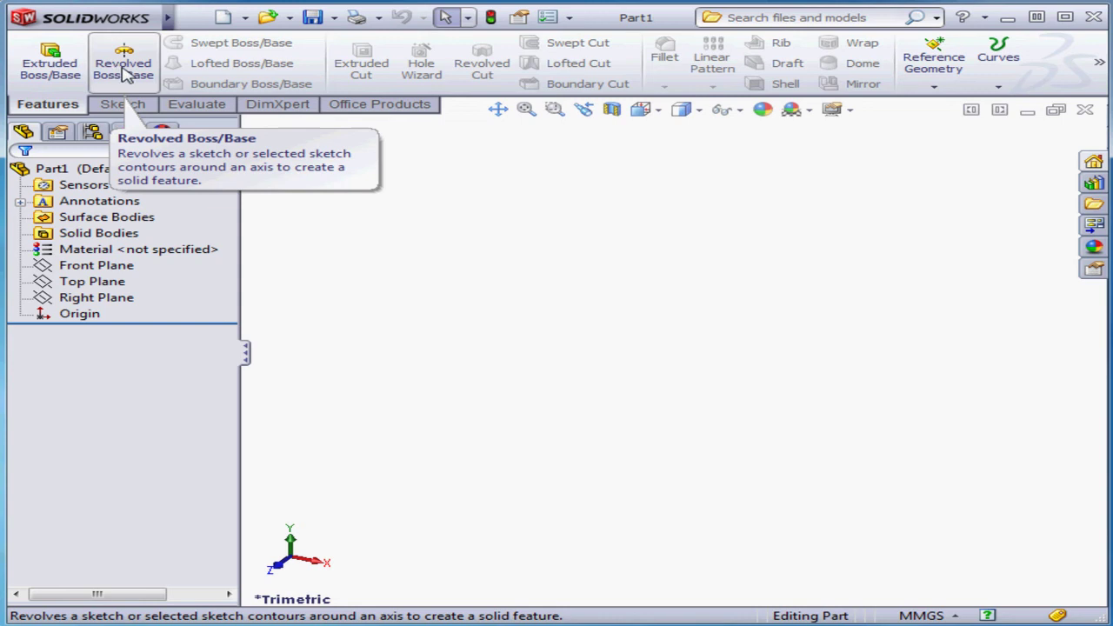
Browse the Sketch and Evaluate CommandManager tool sets.
key("alt")
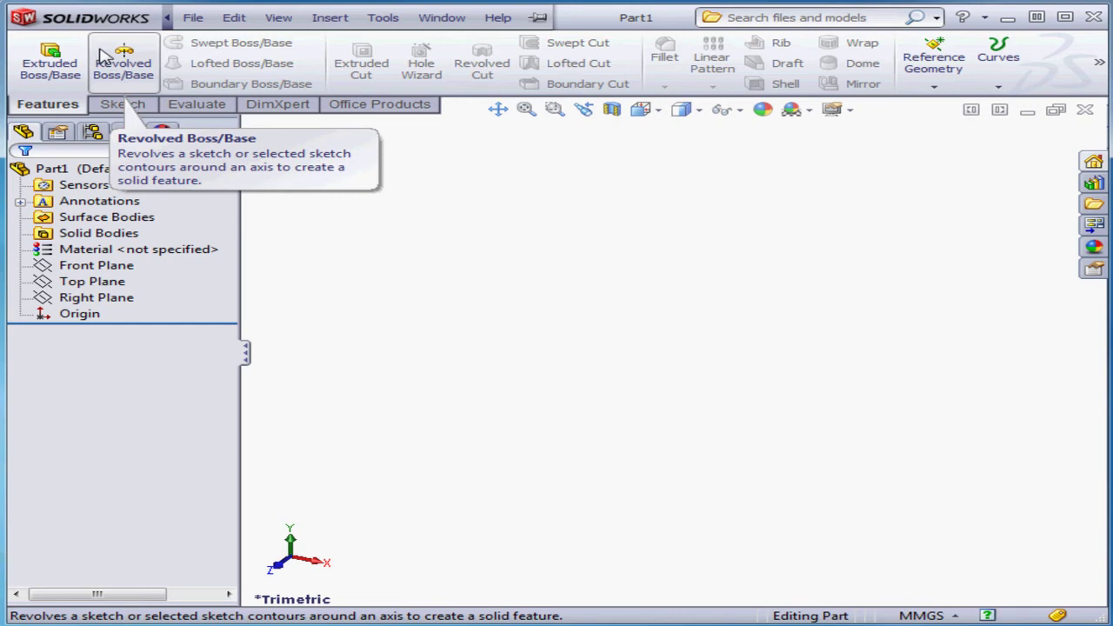
left_click(122, 105)
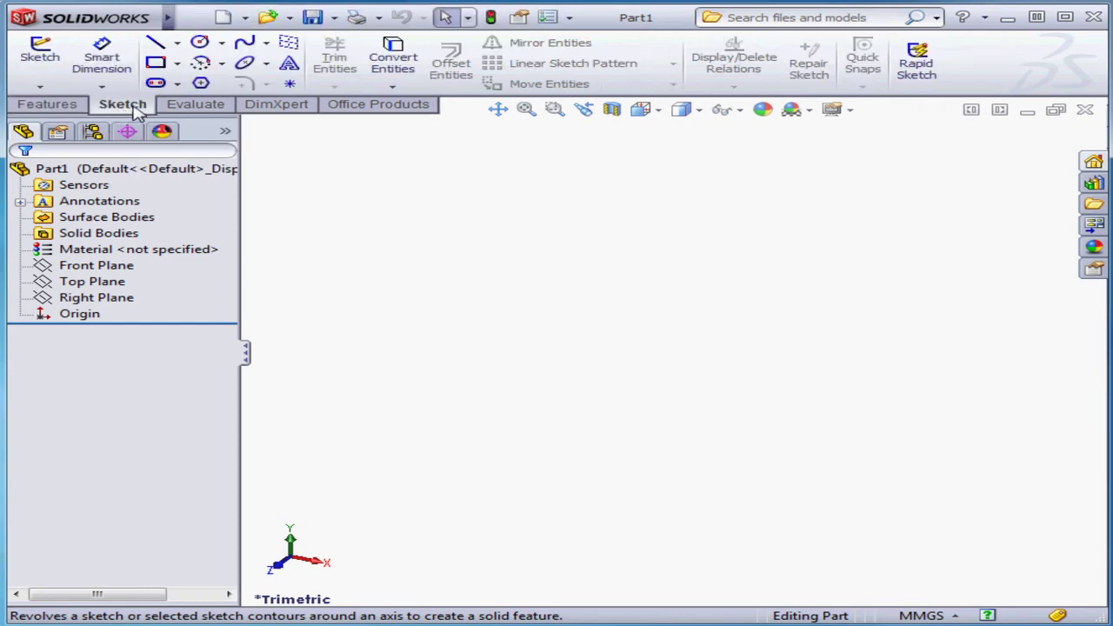
left_click(189, 105)
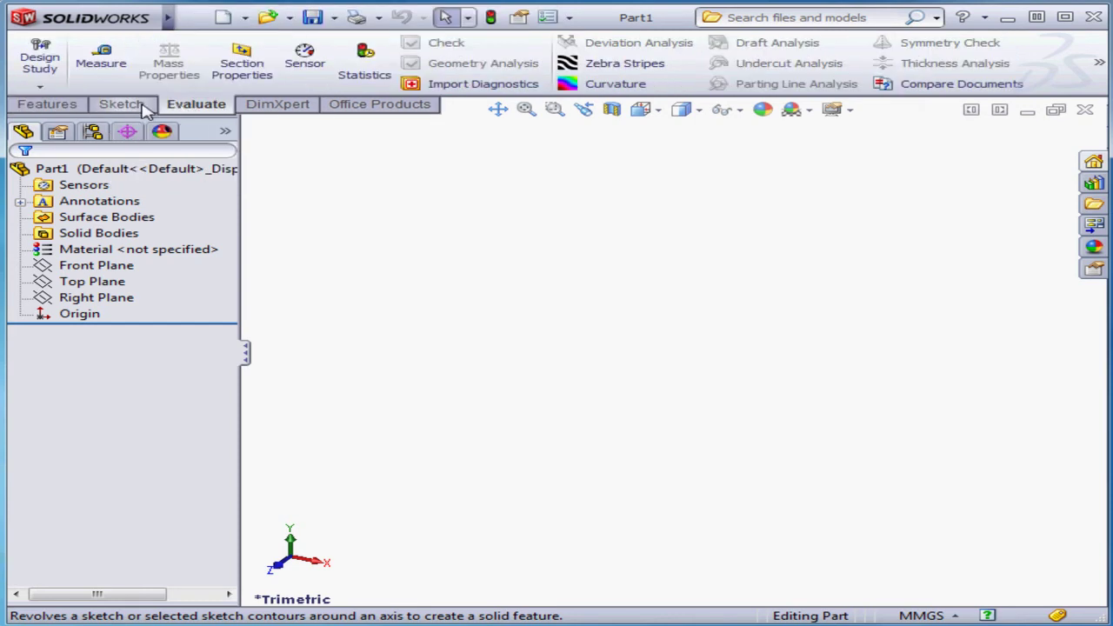
Go back to the Features tools and bring up the CommandManager tab list.
key("alt")
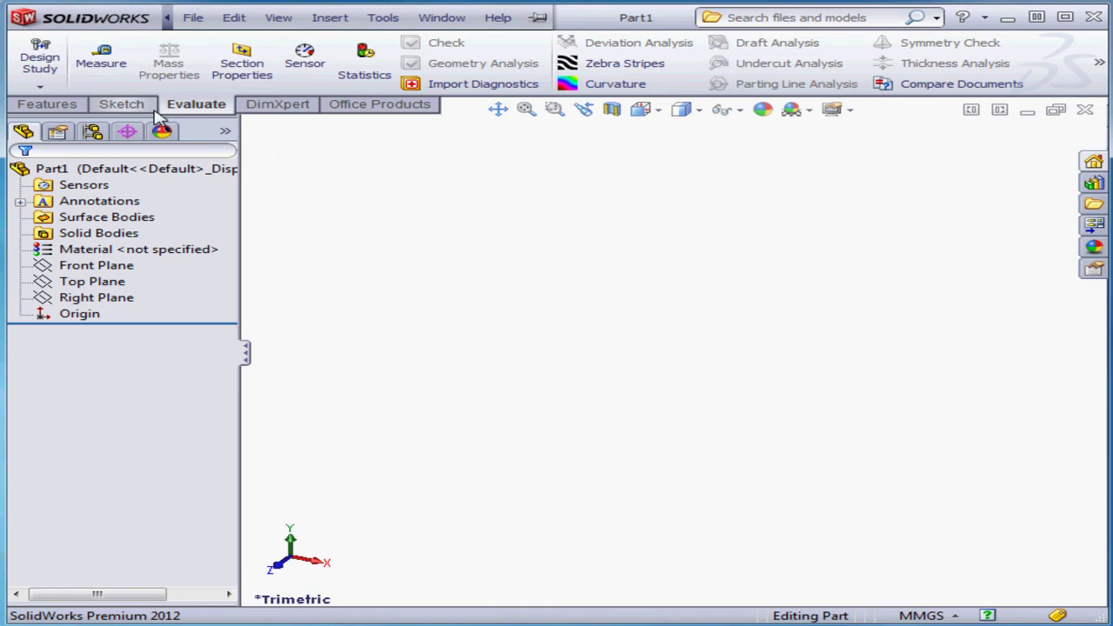
right_click(195, 110)
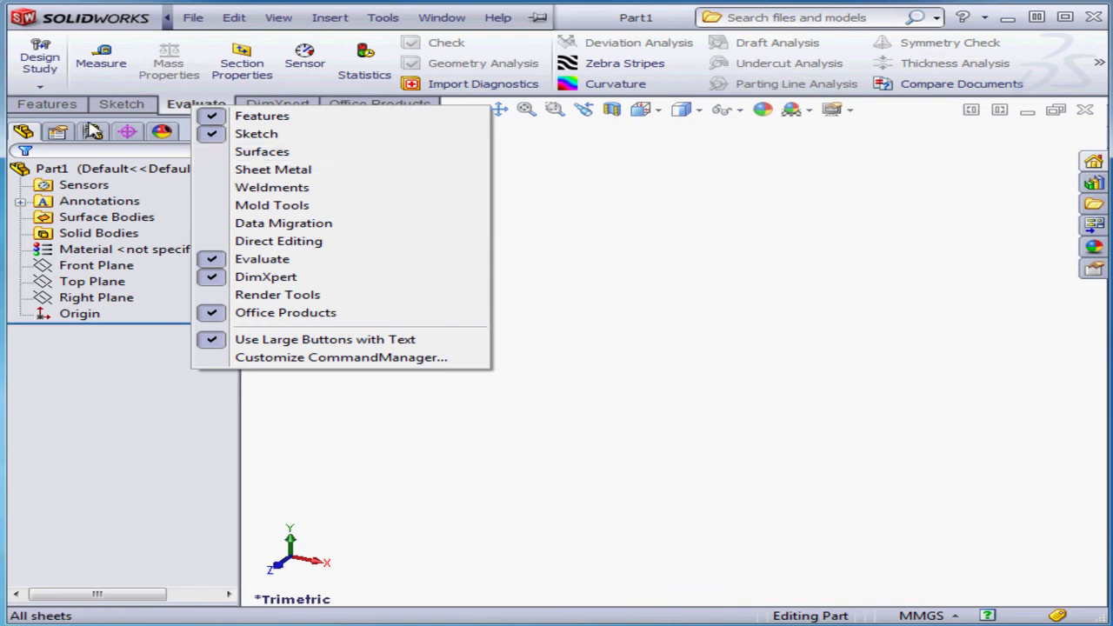
left_click(54, 109)
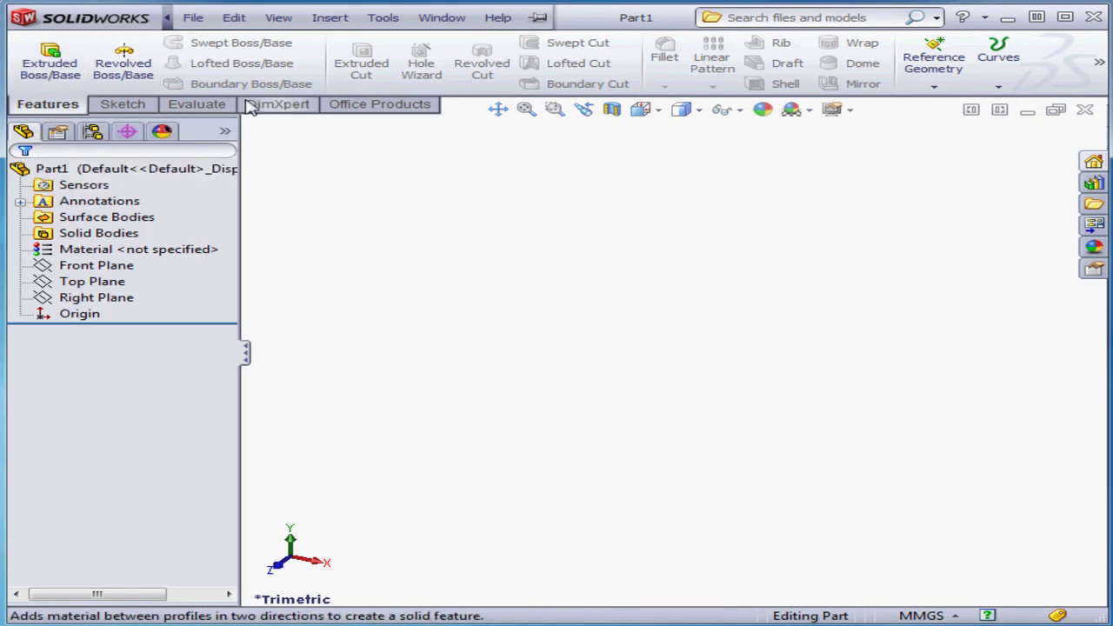
right_click(279, 106)
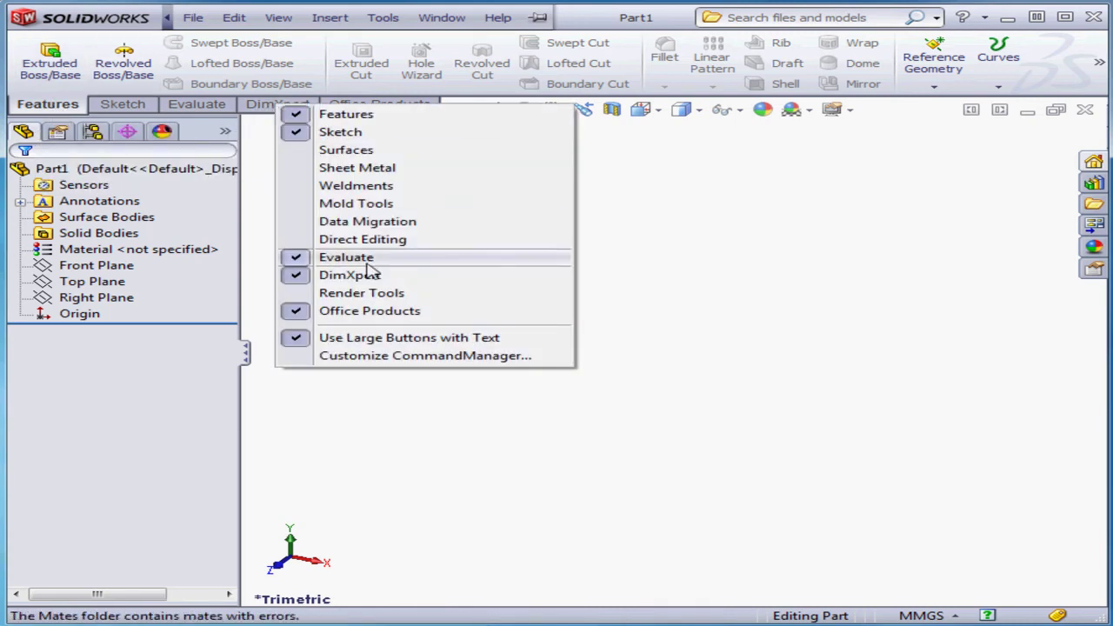
In Customize, toggle CommandManager, text, large icons and tooltips on and off, leaving each unchanged.
left_click(365, 357)
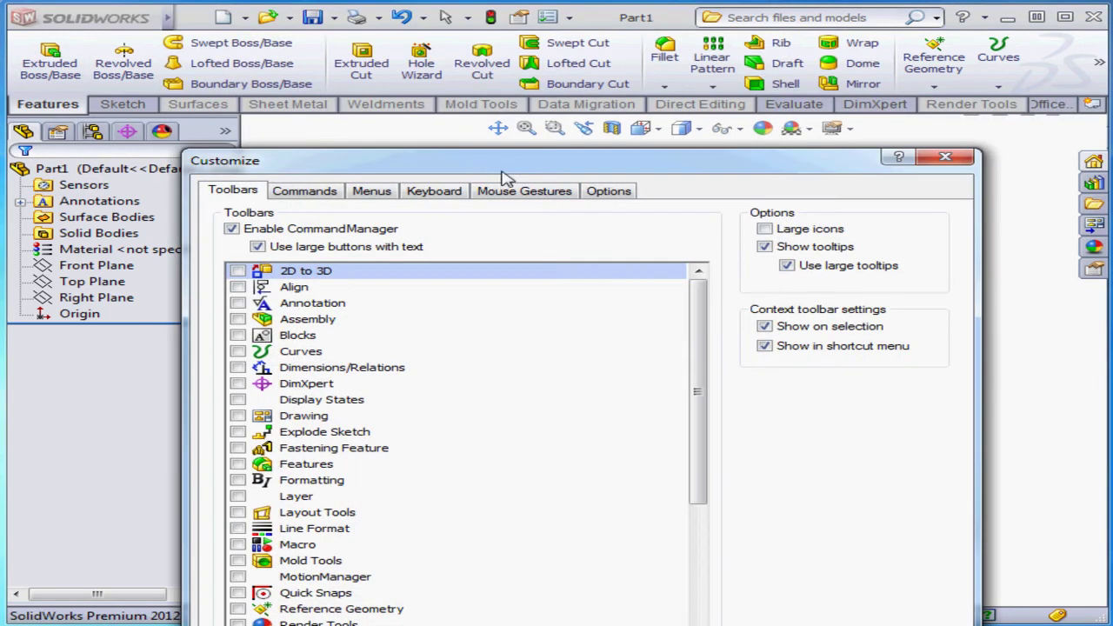
left_click_drag(513, 172, 581, 61)
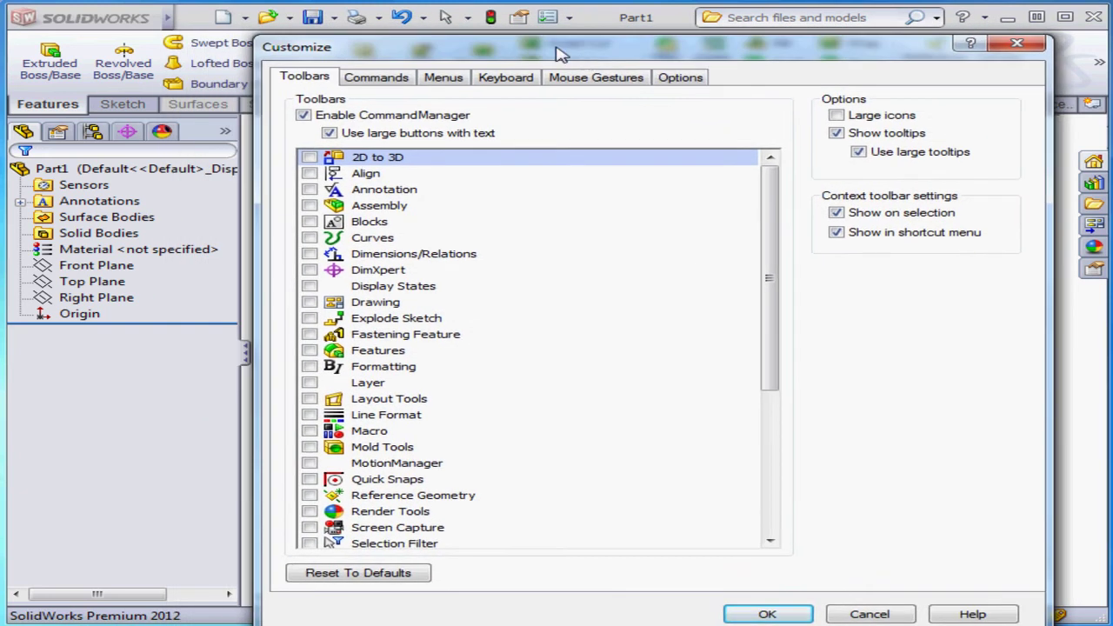
left_click(303, 117)
left_click(304, 116)
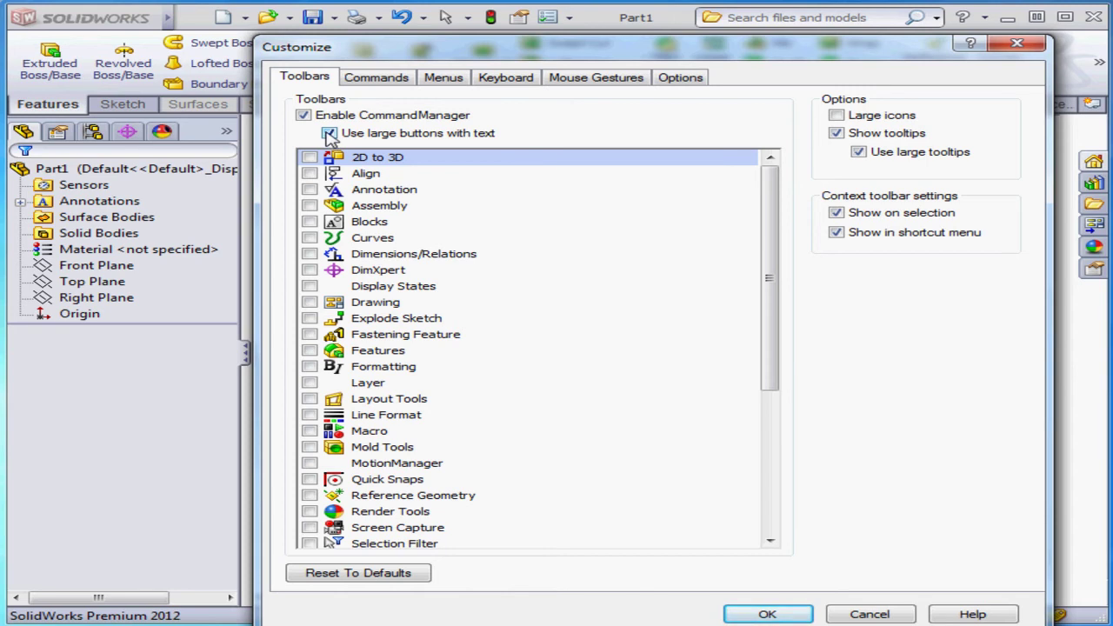
left_click(329, 135)
left_click(329, 135)
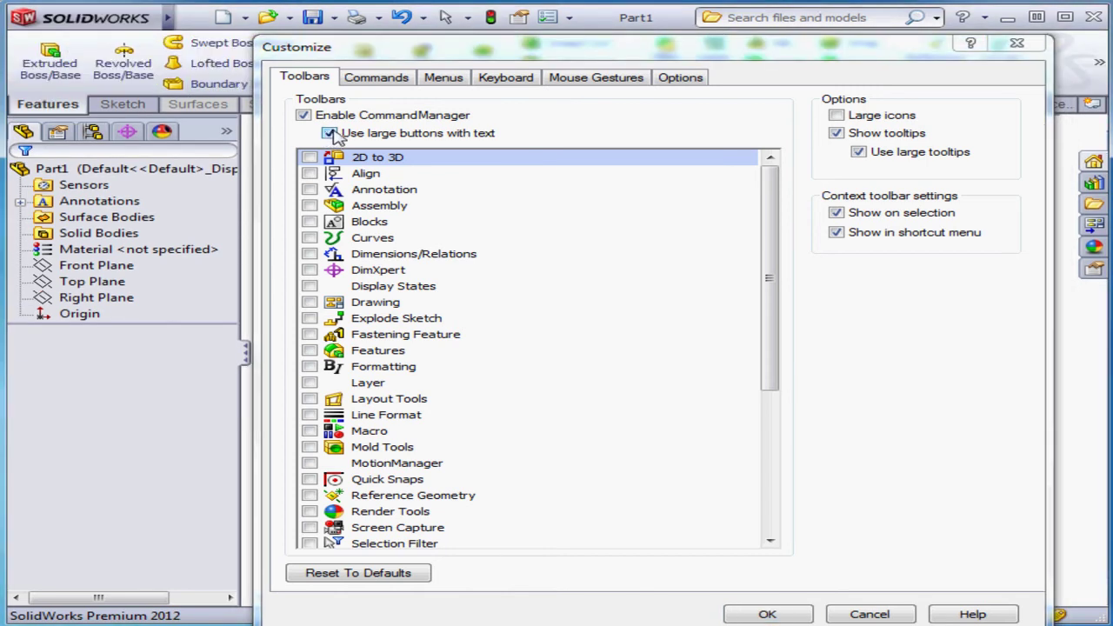
left_click(836, 115)
left_click(836, 116)
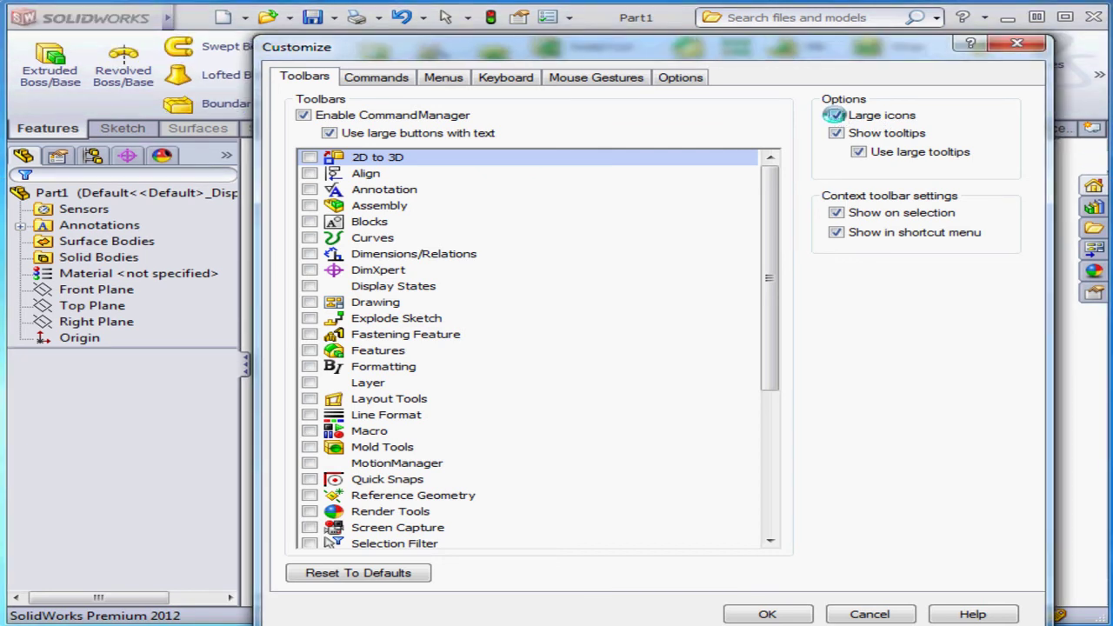
left_click(835, 134)
left_click(836, 134)
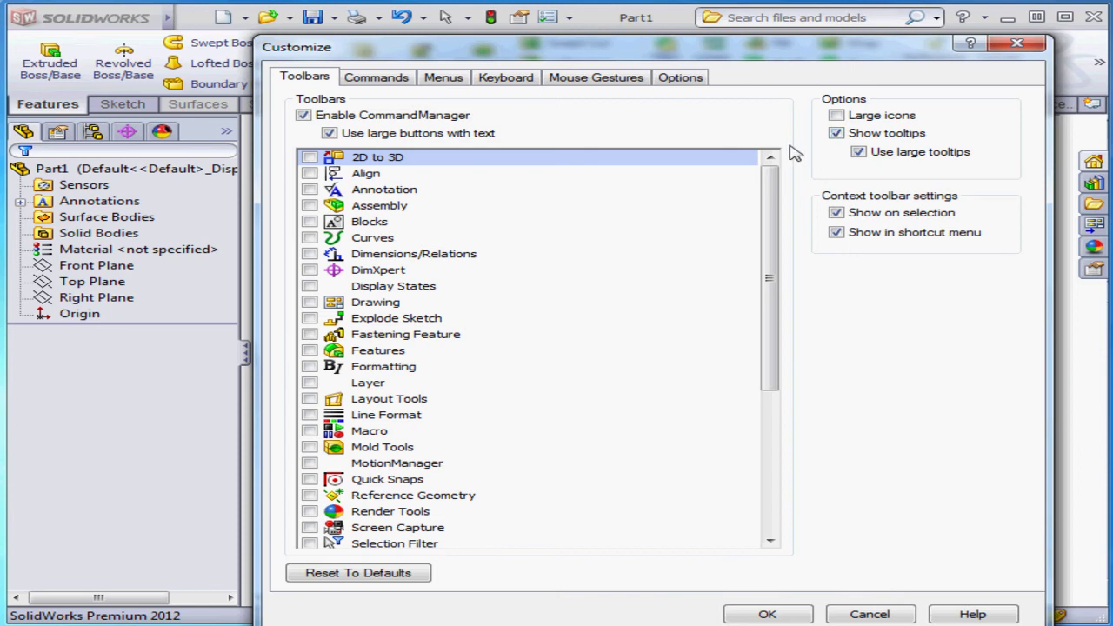
Set Revolved Boss/Base to Show Text with its label below the icon.
right_click(134, 63)
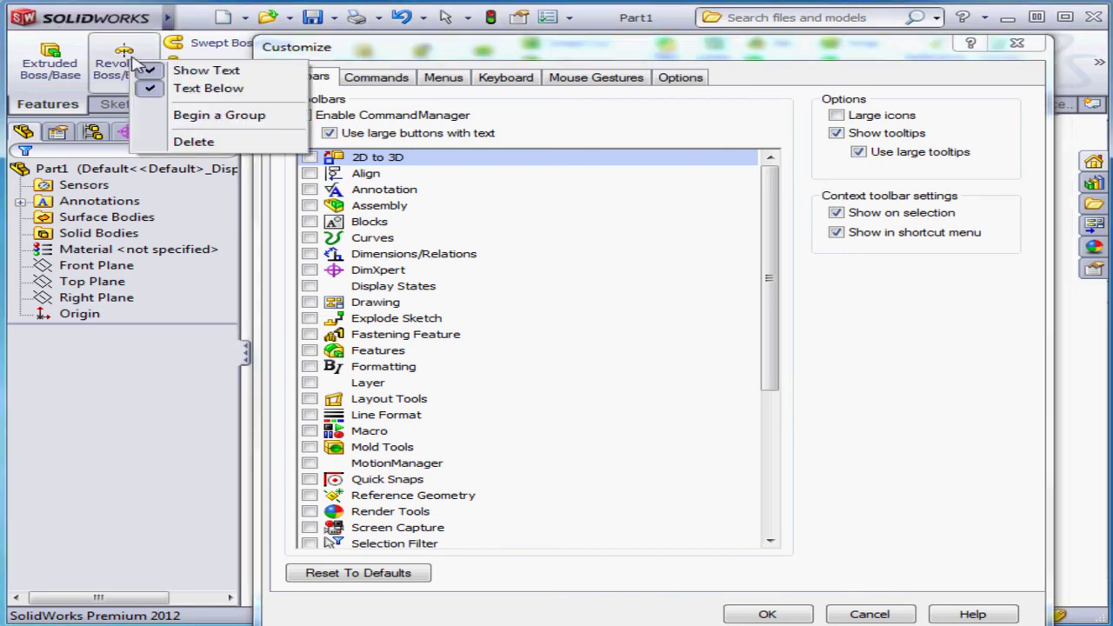
left_click(217, 71)
right_click(104, 41)
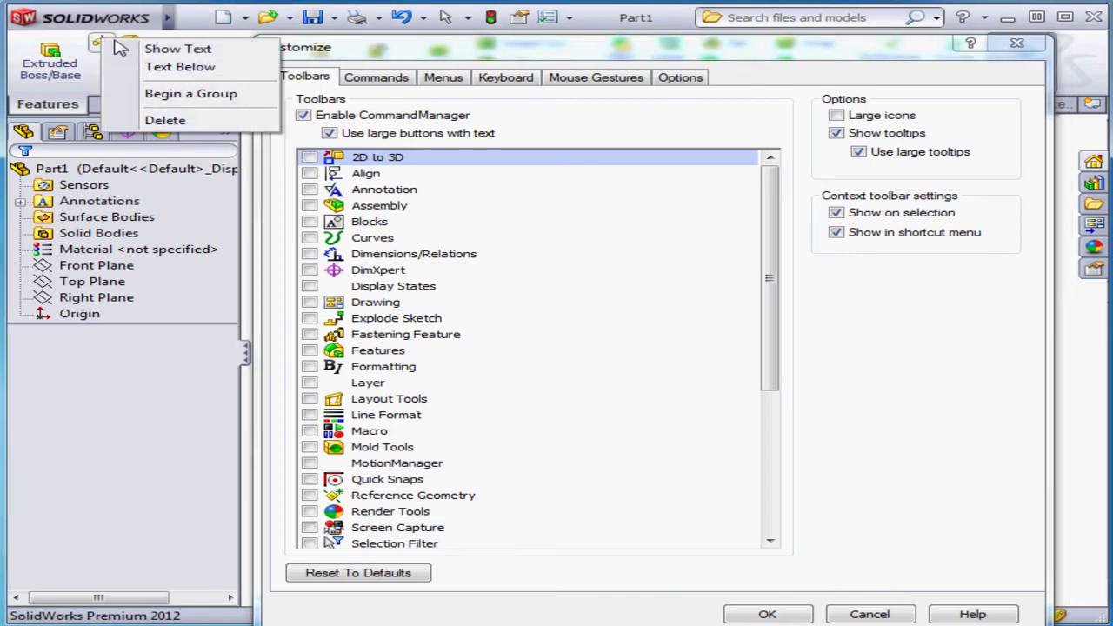
left_click(132, 50)
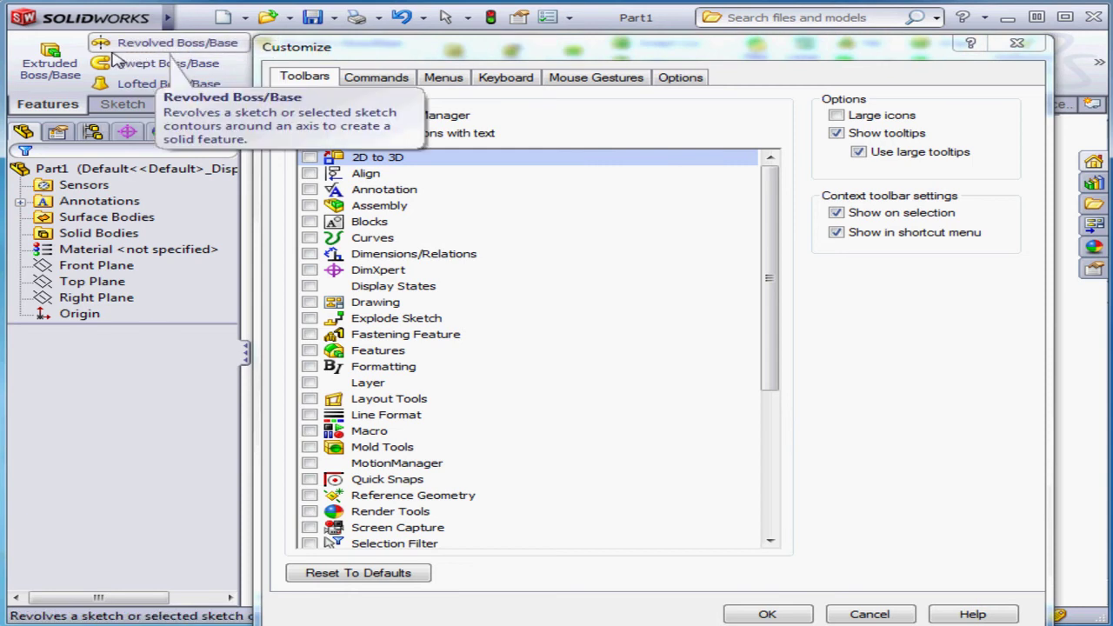
right_click(122, 49)
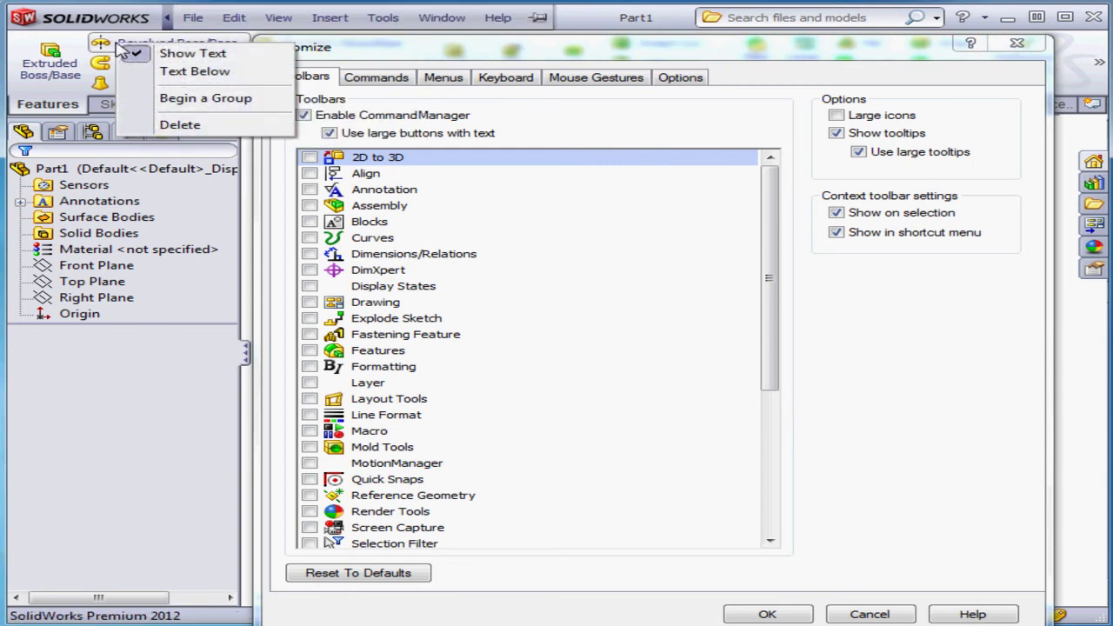
left_click(170, 70)
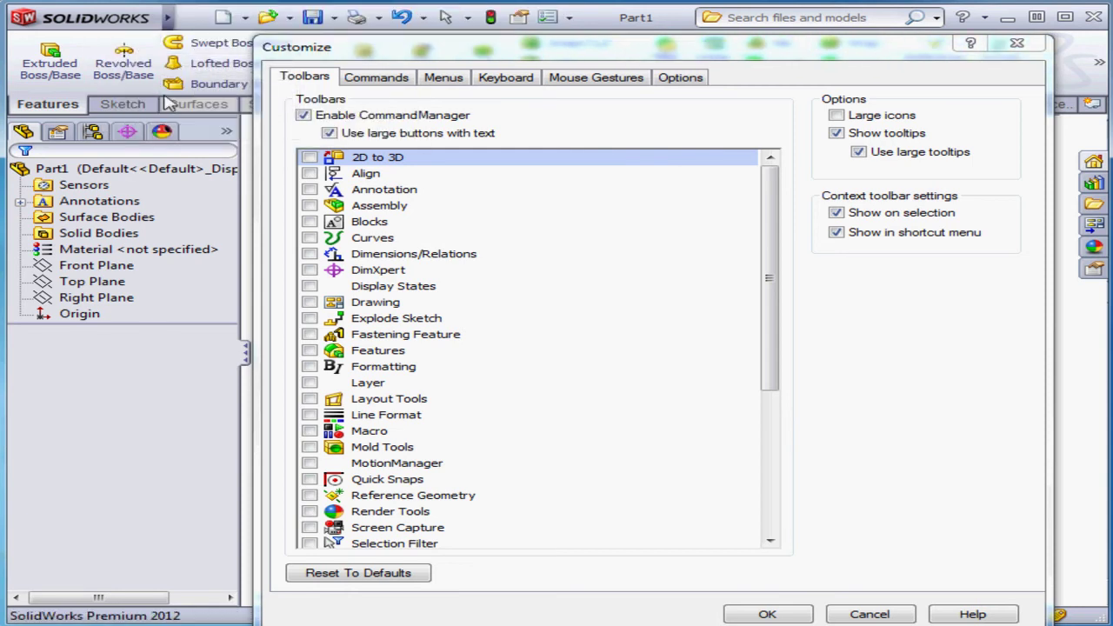
right_click(130, 63)
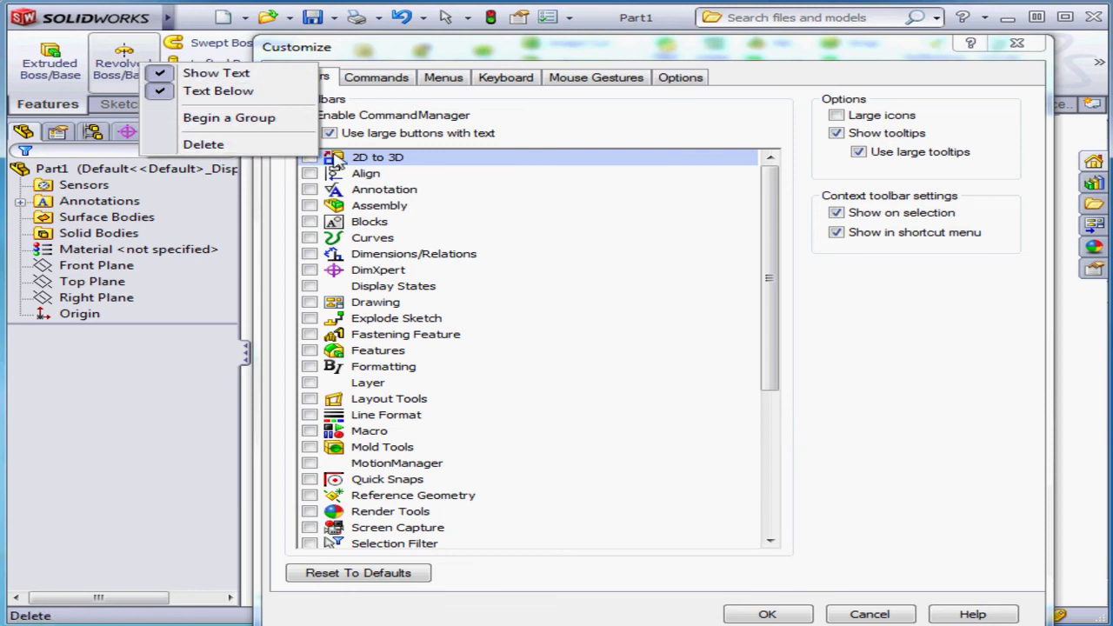
left_click(561, 139)
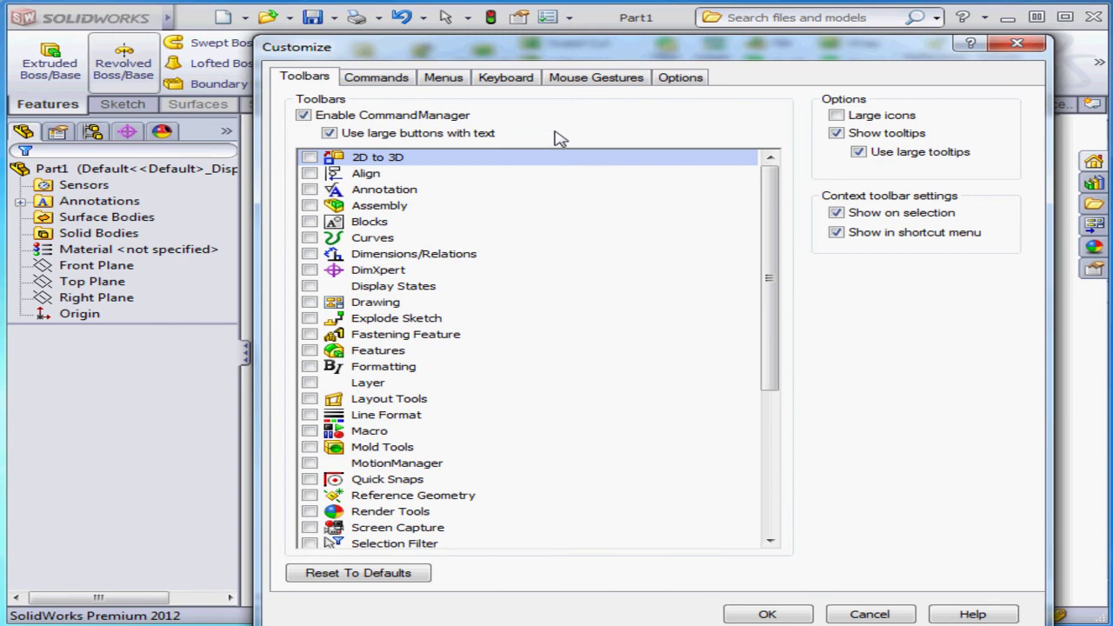
left_click(400, 83)
Place the 2D to 3D flyout on the Features CommandManager, then remove it again.
left_click_drag(472, 54, 463, 218)
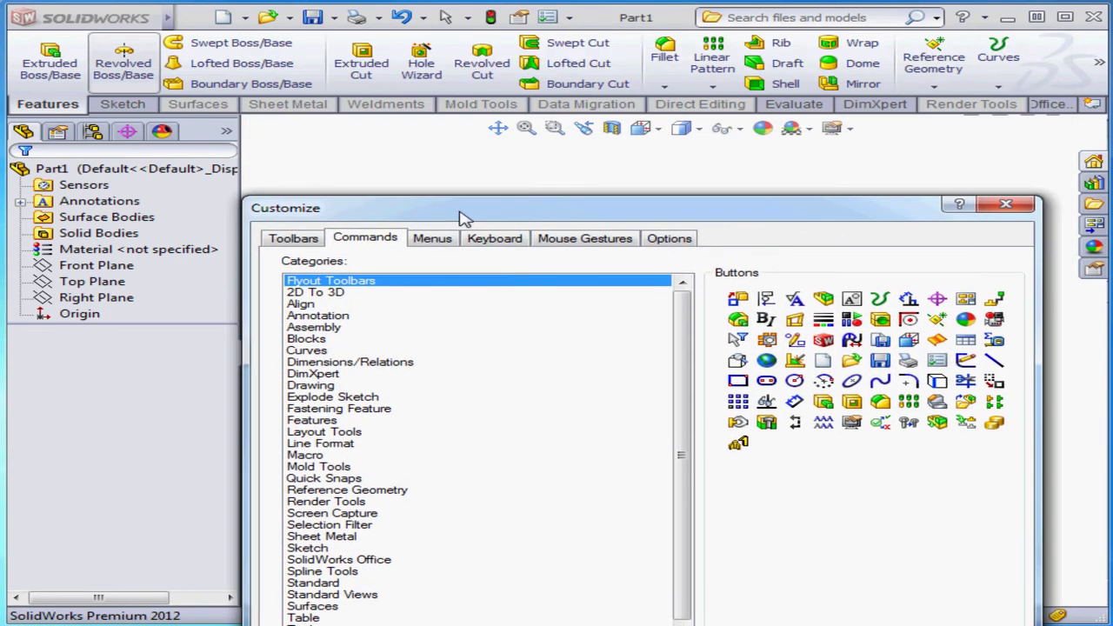
left_click(347, 291)
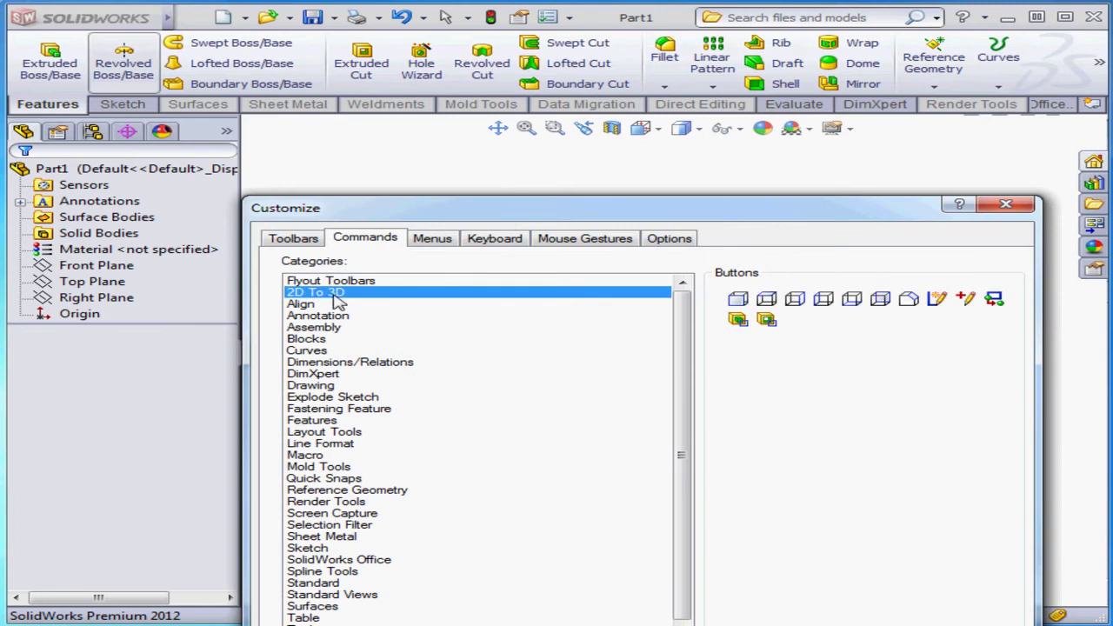
left_click(320, 305)
left_click(374, 282)
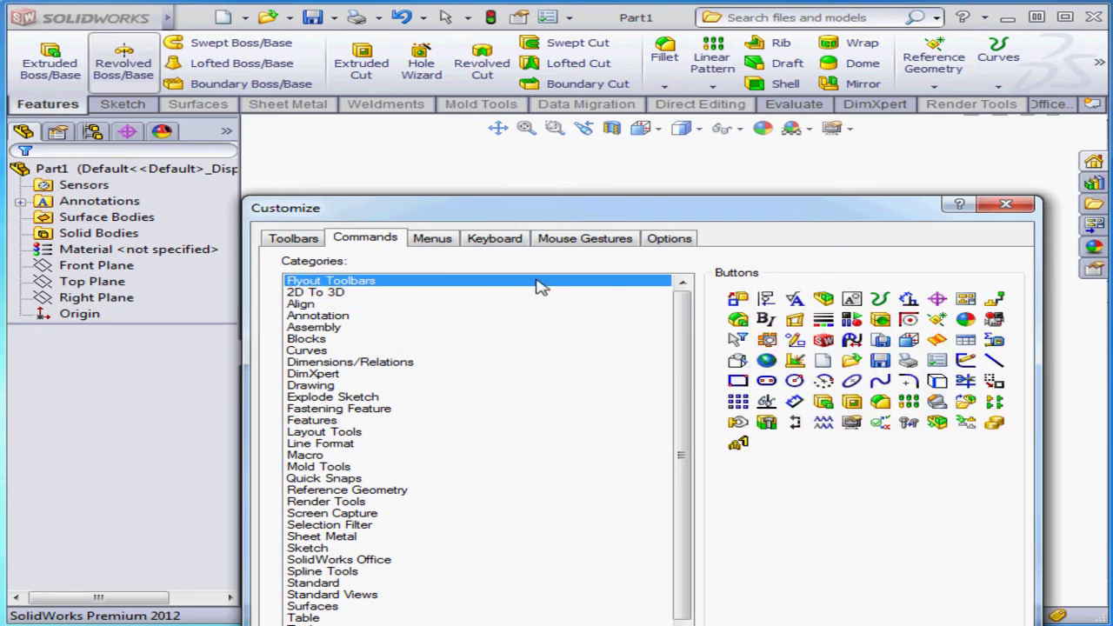
left_click_drag(738, 298, 932, 71)
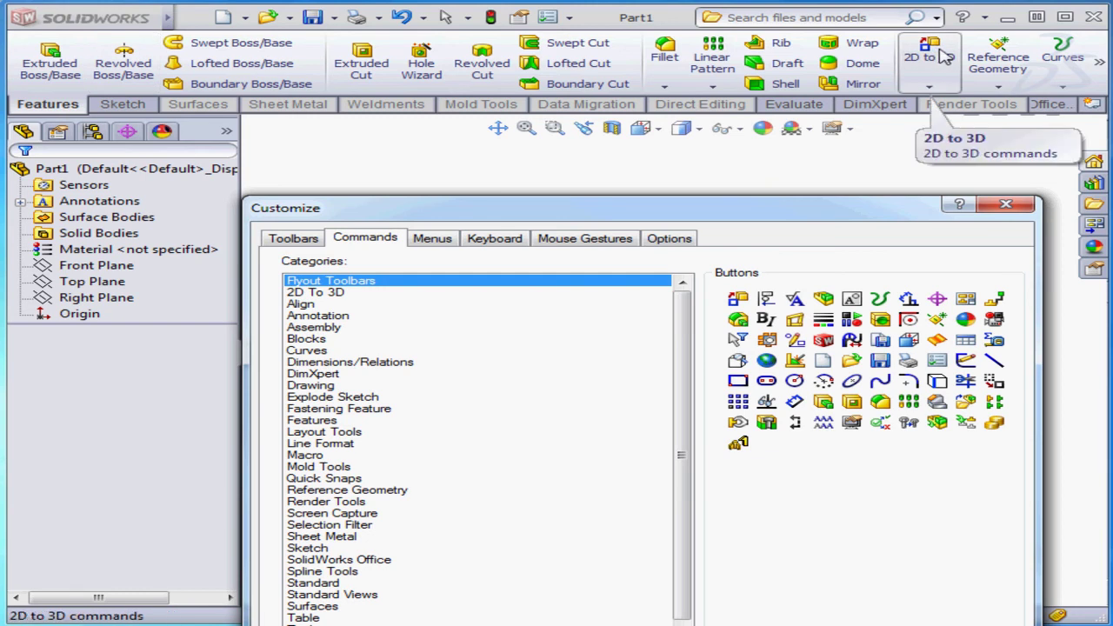
left_click_drag(946, 57, 786, 335)
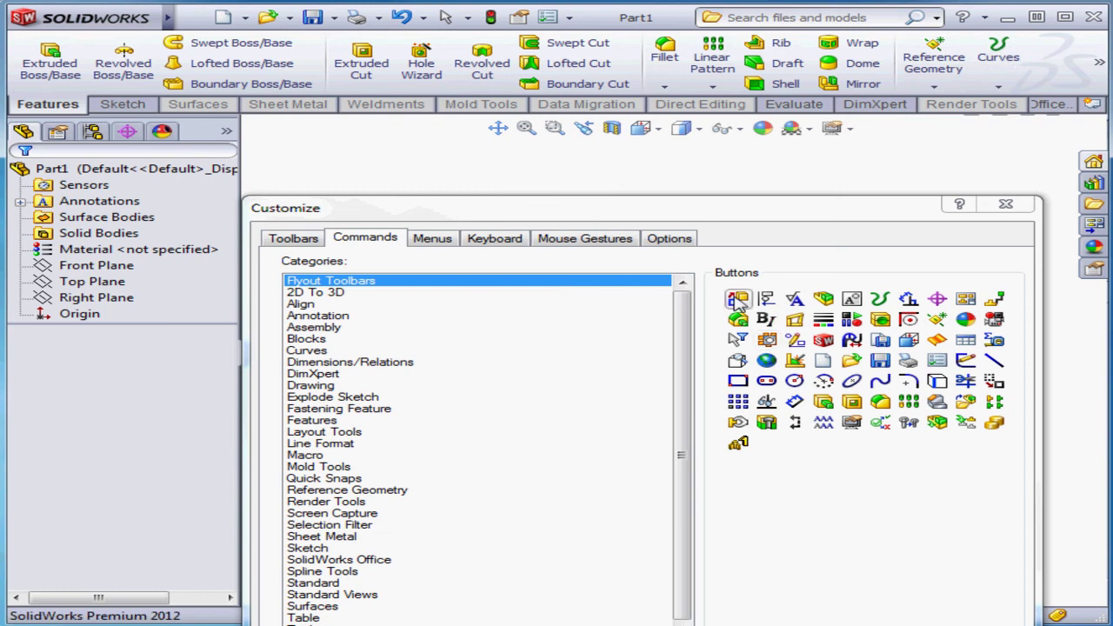
left_click(738, 299)
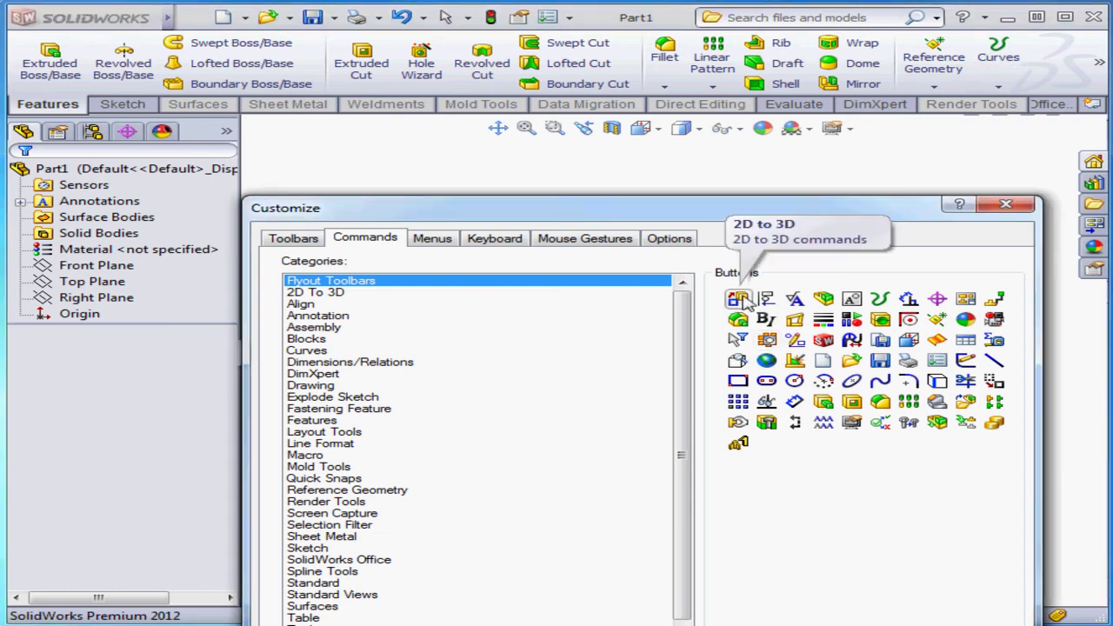
Show the Add Tab choices for a new CommandManager tab.
left_click(1093, 106)
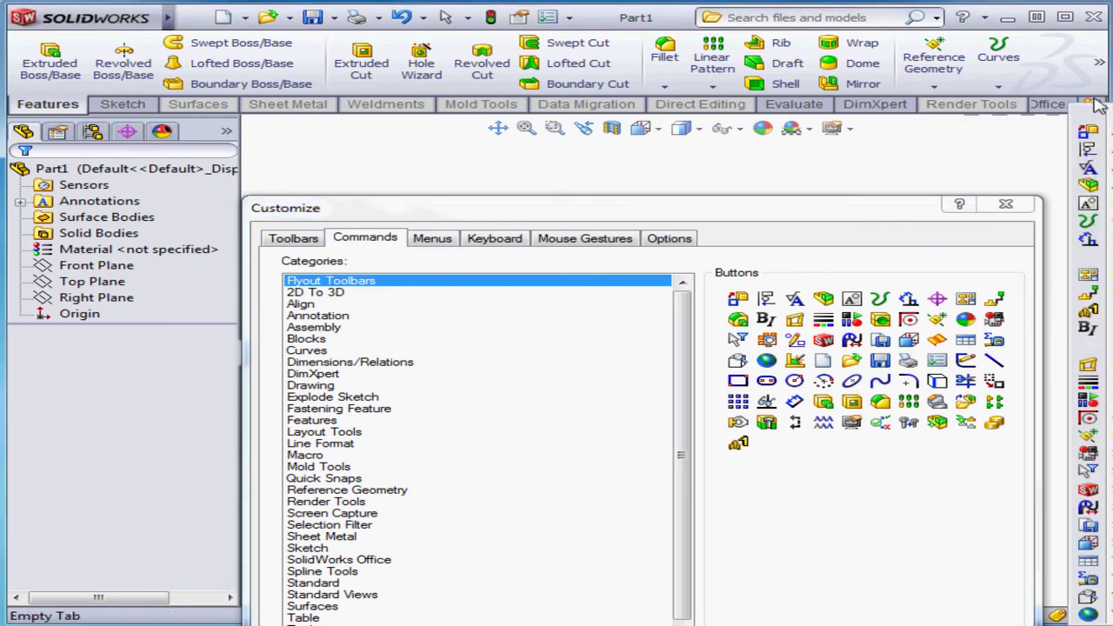
left_click(1099, 105)
mouse_move(1100, 111)
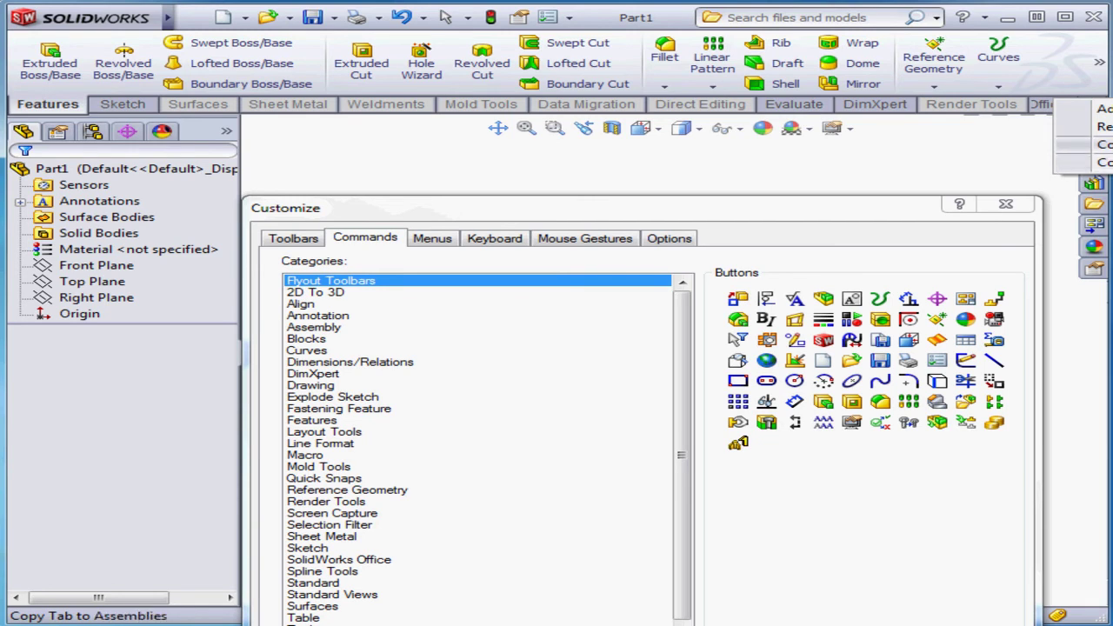
Add an empty CommandManager tab holding 2D to 3D, SolidWorks Office and New, then delete it.
mouse_move(1097, 110)
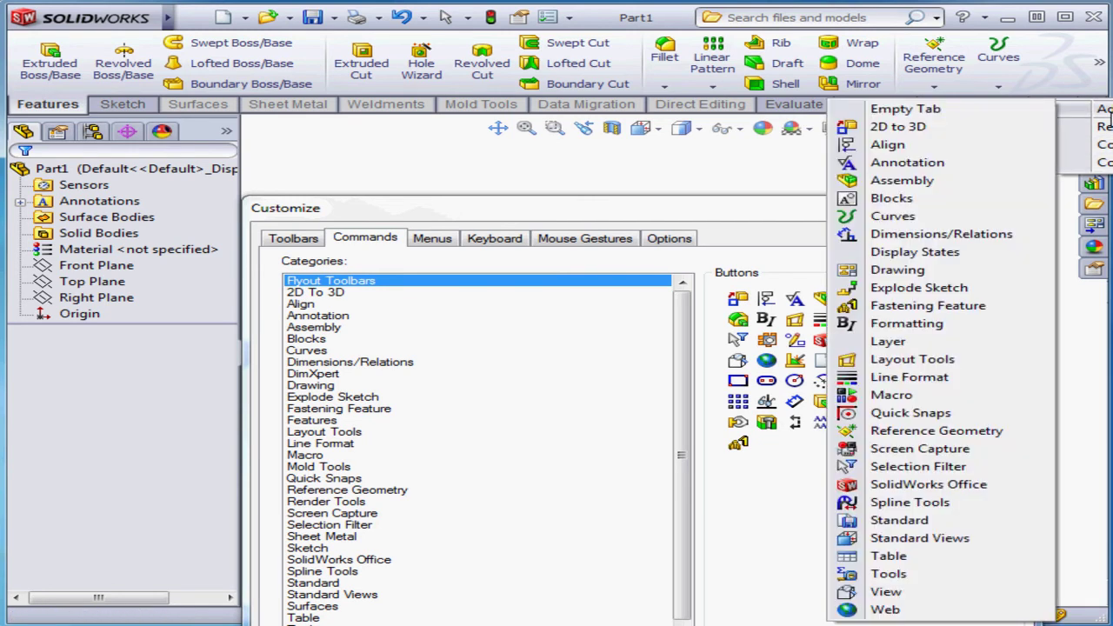
left_click(989, 113)
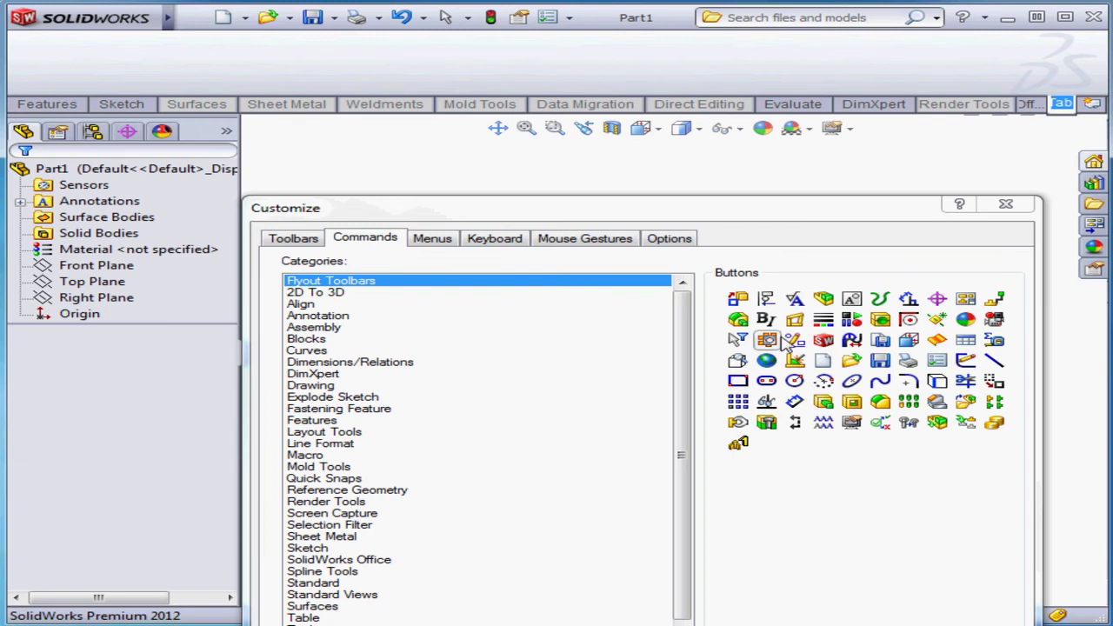
left_click_drag(737, 298, 487, 69)
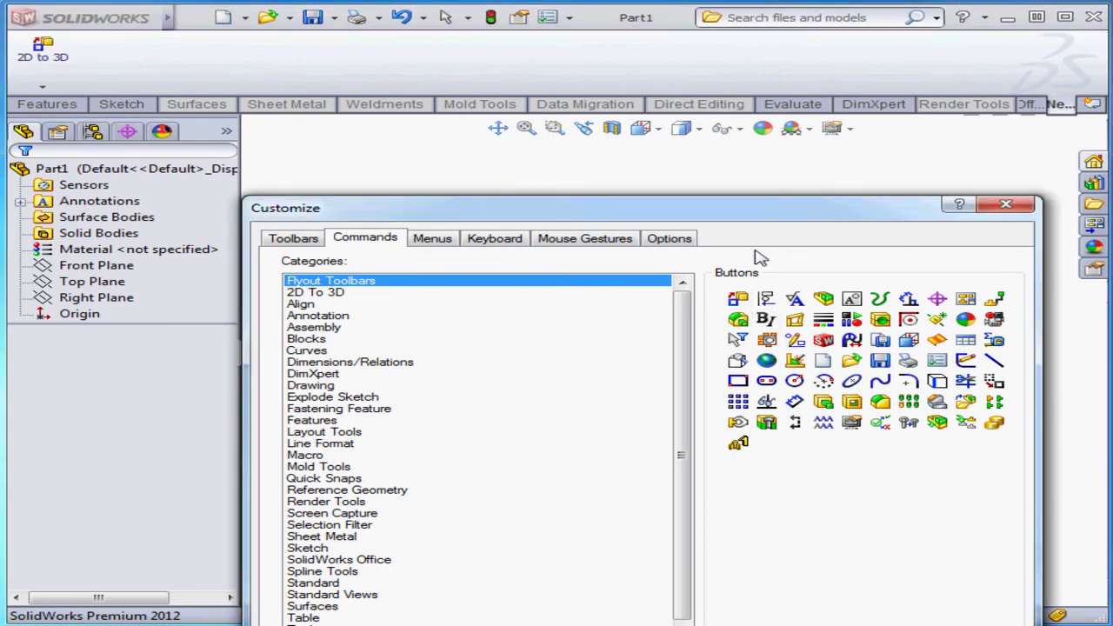
left_click_drag(816, 344, 520, 77)
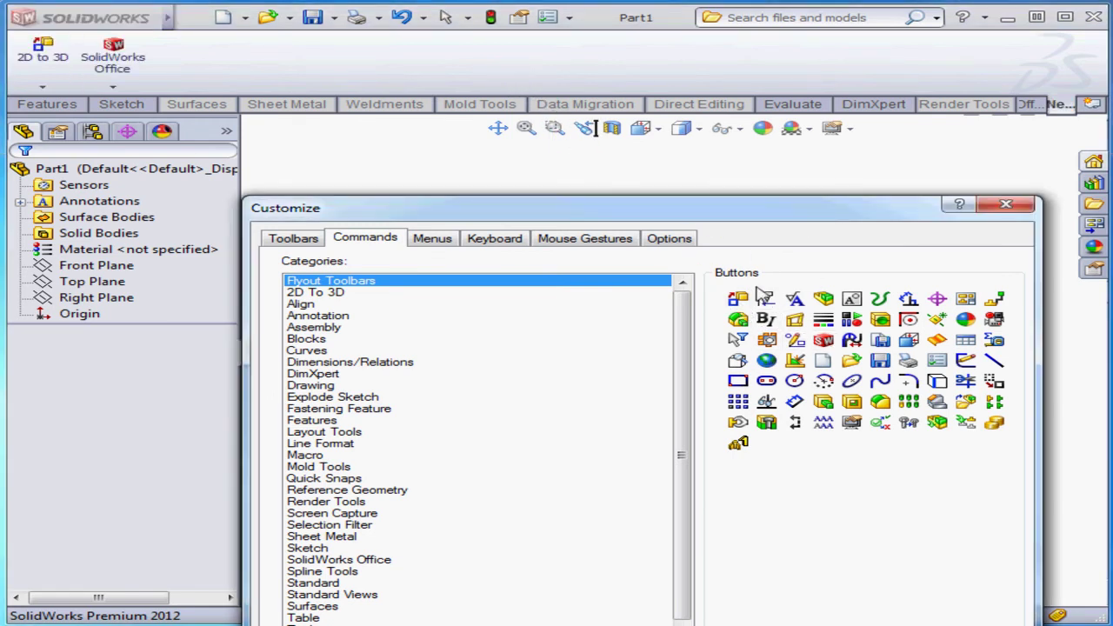
left_click_drag(819, 369, 508, 75)
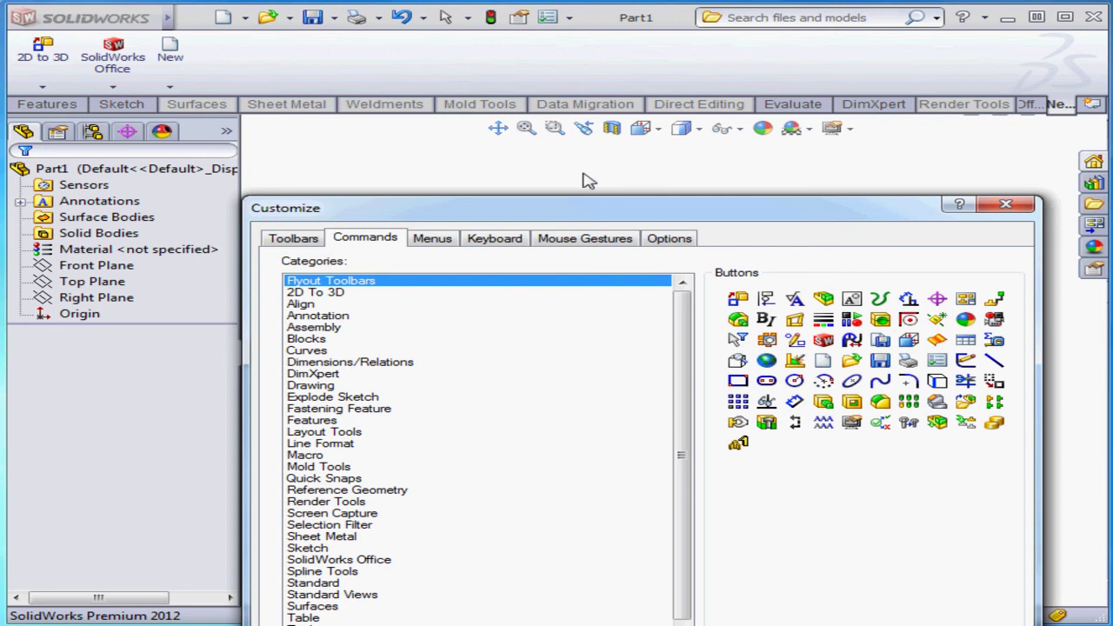
right_click(1063, 108)
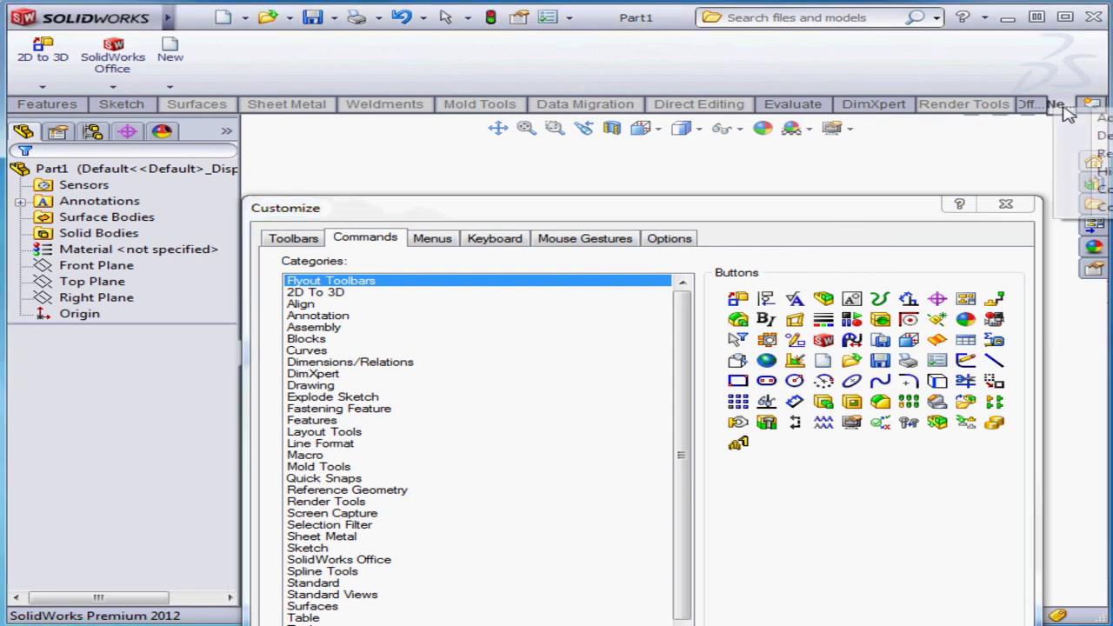
left_click(1101, 136)
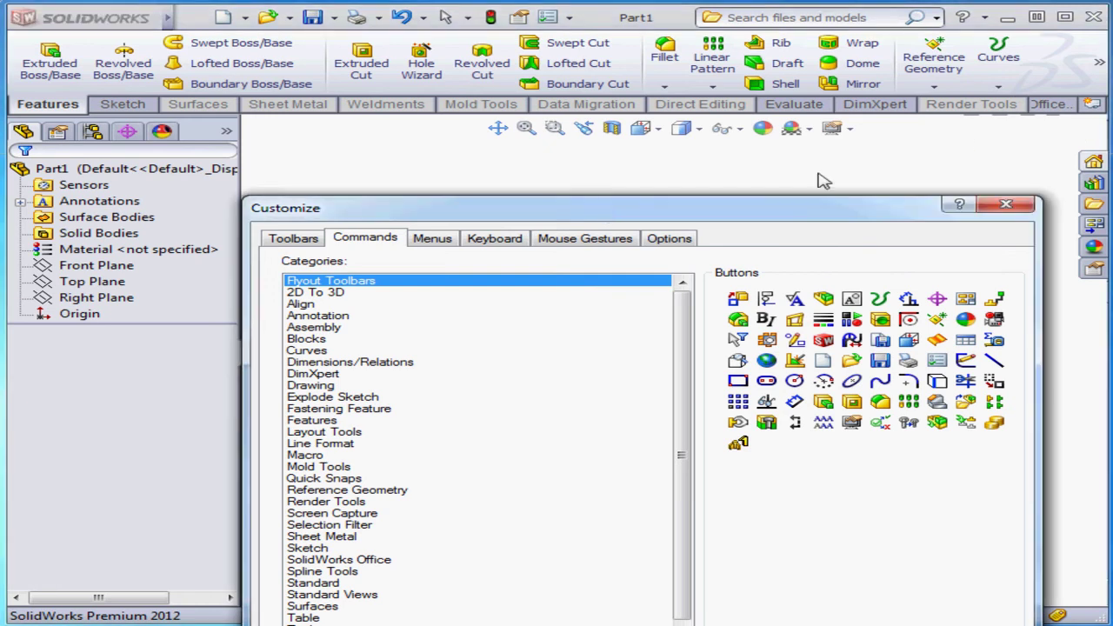
Browse the File, Edit and View menu commands, then show the Keyboard shortcut list.
left_click_drag(739, 219, 745, 47)
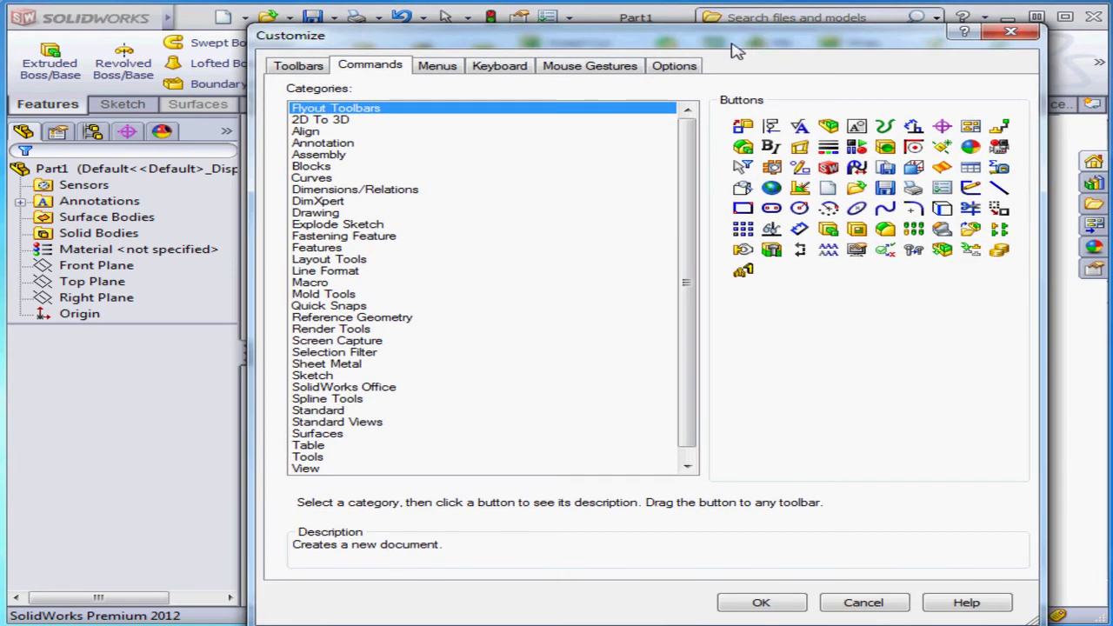
left_click(454, 71)
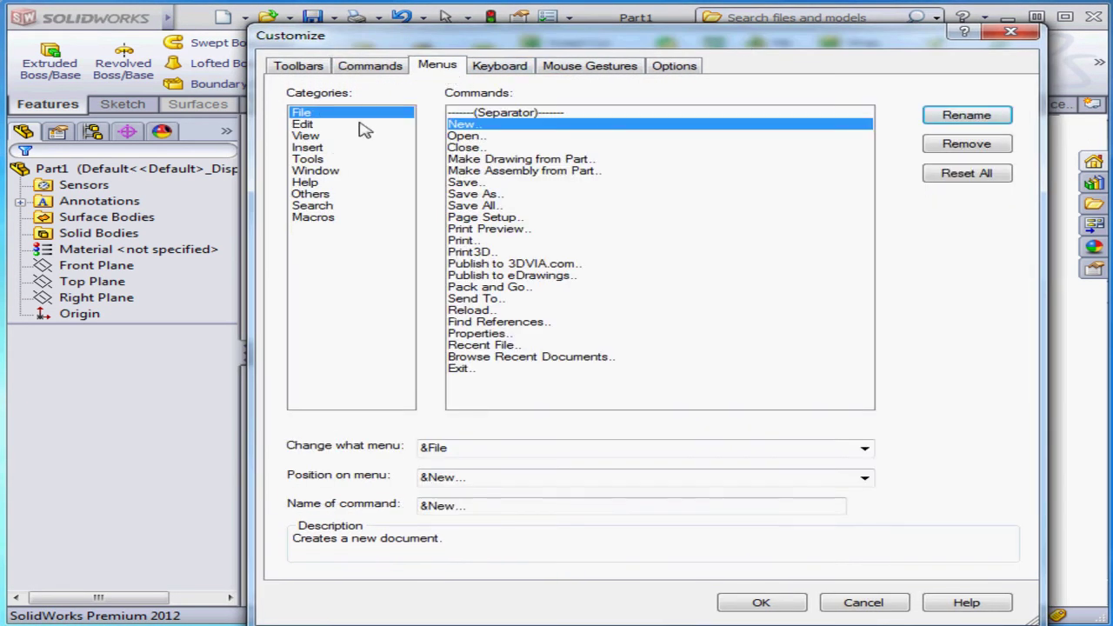
left_click(309, 126)
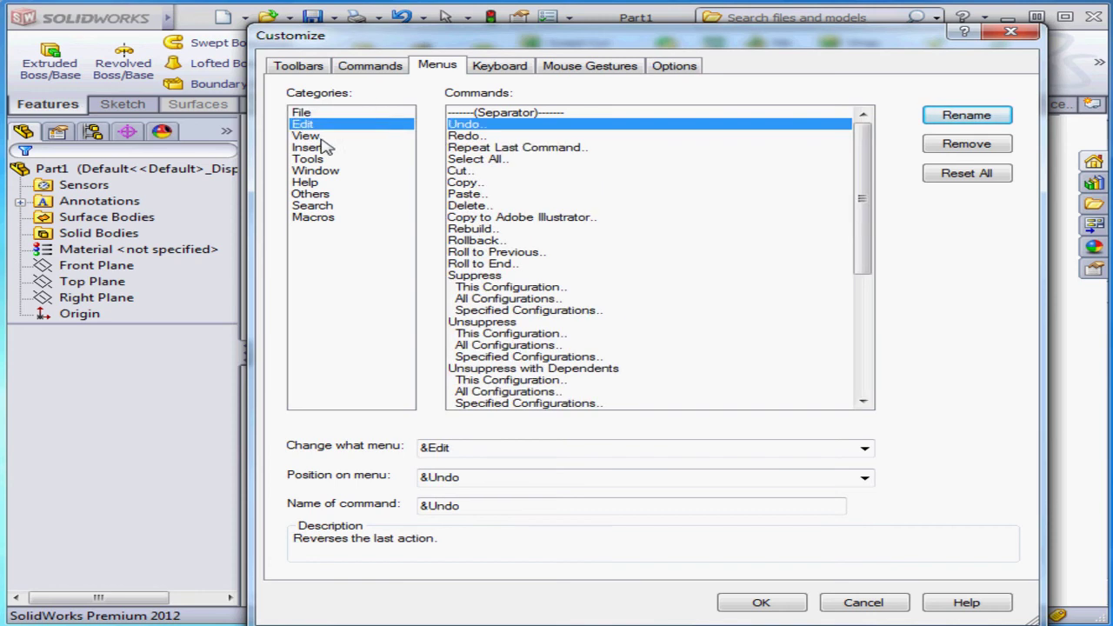
left_click(317, 139)
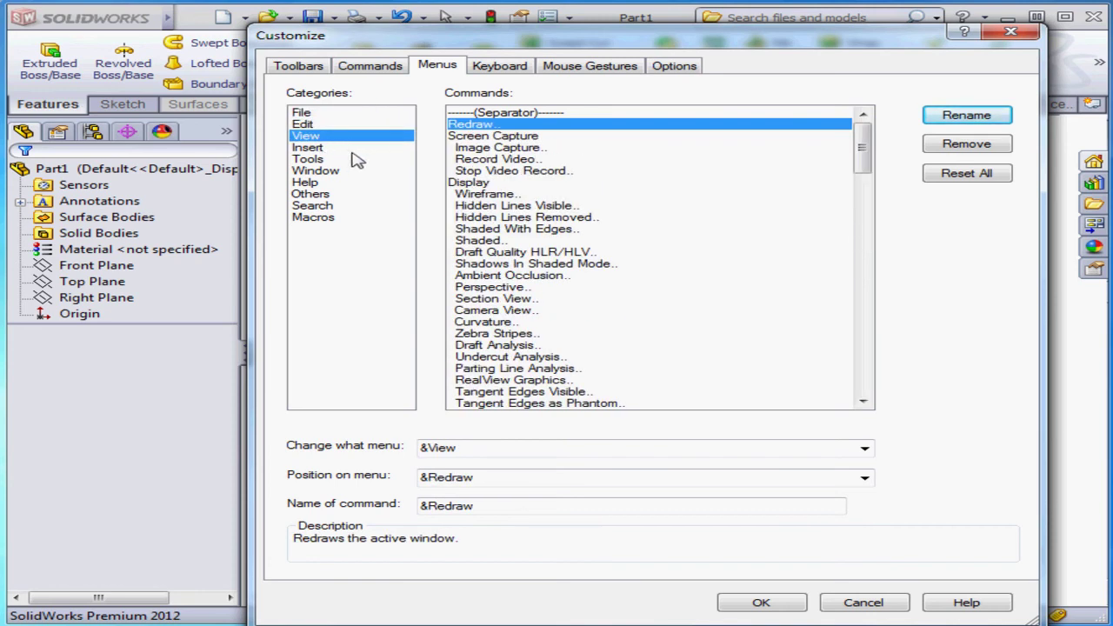
left_click(512, 67)
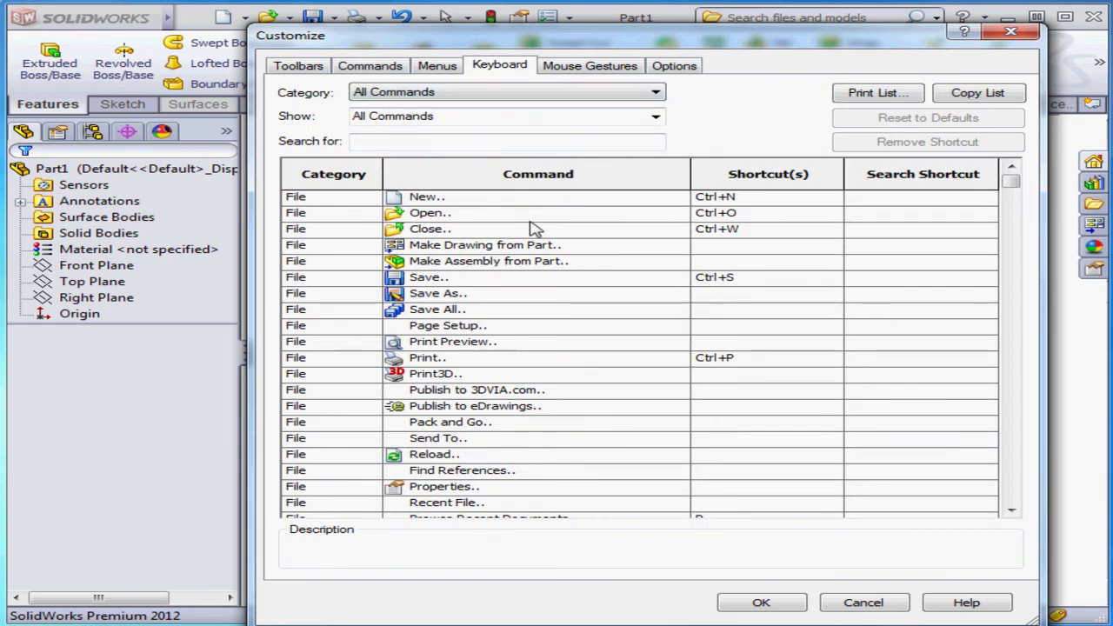
Clear the Close command's Ctrl+W shortcut, restore Ctrl+W, and show the Mouse Gestures page.
left_click(751, 230)
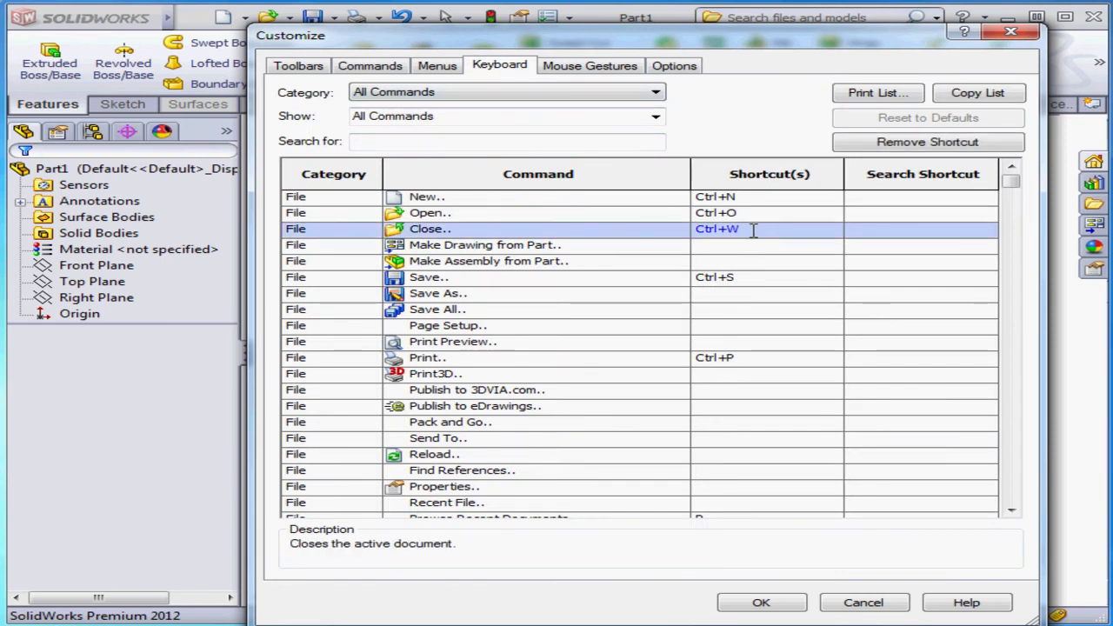
key("BackSpace")
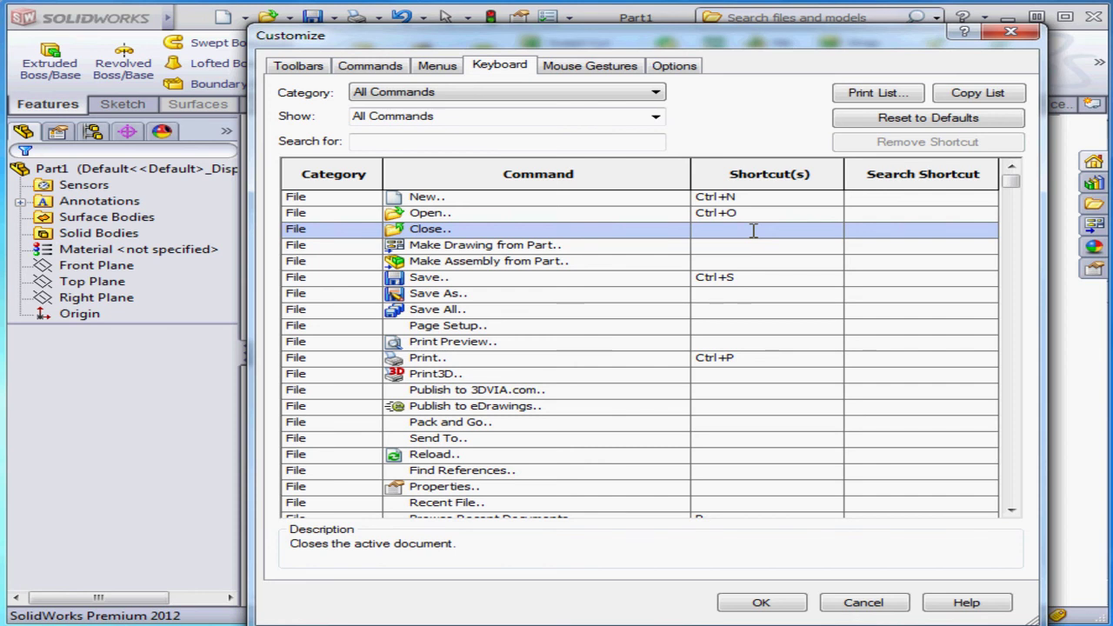
key("ctrl+w")
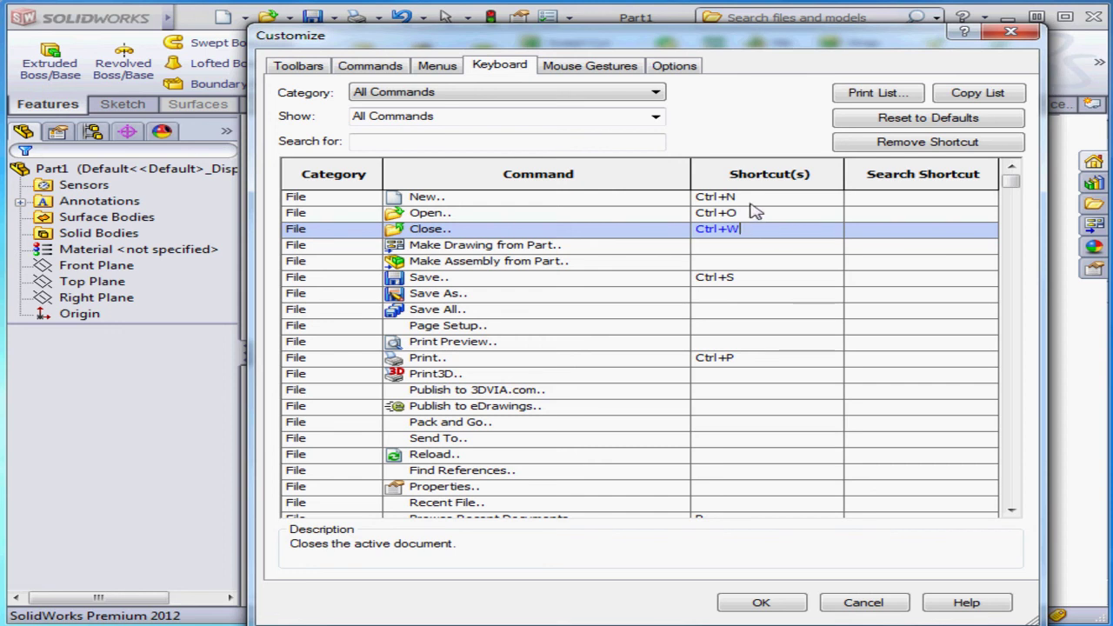
left_click(625, 70)
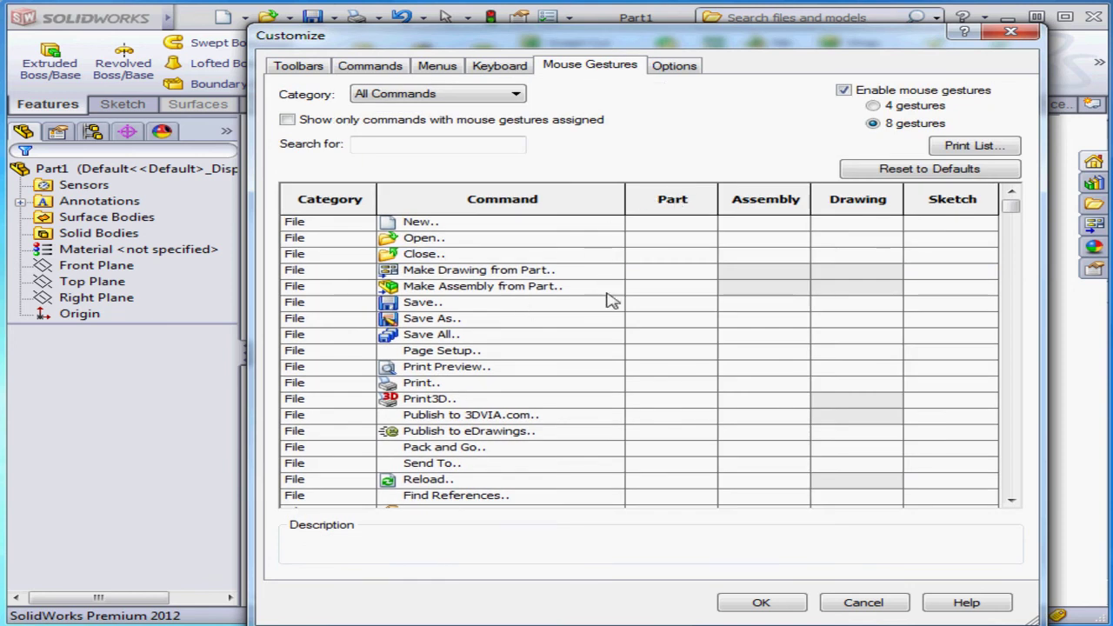
left_click(880, 603)
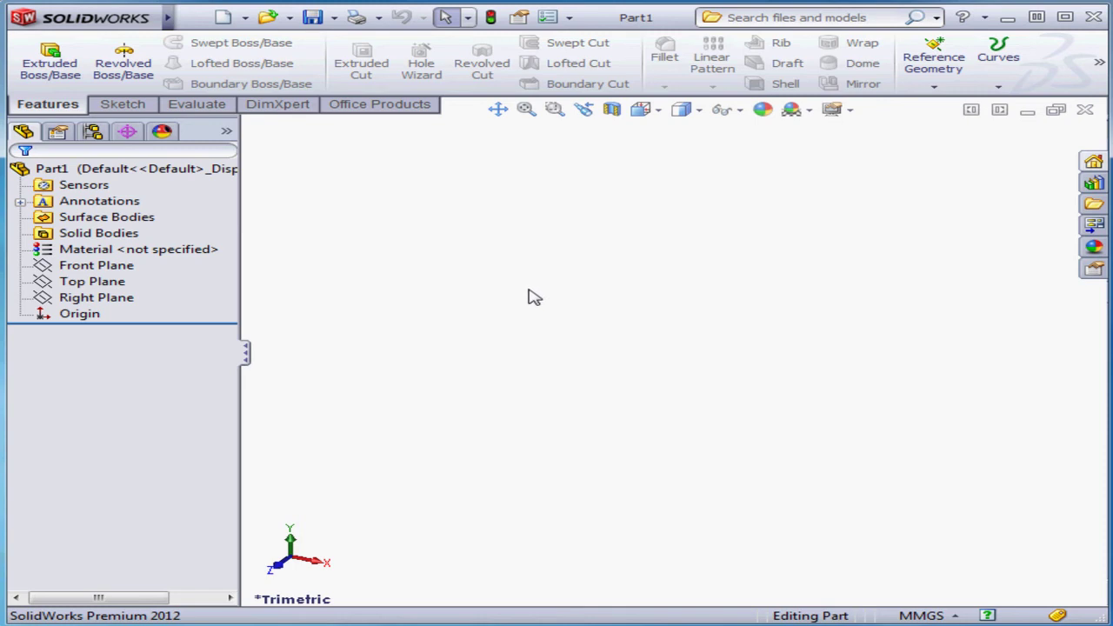
right_click_drag(538, 292, 583, 337)
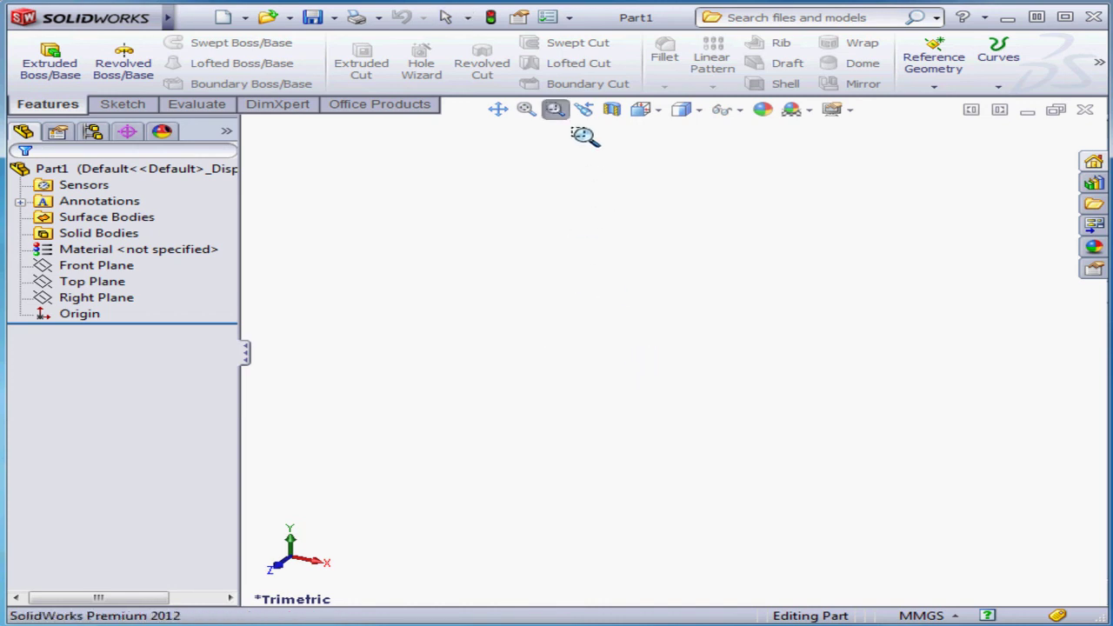
left_click(555, 112)
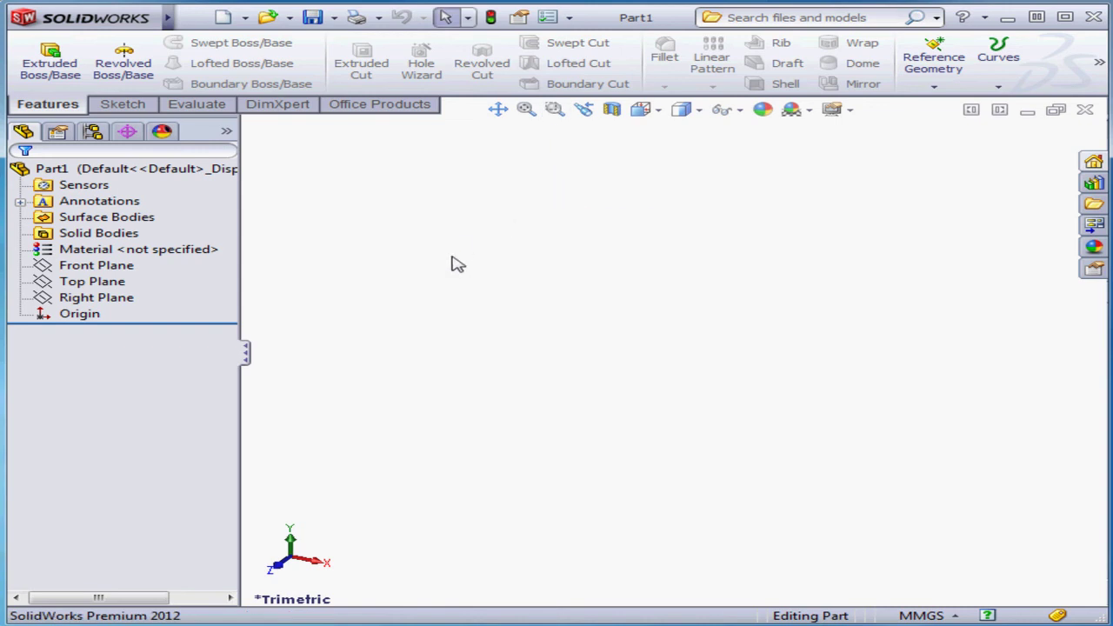
right_click(139, 271)
left_click(139, 243)
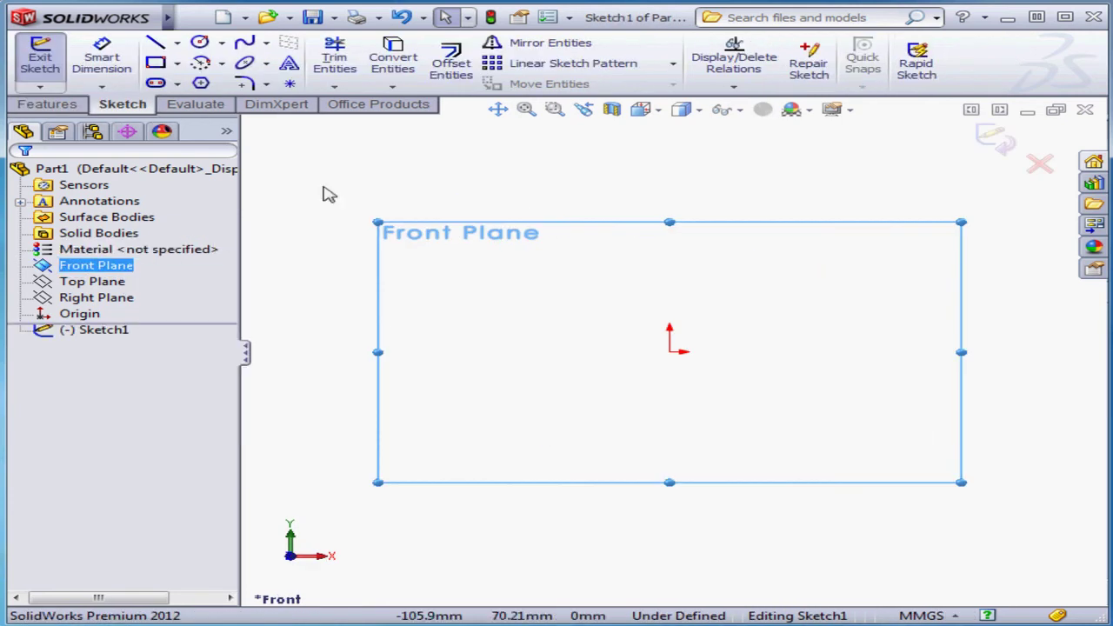
left_click(201, 44)
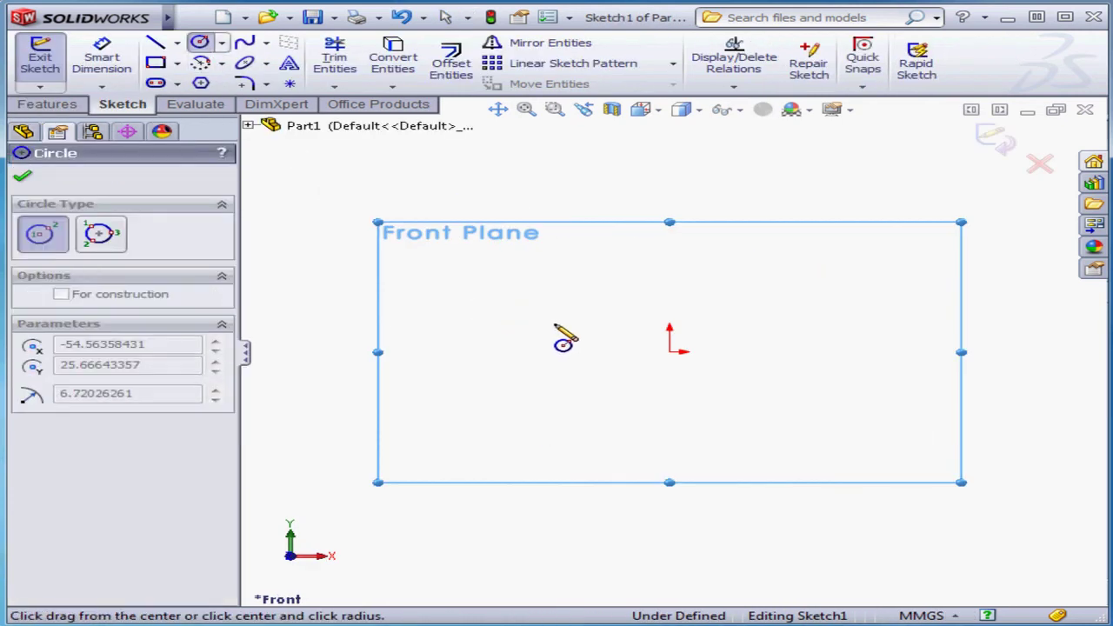
left_click(491, 291)
left_click(605, 311)
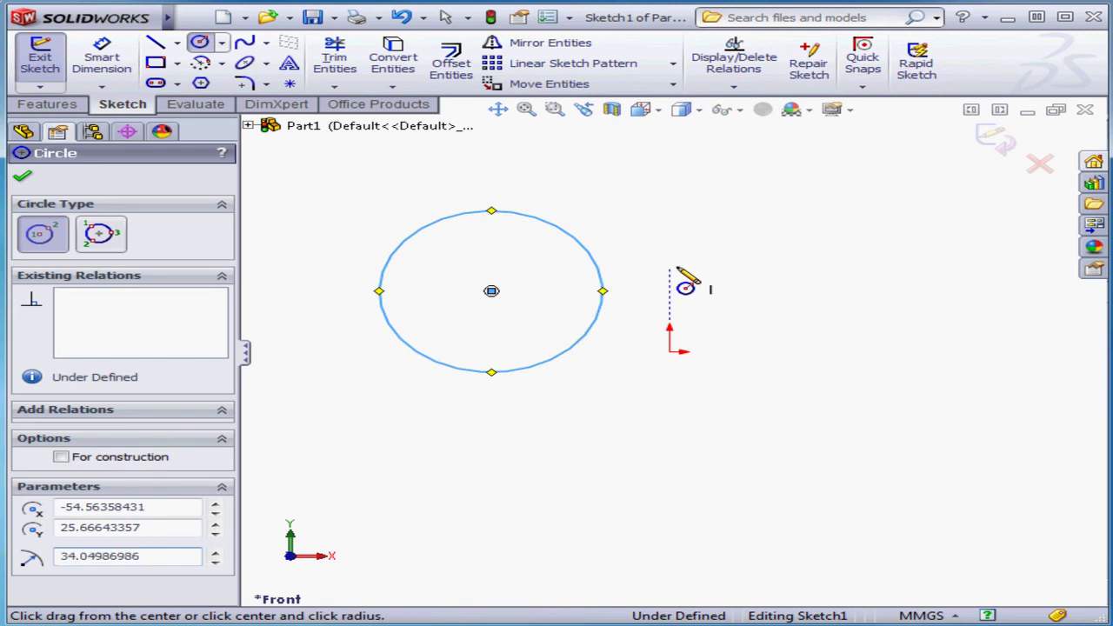
right_click_drag(677, 268, 667, 372)
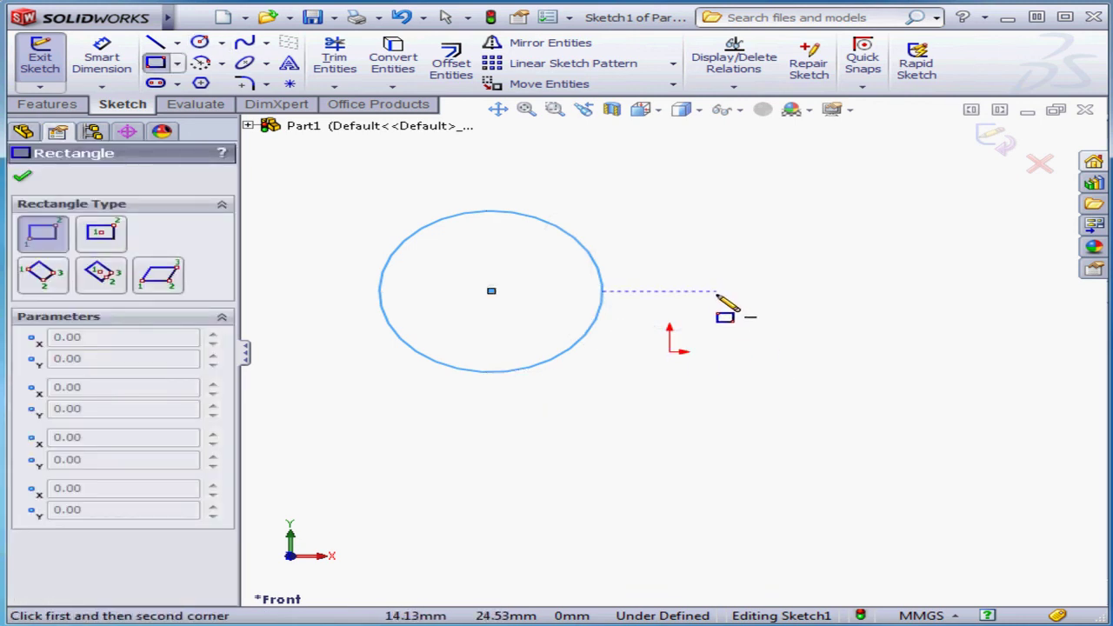
right_click_drag(708, 278, 745, 280)
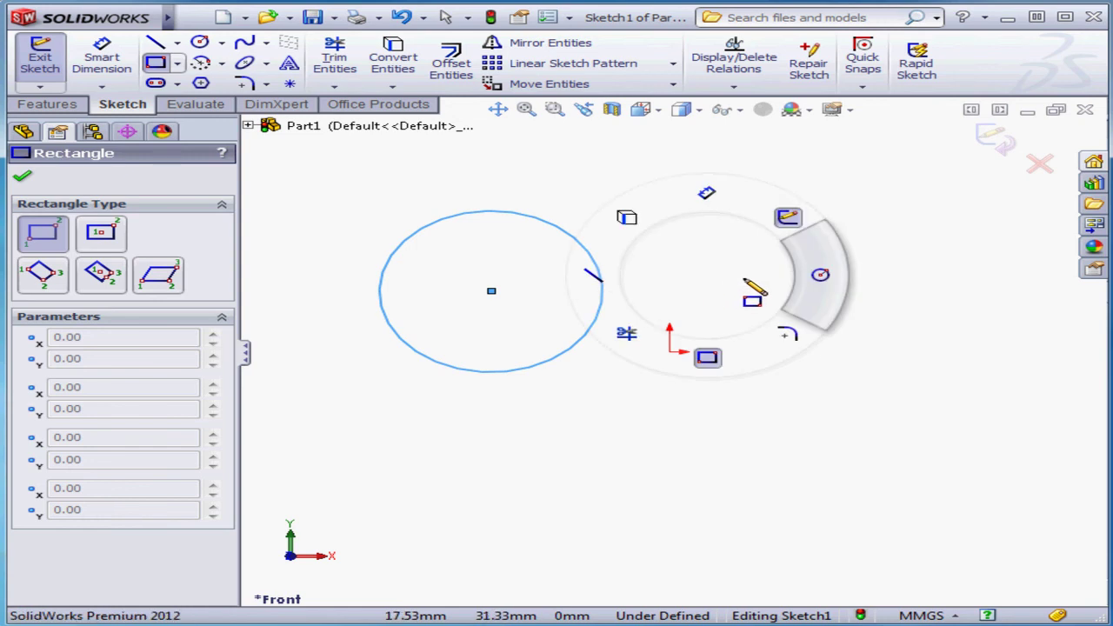
right_click_drag(744, 280, 830, 294)
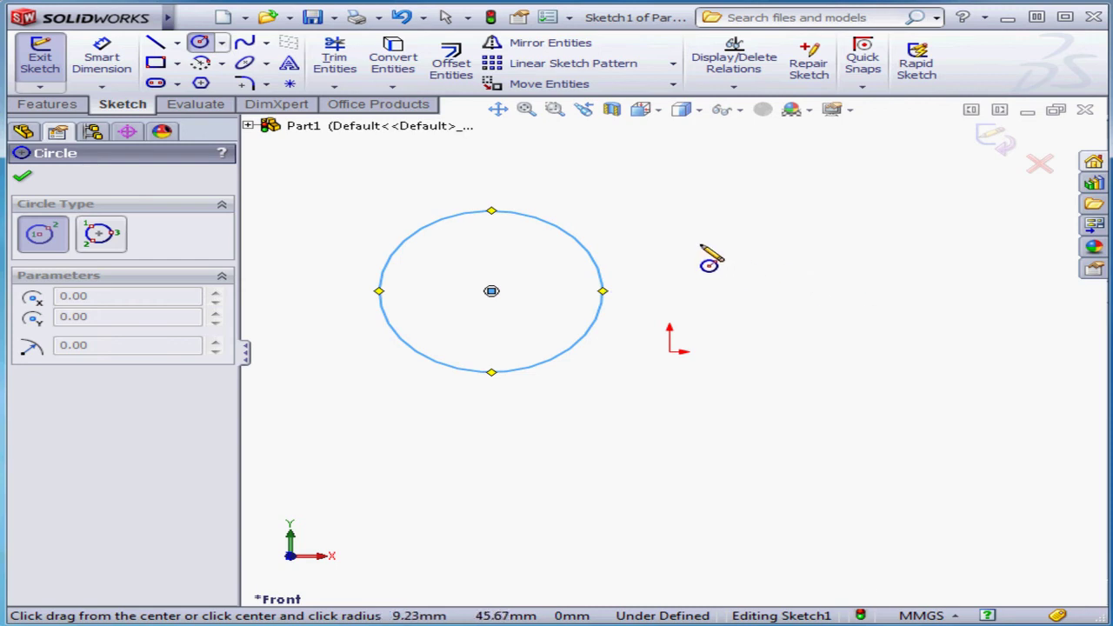
key("Escape")
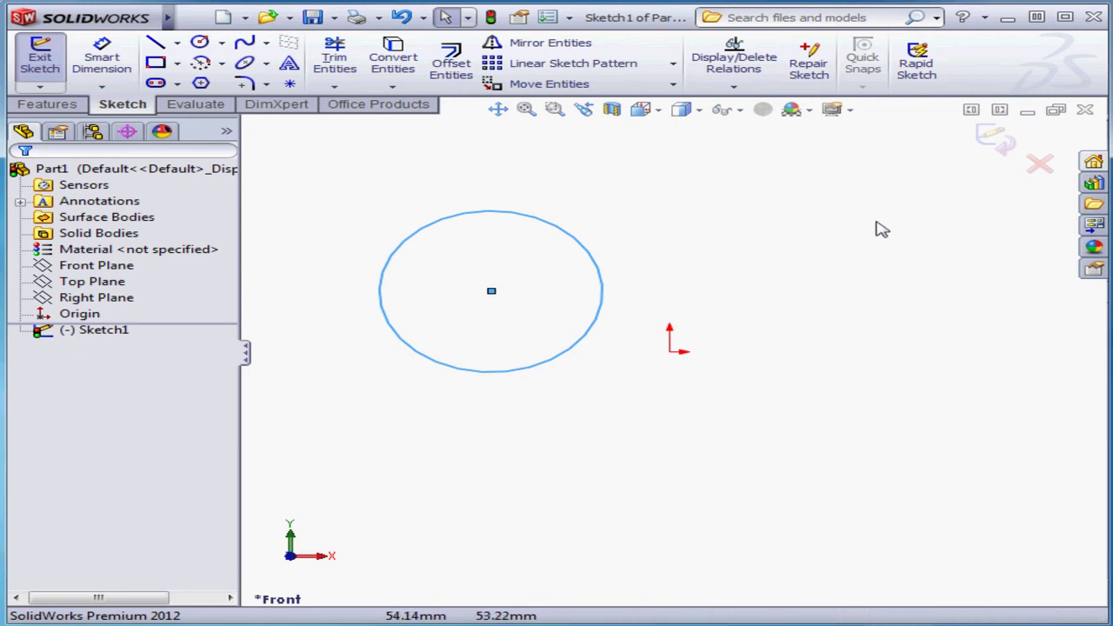
left_click(1040, 165)
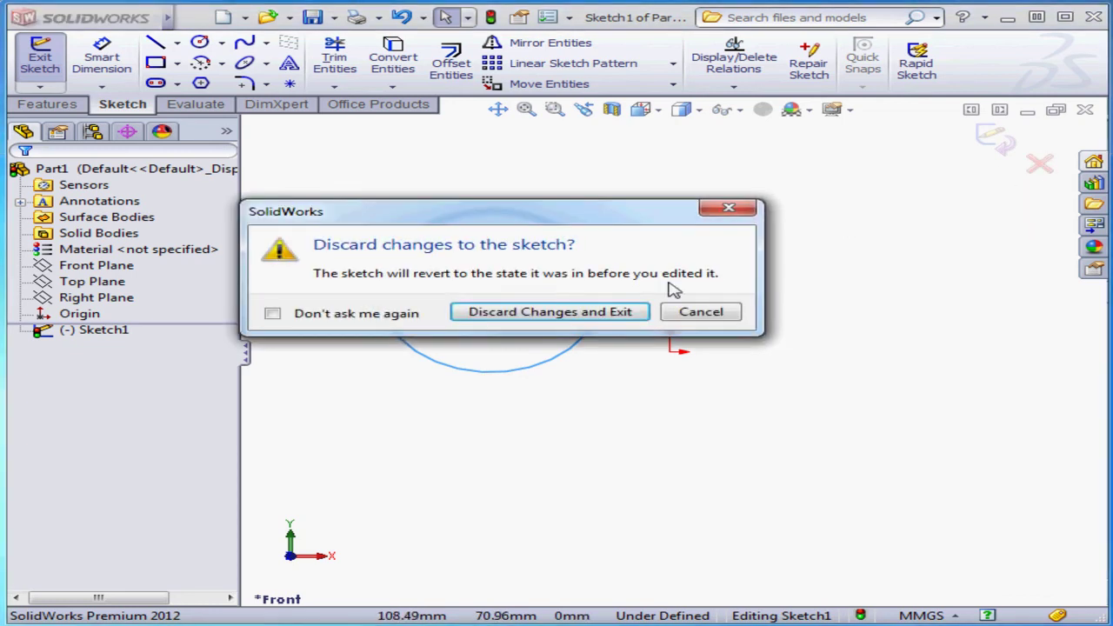
left_click(578, 306)
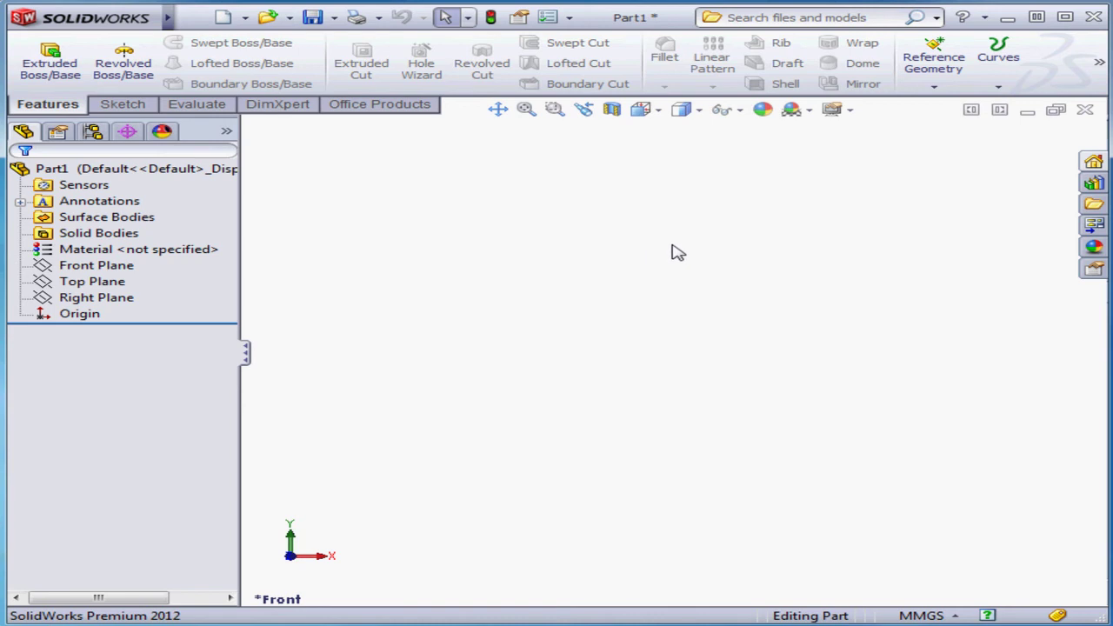
Reopen Customize at Mouse Gestures, toggle gestures off and back on, and scroll to Sketch Tools.
left_click(571, 18)
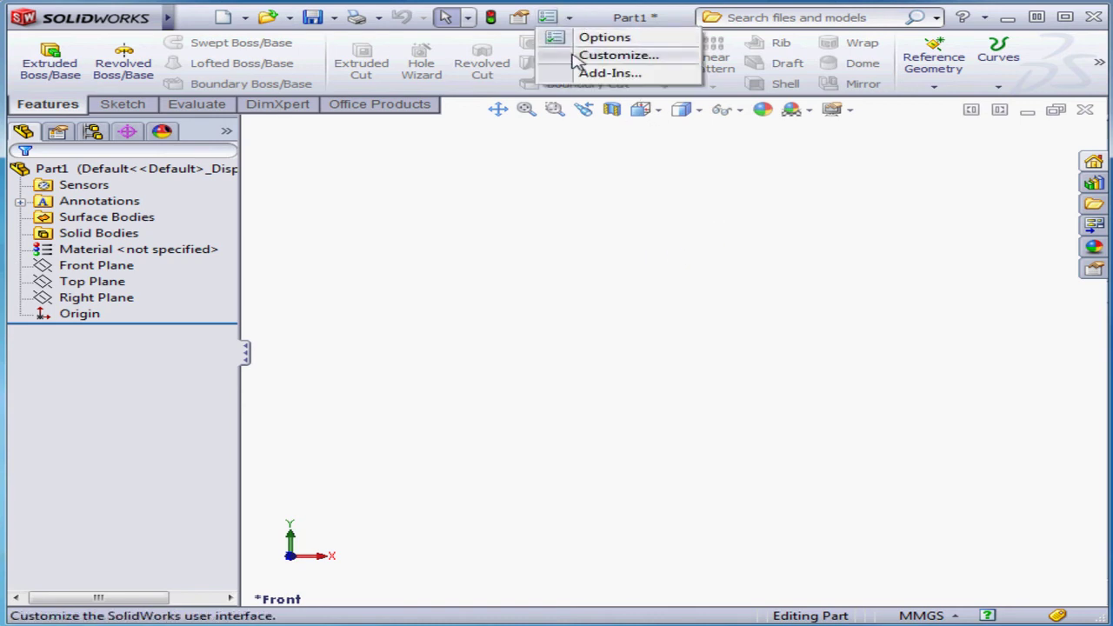
left_click(618, 55)
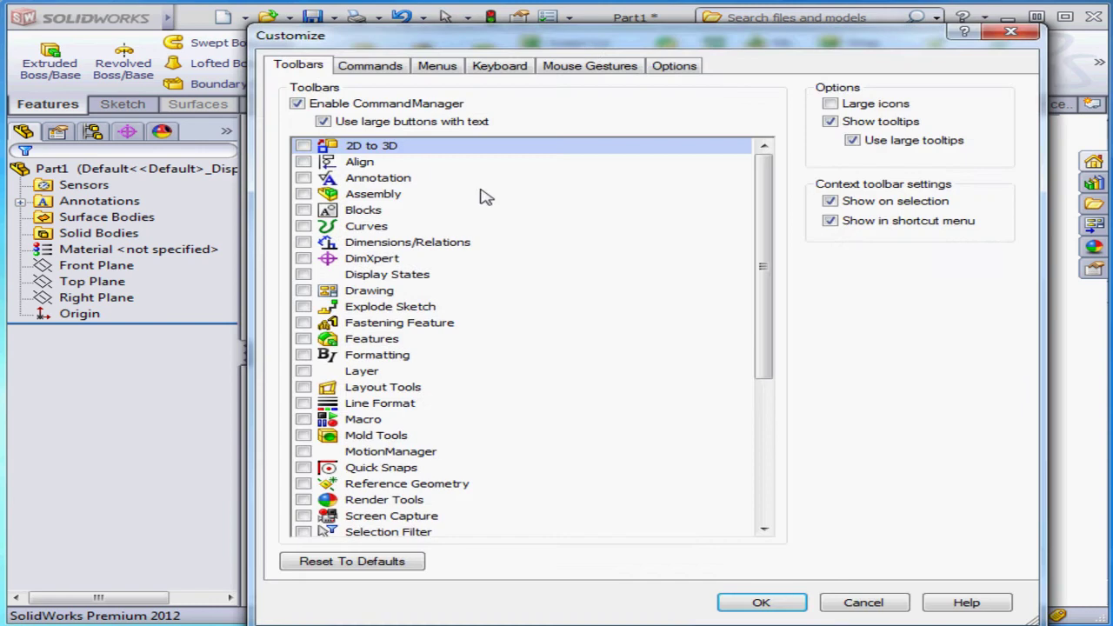
left_click(597, 72)
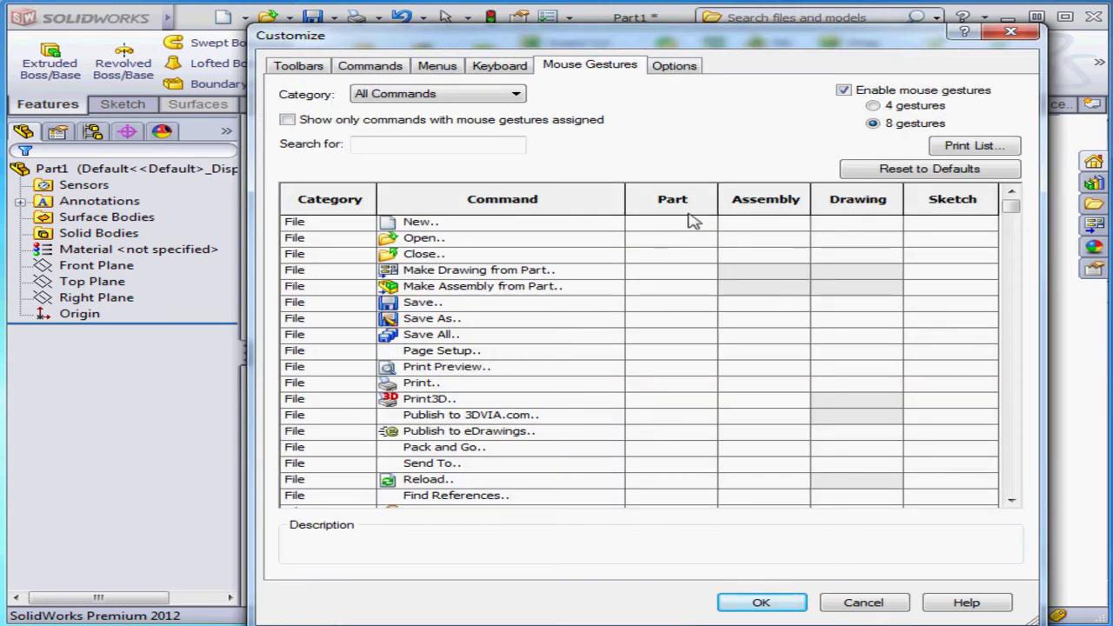
left_click(843, 91)
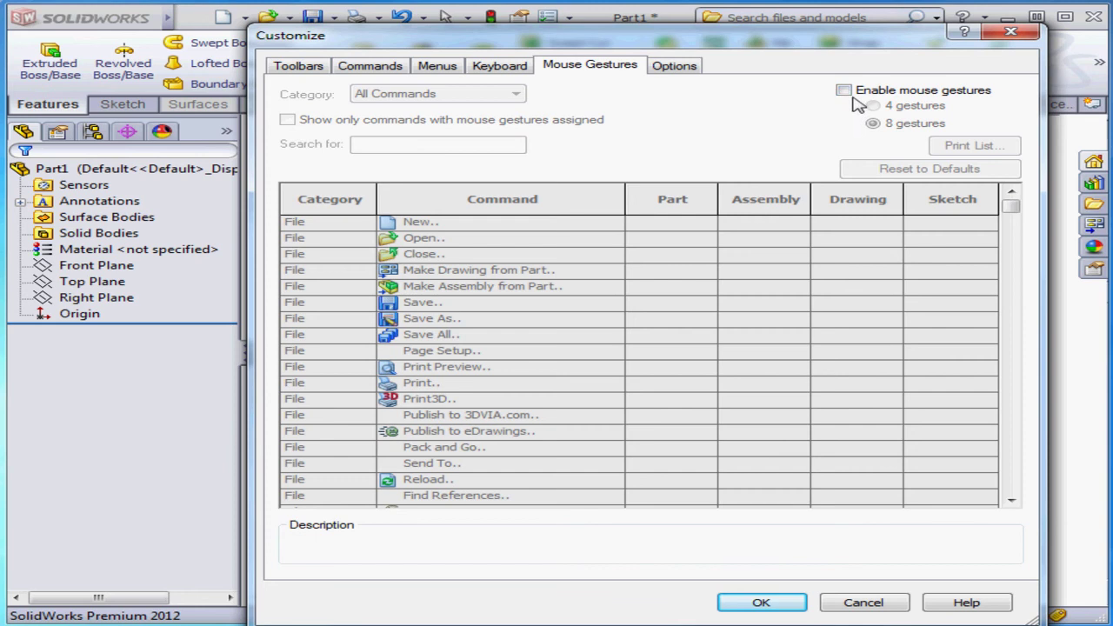
left_click(844, 90)
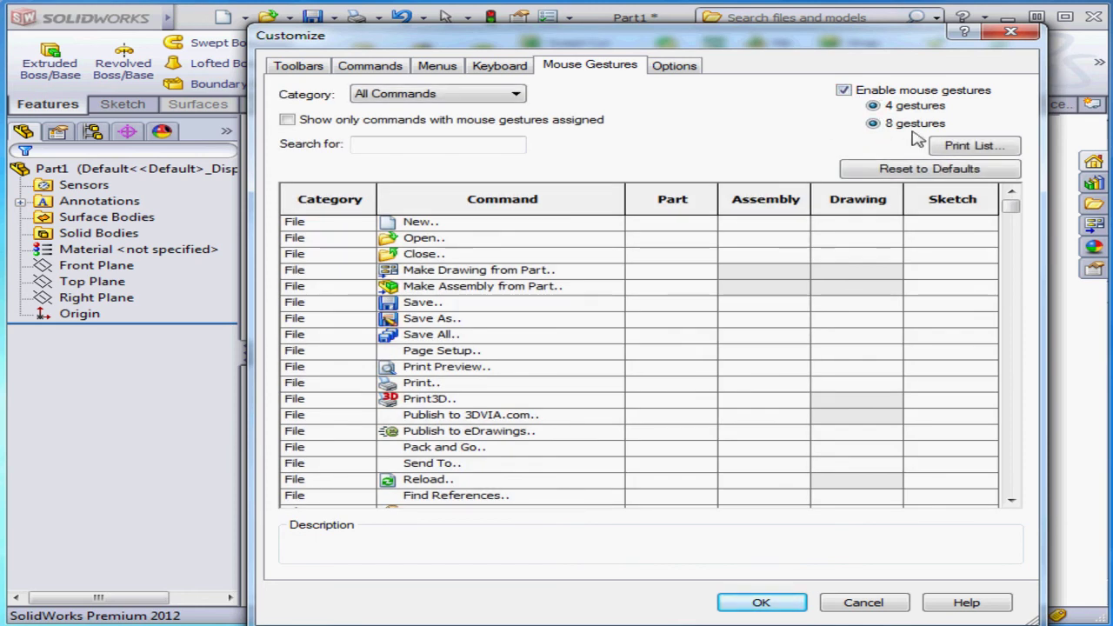
left_click_drag(1009, 206, 1003, 400)
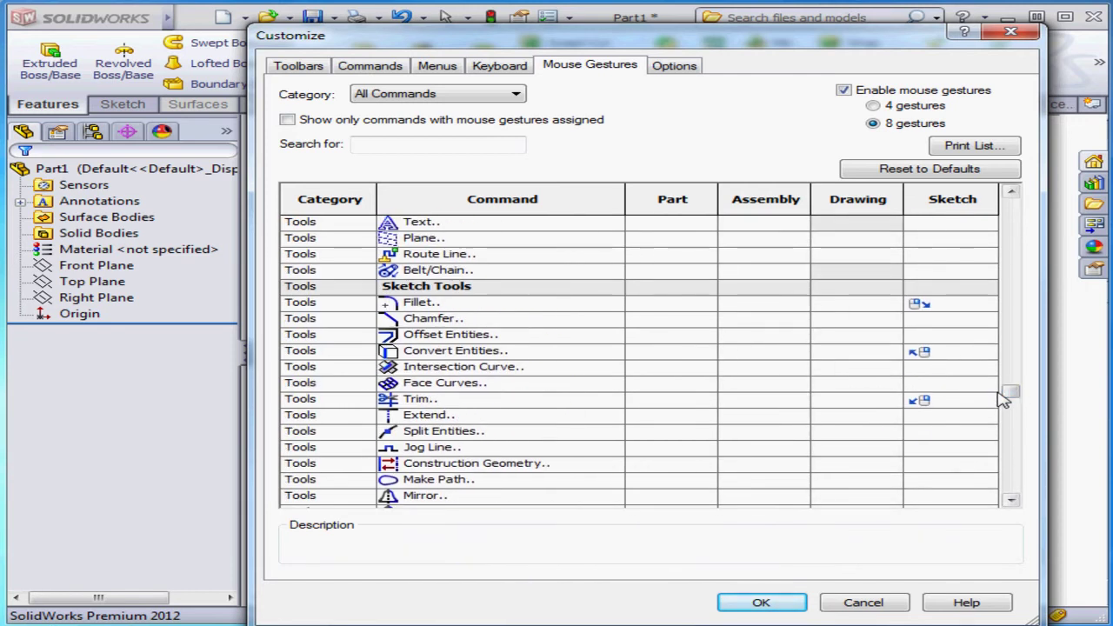
Leave Fillet's sketch gesture unchanged and assign the lower-right sketch gesture to Chamfer.
left_click(933, 310)
left_click(988, 307)
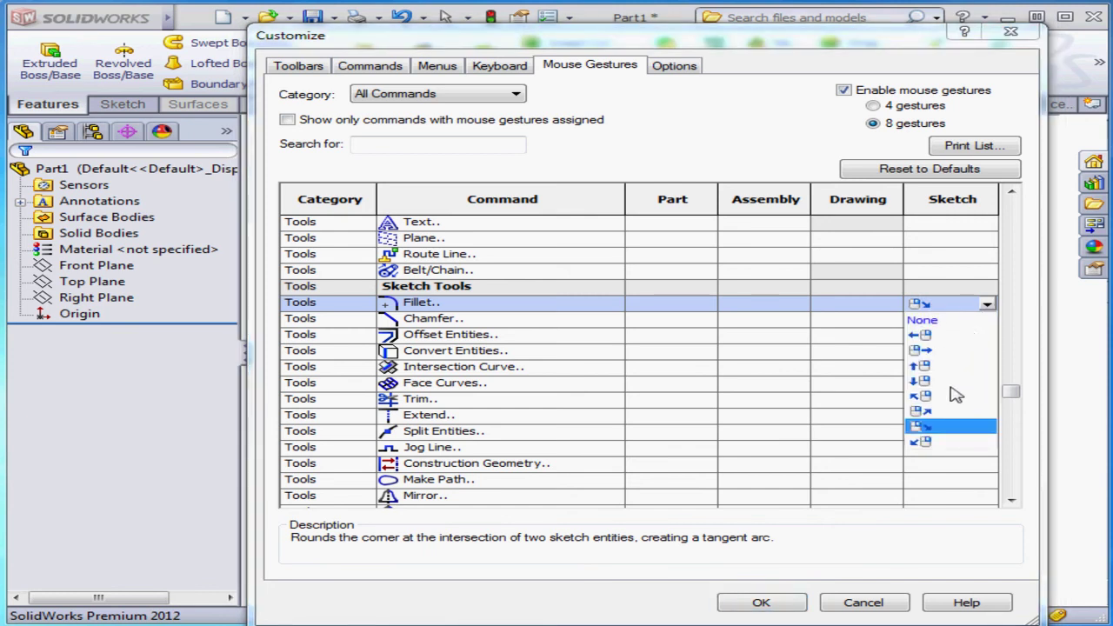
left_click(927, 426)
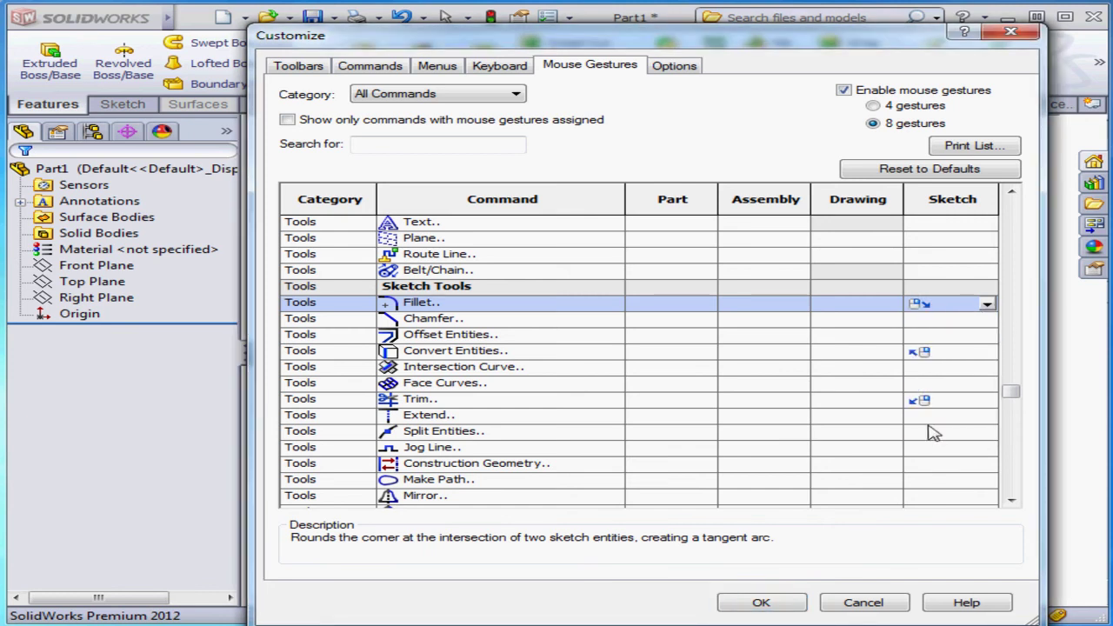
left_click(982, 323)
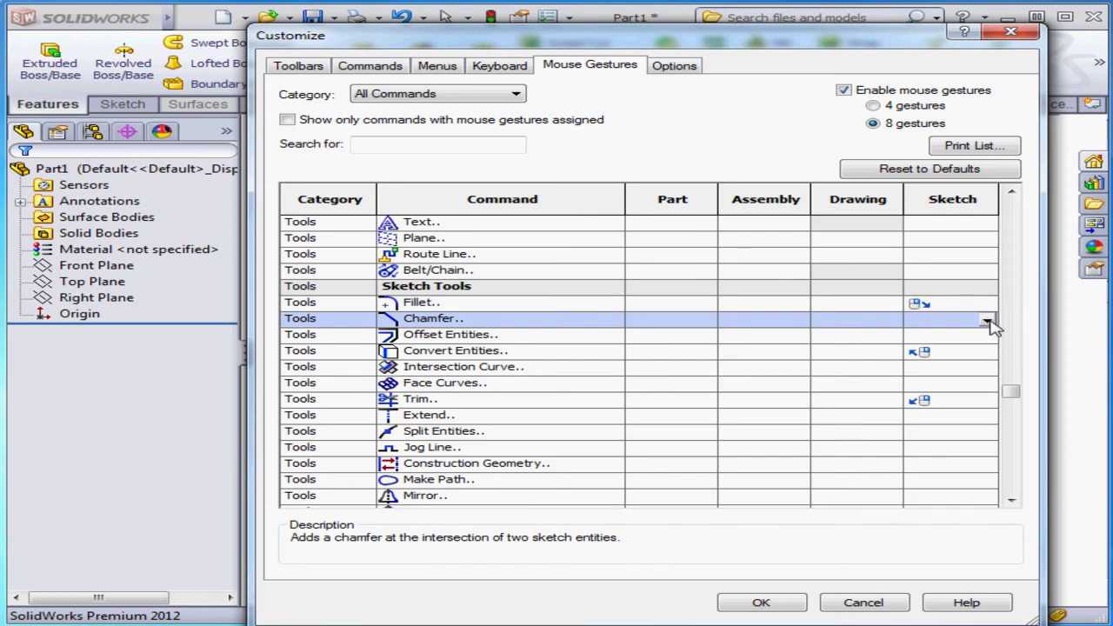
left_click(987, 322)
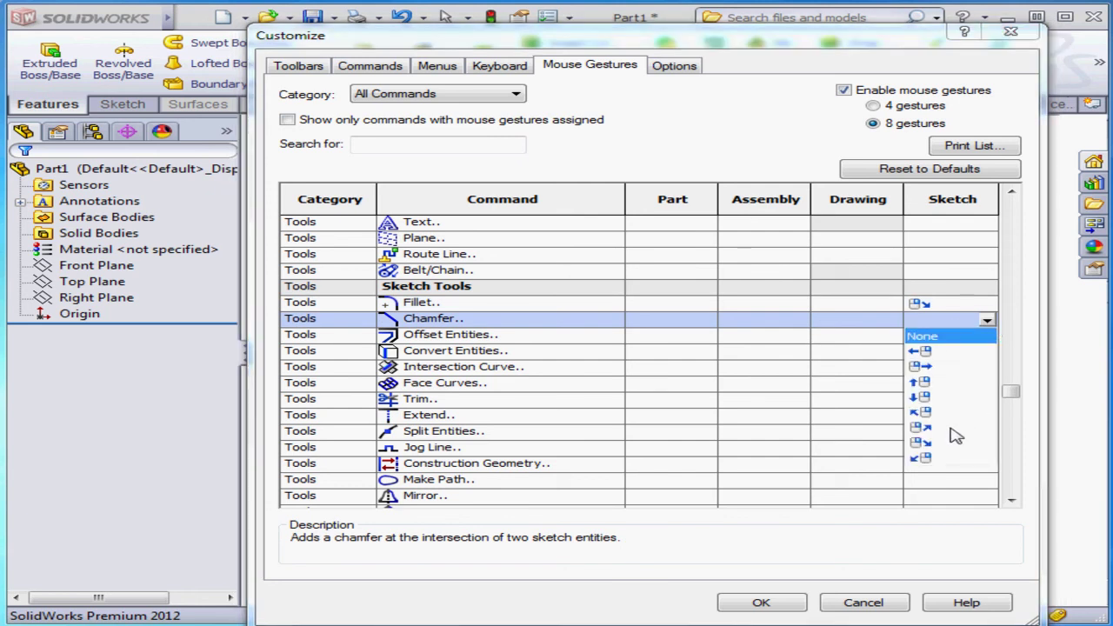
left_click(923, 443)
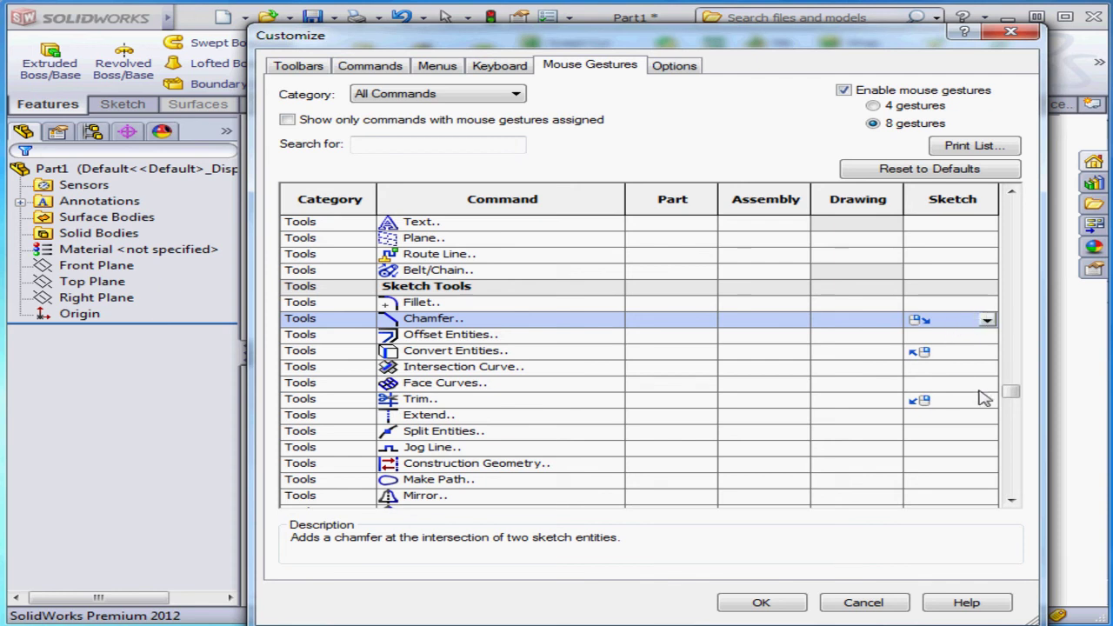
mouse_move(1009, 393)
left_mouse_down()
mouse_move(1018, 474)
mouse_move(1010, 467)
left_mouse_up()
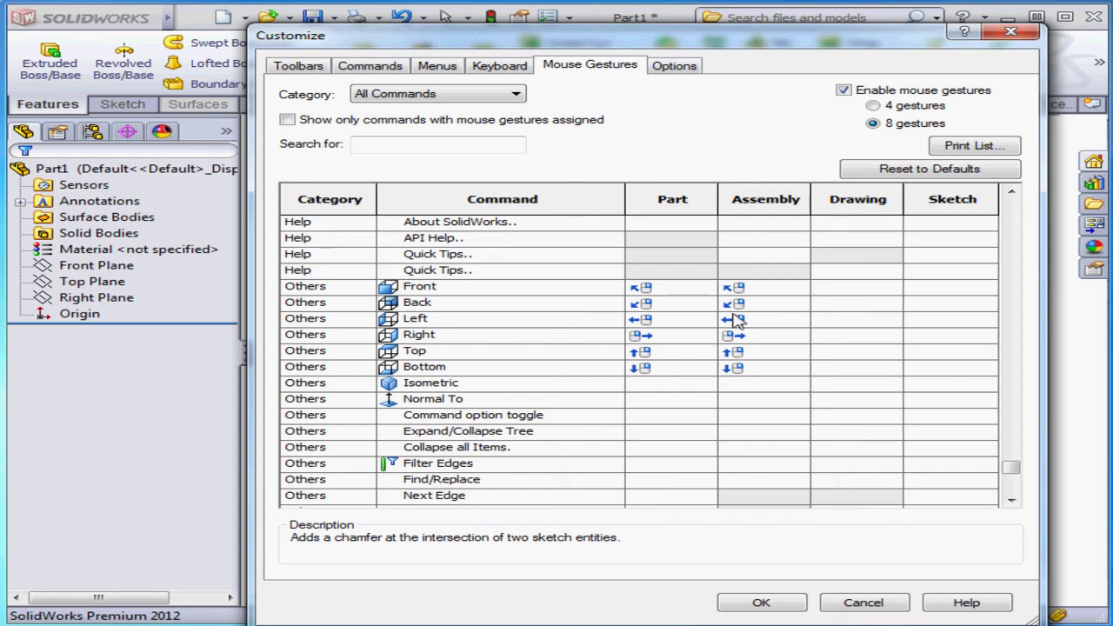
Sort the mouse gesture list by Part gestures, keep All Commands, and show only assigned commands.
left_click(692, 207)
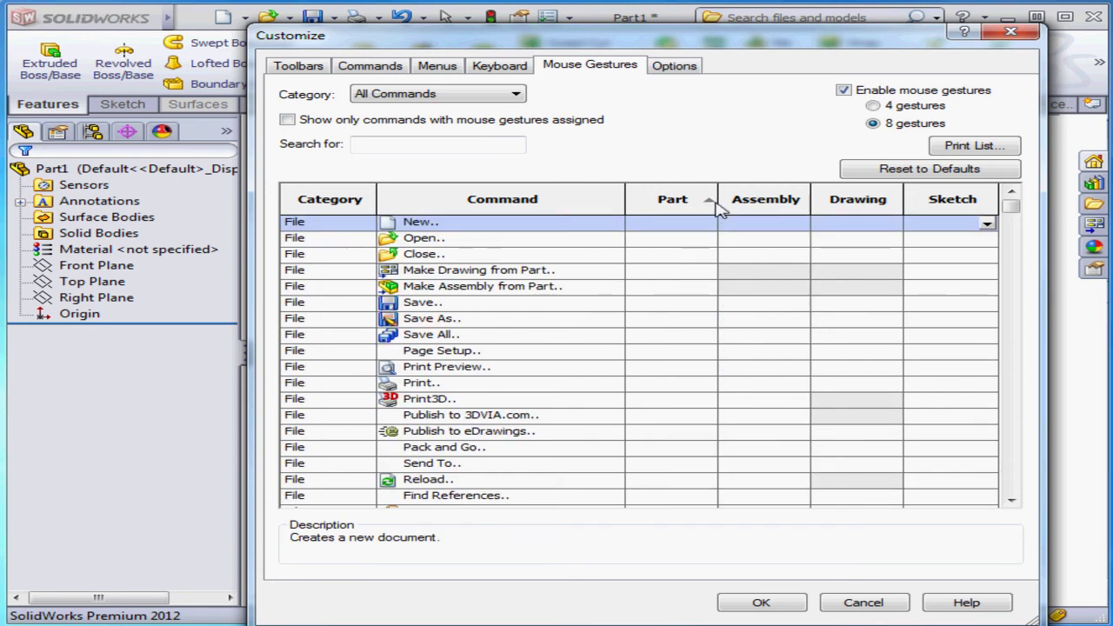
left_click(703, 202)
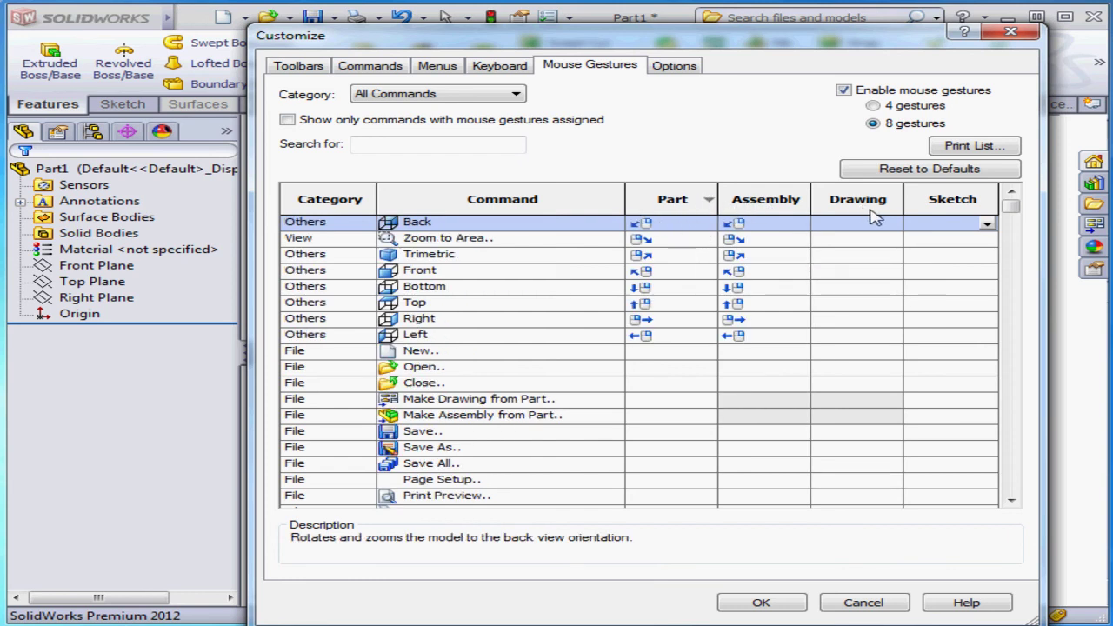
left_click(516, 95)
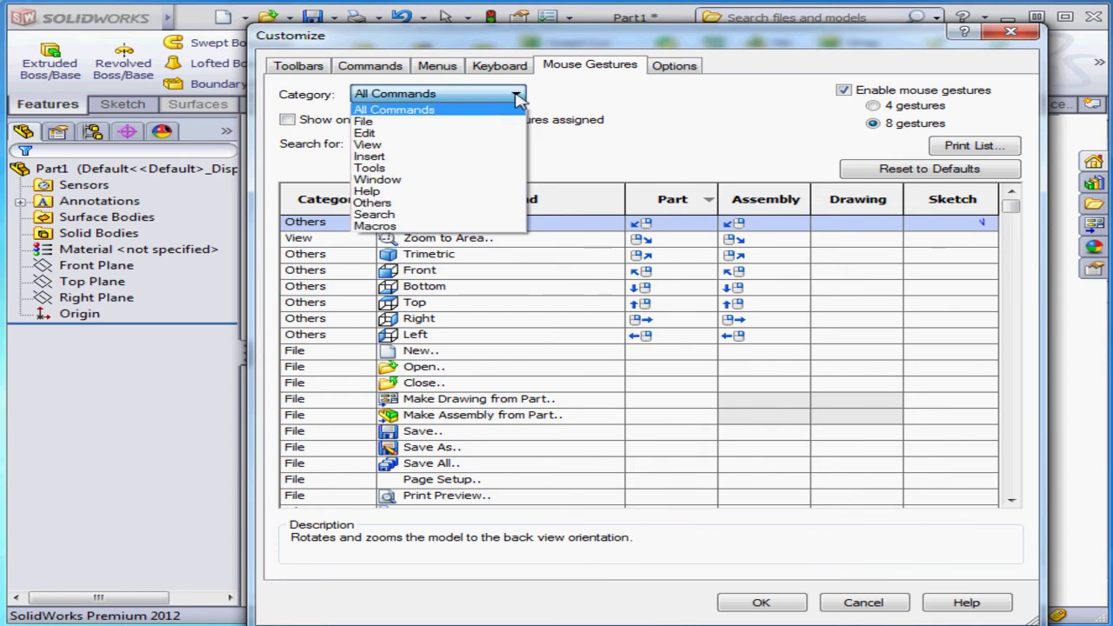
left_click(485, 110)
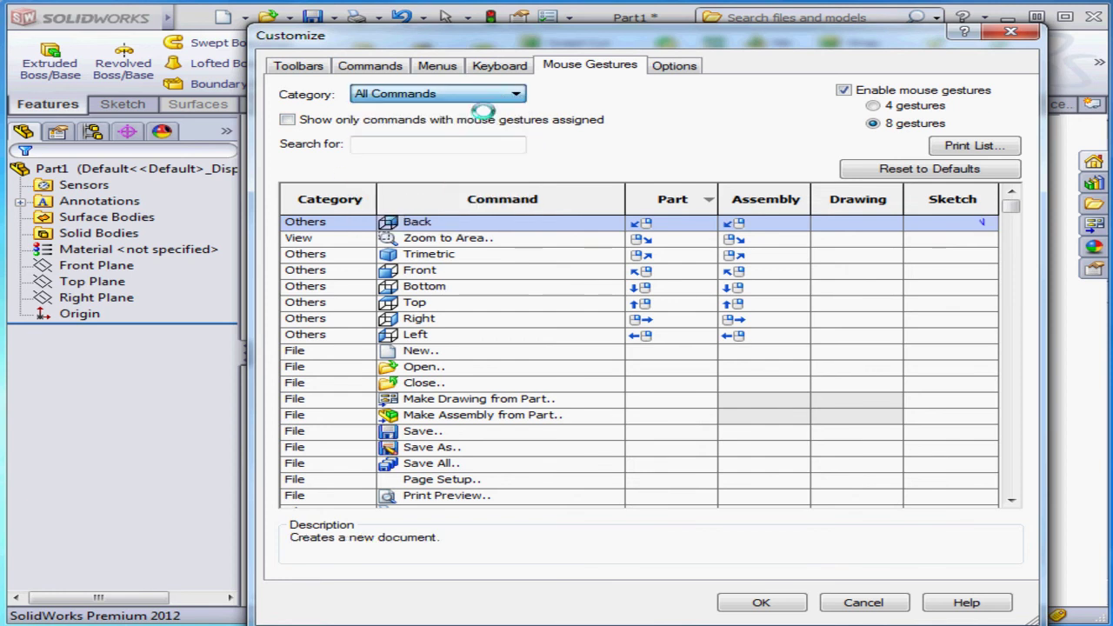
left_click(287, 121)
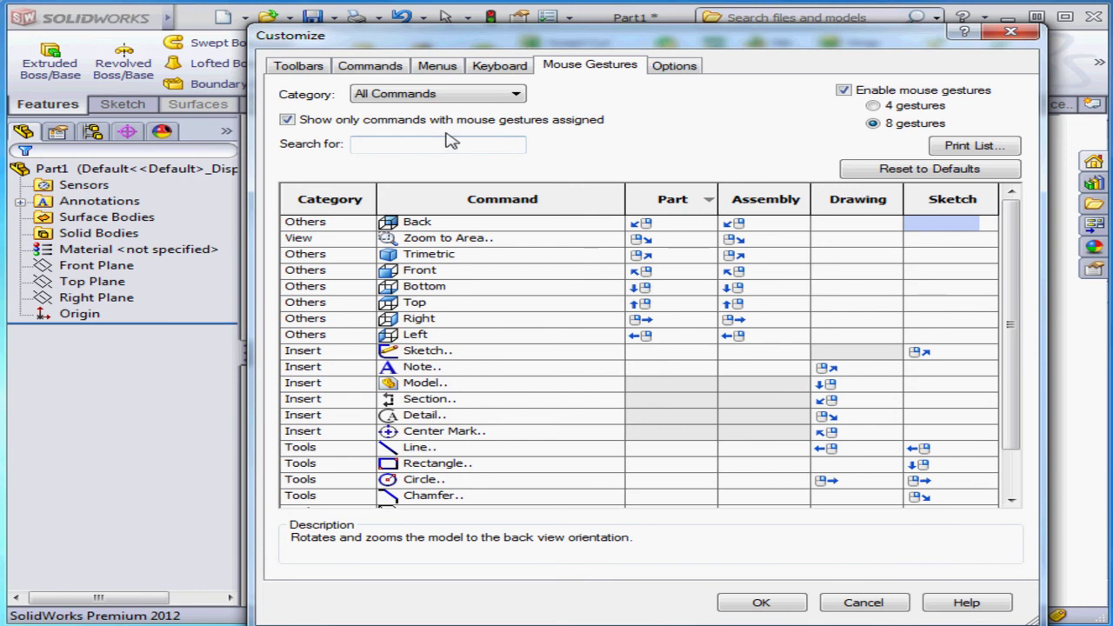
Review the Customize dialog's Options tab, then cancel without applying any changes.
left_click(679, 68)
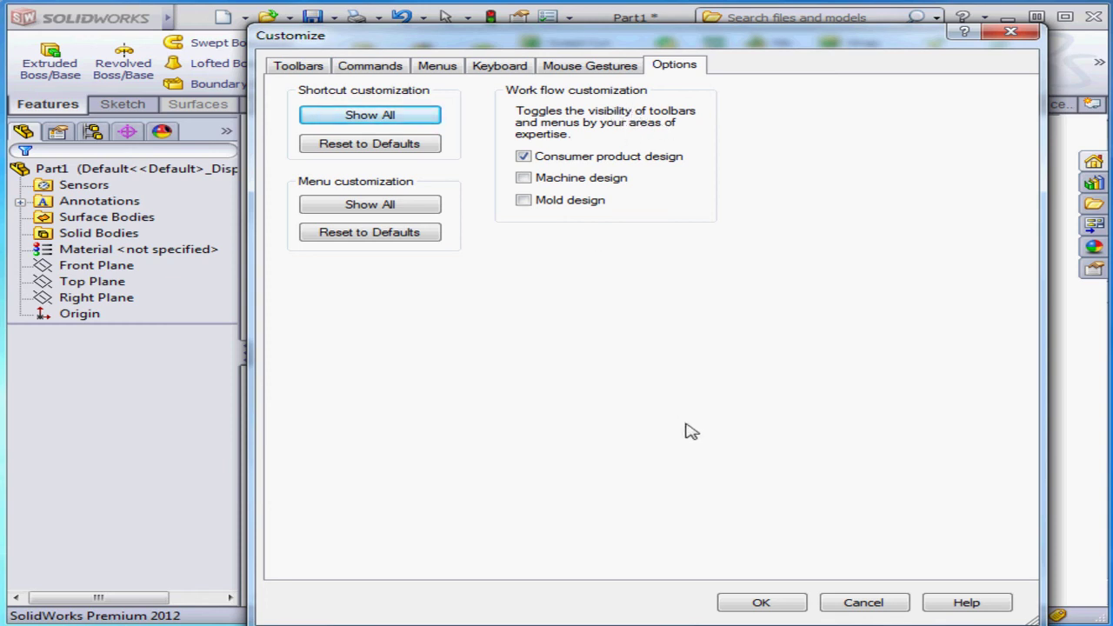
left_click(888, 606)
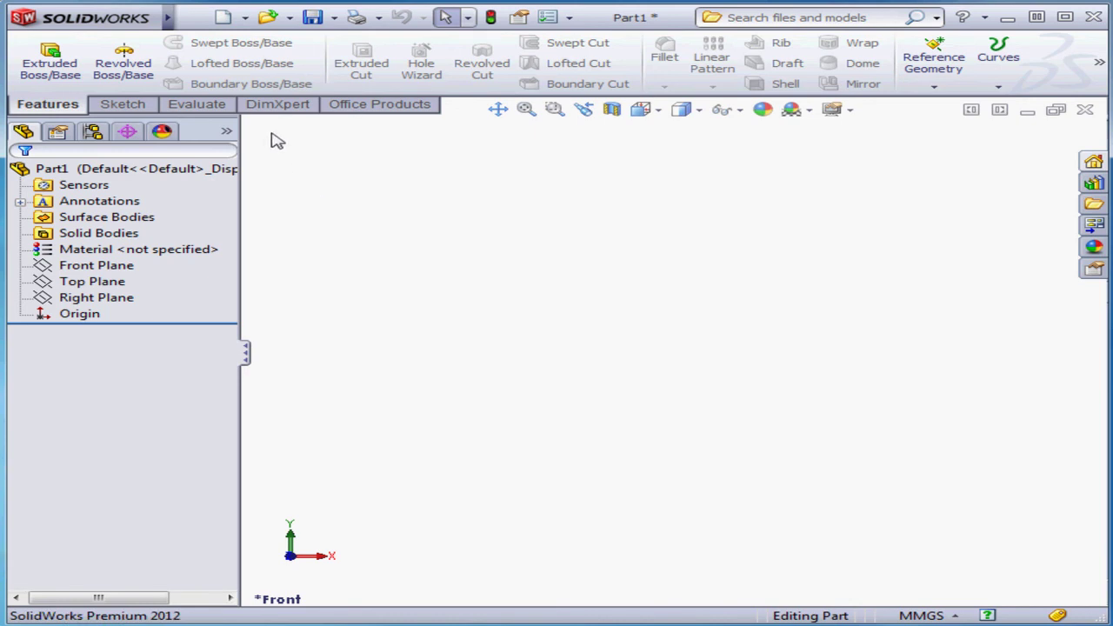
mouse_move(171, 22)
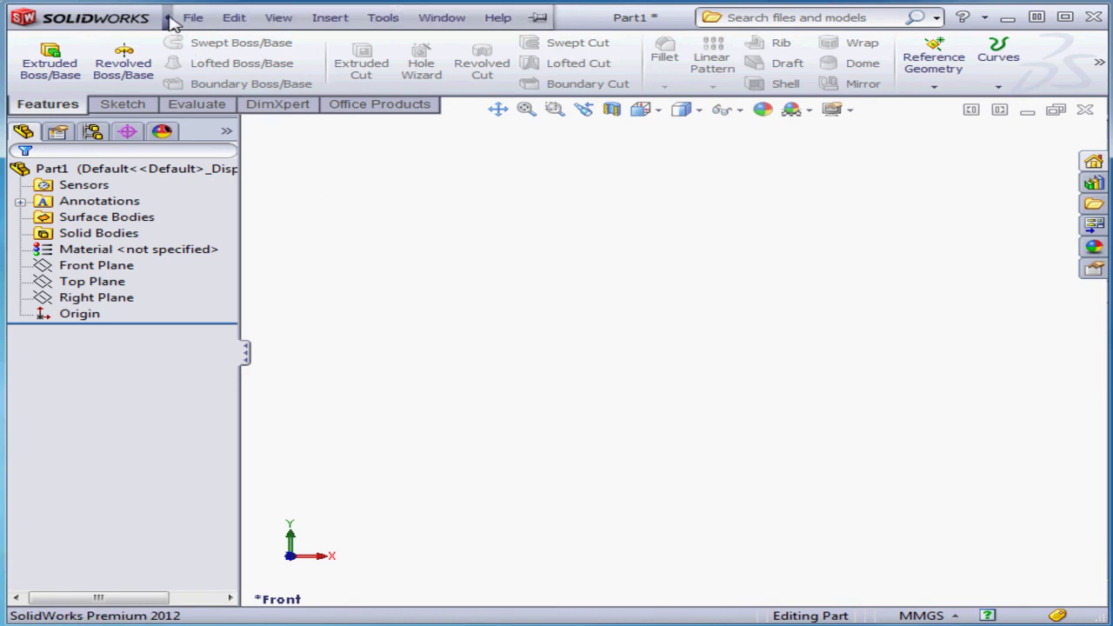
left_click(193, 17)
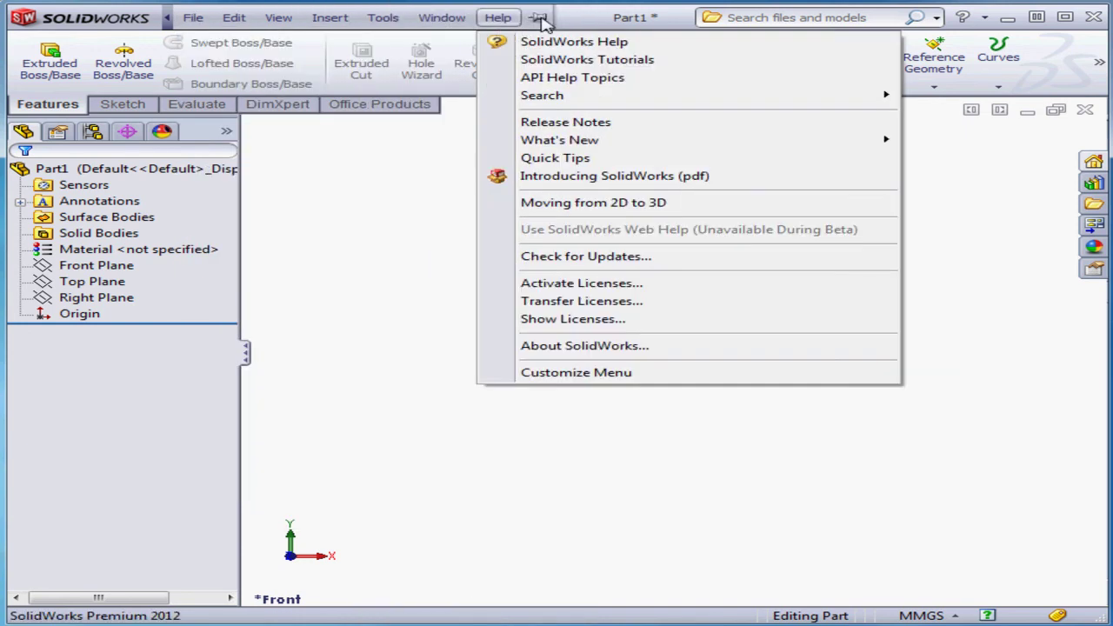
left_click(540, 19)
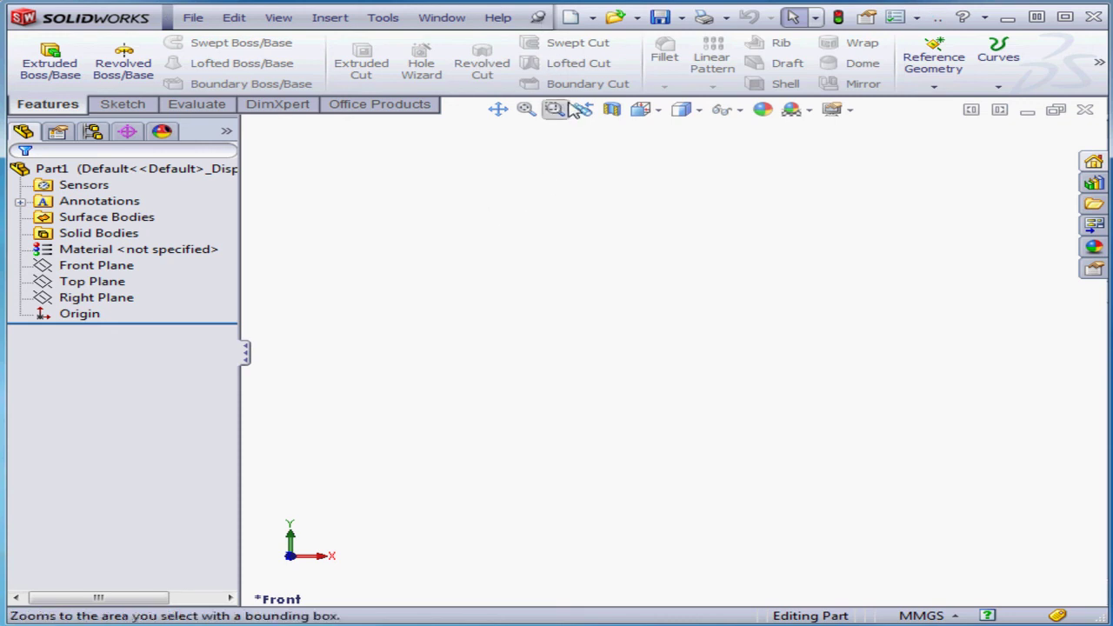
left_click(538, 17)
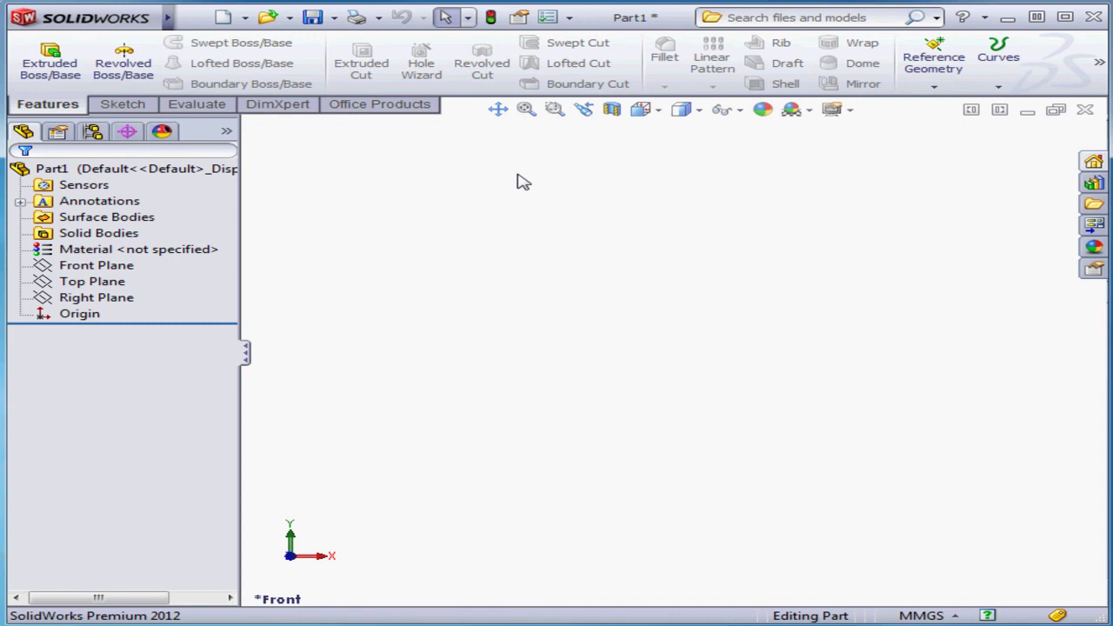
left_click(830, 19)
left_click(937, 19)
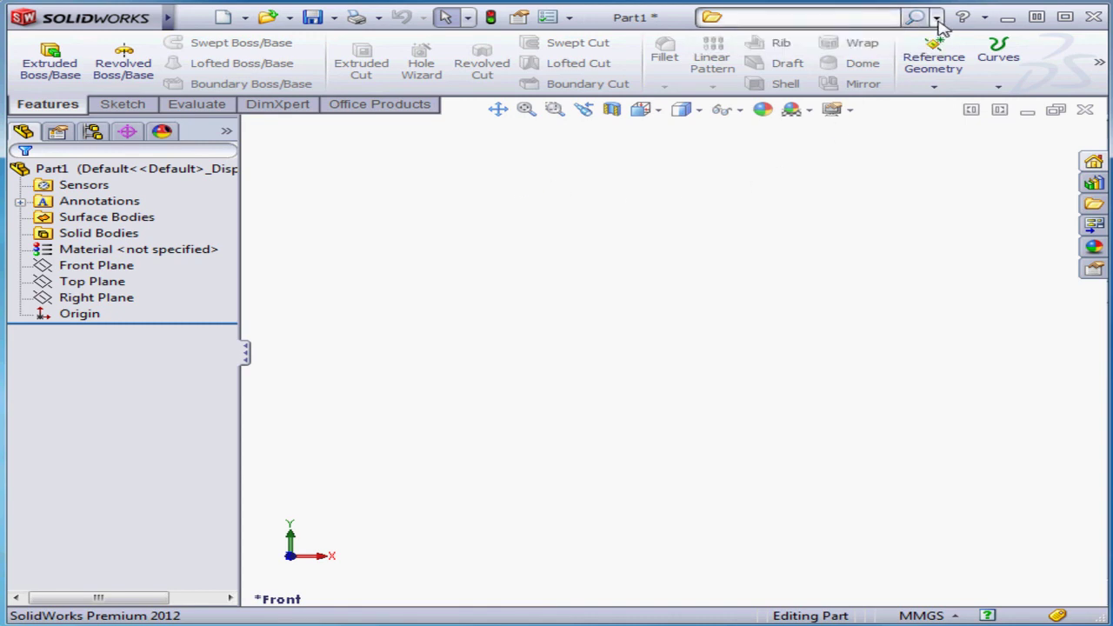
left_click(937, 18)
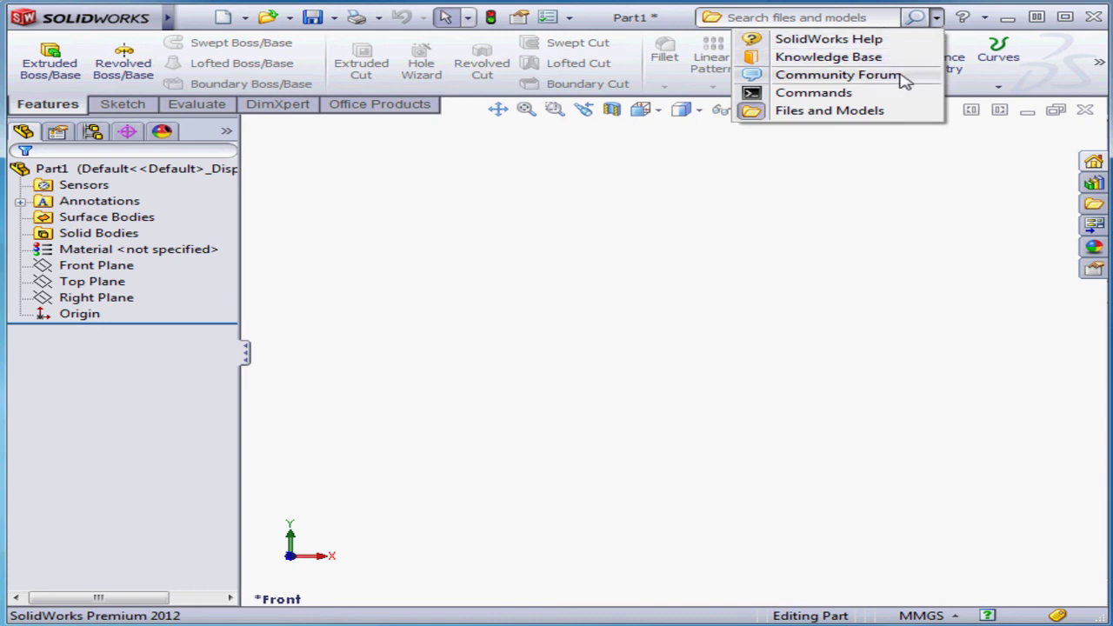
left_click(874, 116)
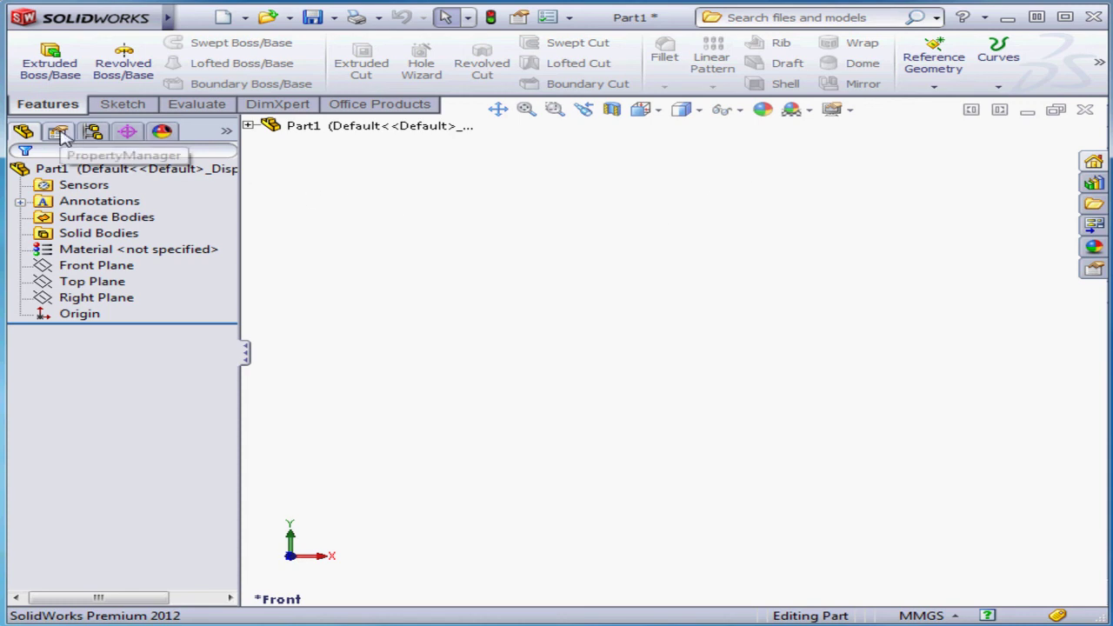
Float the PropertyManager over the graphics area, dock it back, then detach the CommandManager.
left_click_drag(58, 132, 1042, 565)
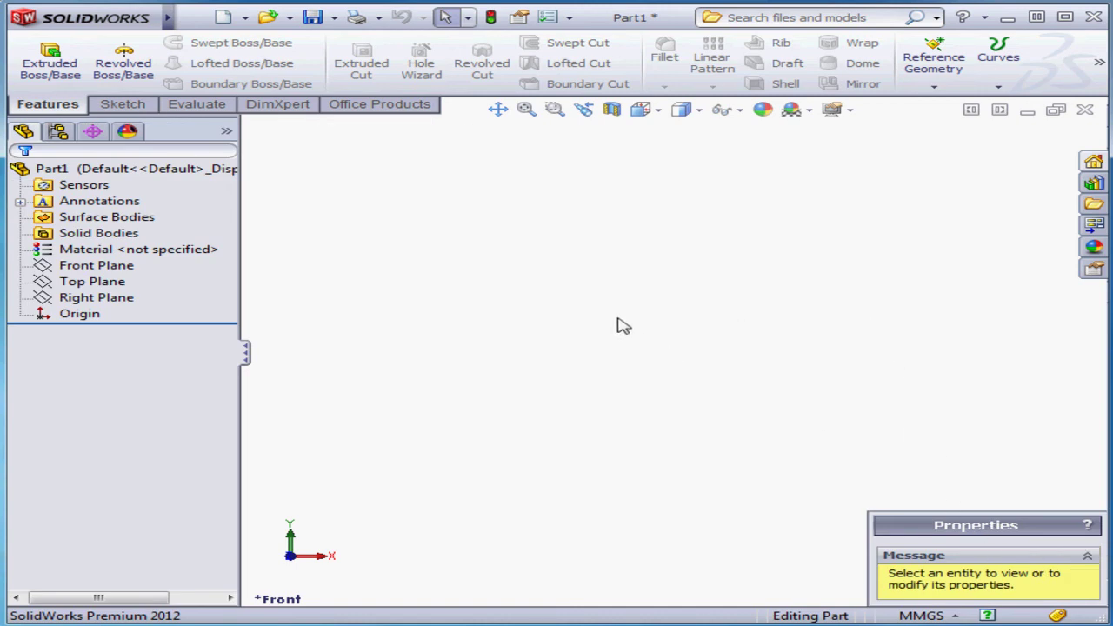
left_click_drag(967, 527, 652, 361)
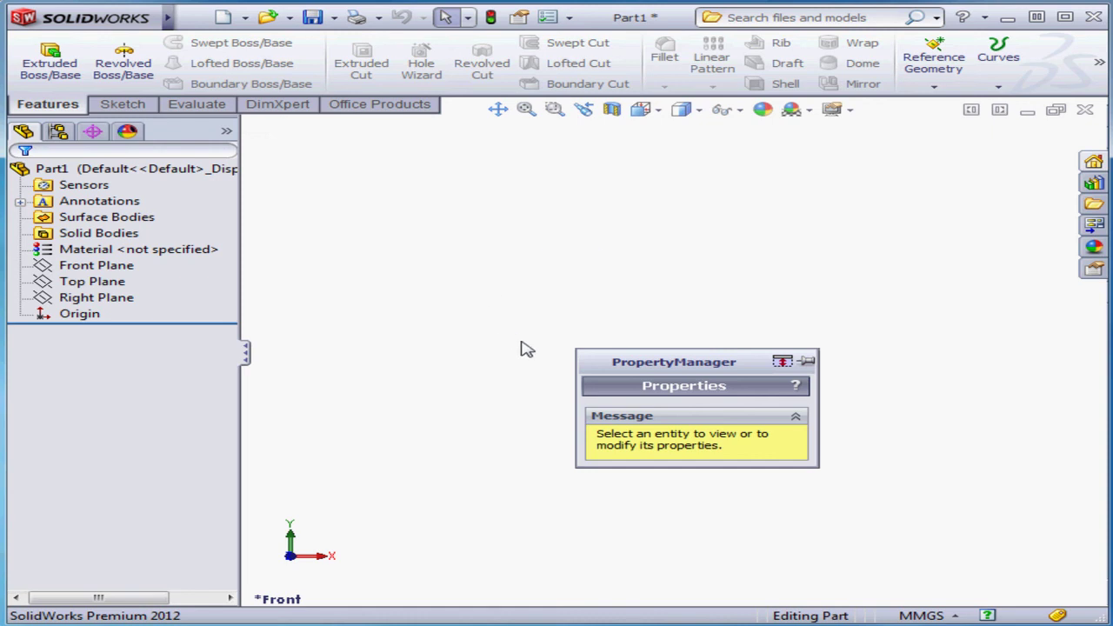
left_click_drag(703, 367, 117, 168)
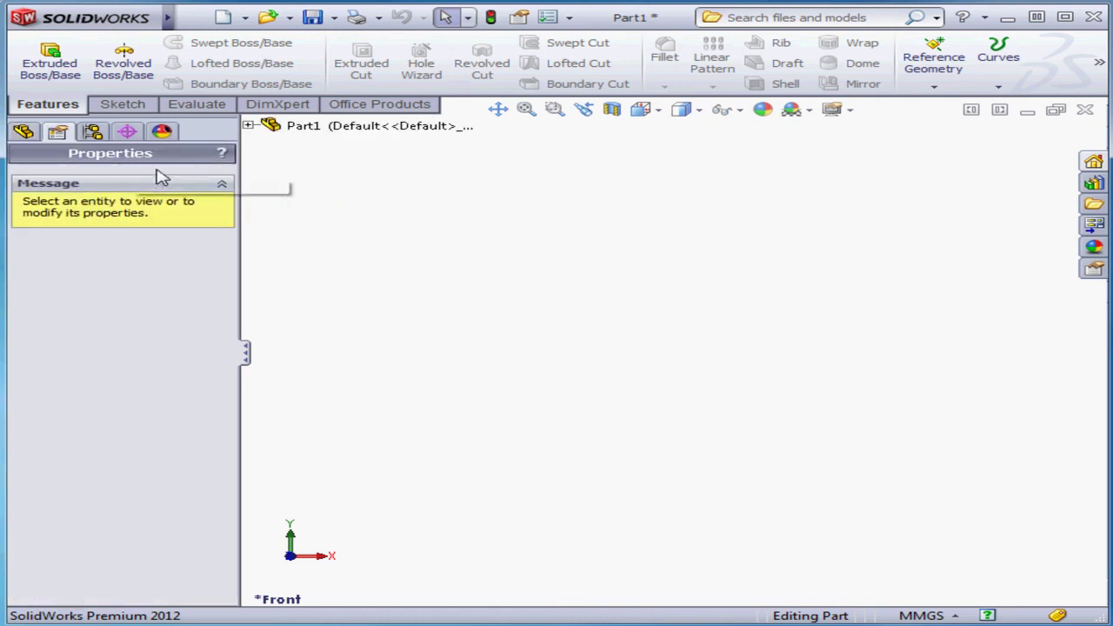
mouse_move(48, 109)
left_mouse_down()
mouse_move(340, 199)
mouse_move(189, 274)
mouse_move(29, 322)
mouse_move(157, 293)
mouse_move(502, 94)
mouse_move(532, 62)
mouse_move(561, 58)
mouse_move(1004, 310)
mouse_move(1065, 328)
mouse_move(635, 116)
mouse_move(561, 68)
left_mouse_up()
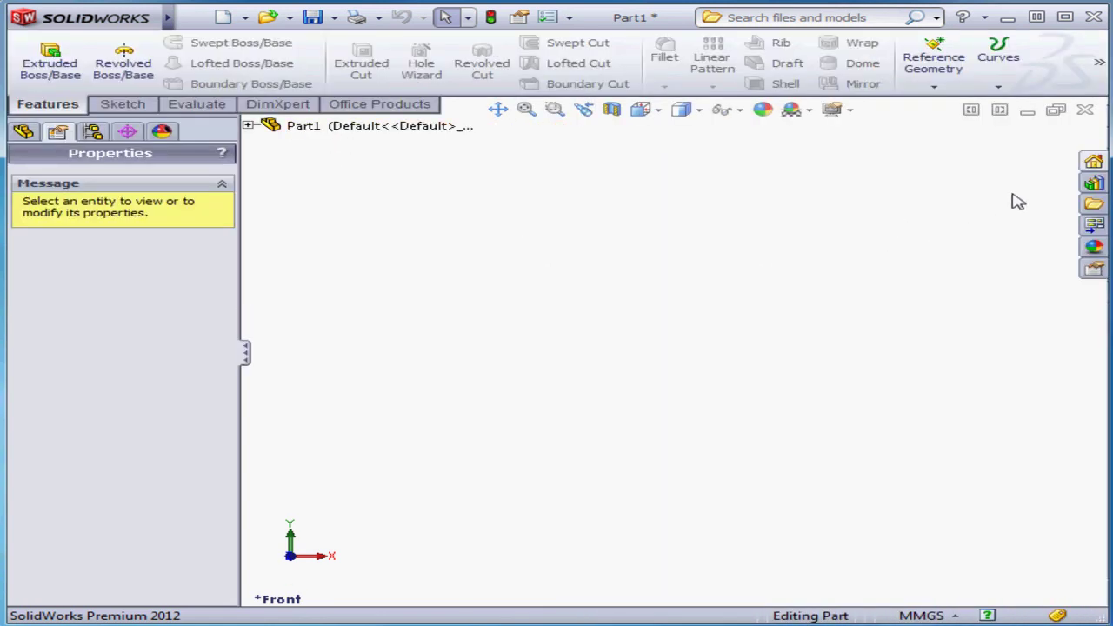
Pin the SolidWorks Resources task pane, float it as a panel, and switch to Design Library.
left_click(1095, 163)
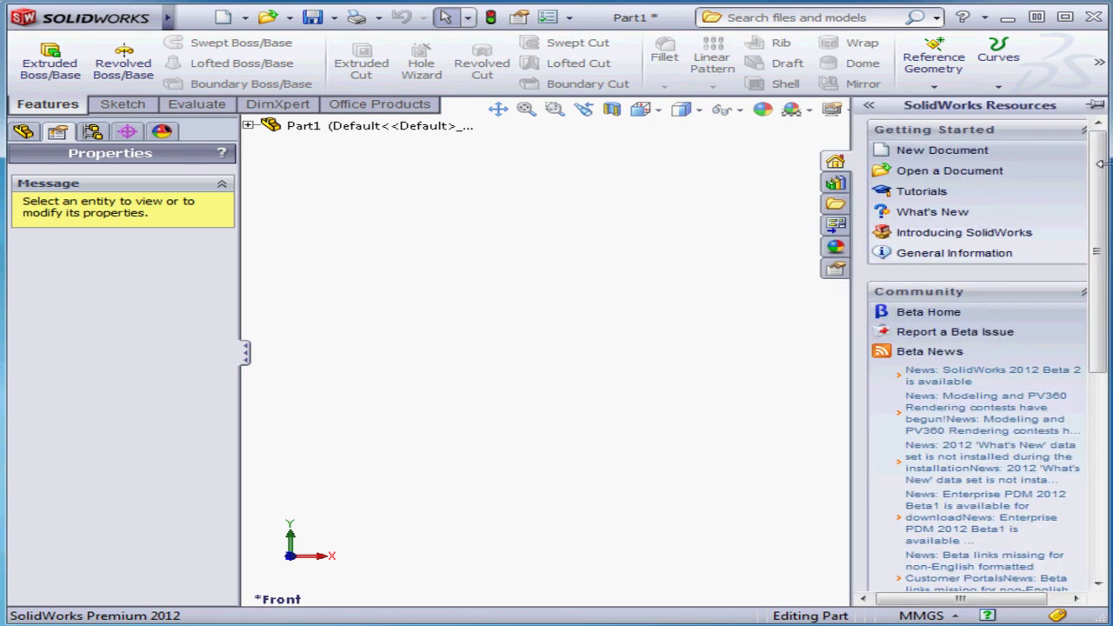
left_click(1095, 105)
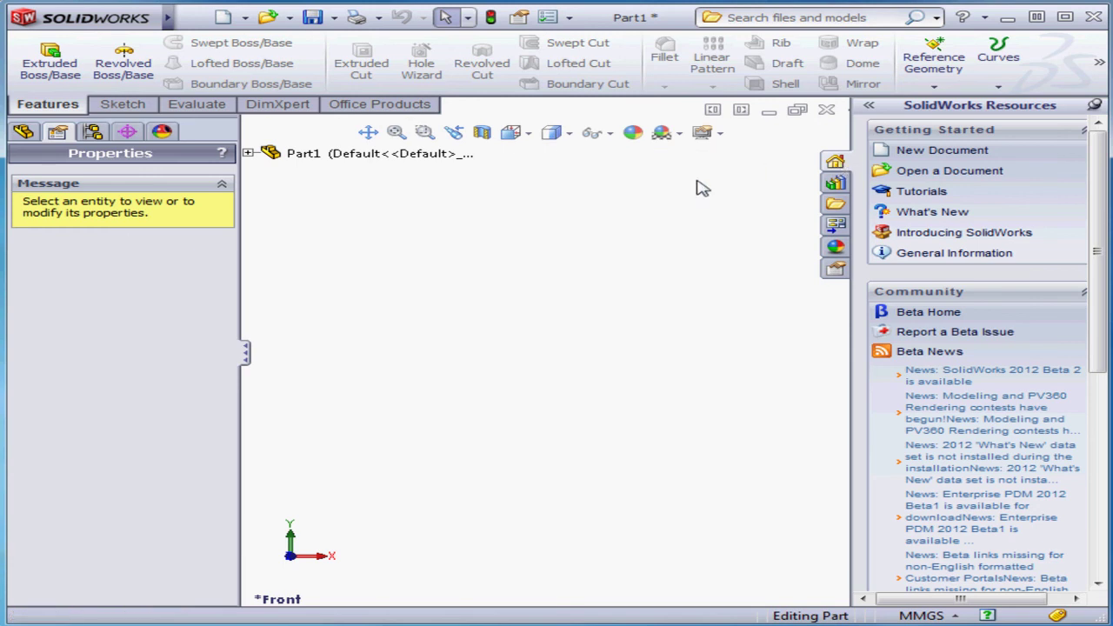
left_click_drag(985, 105, 731, 152)
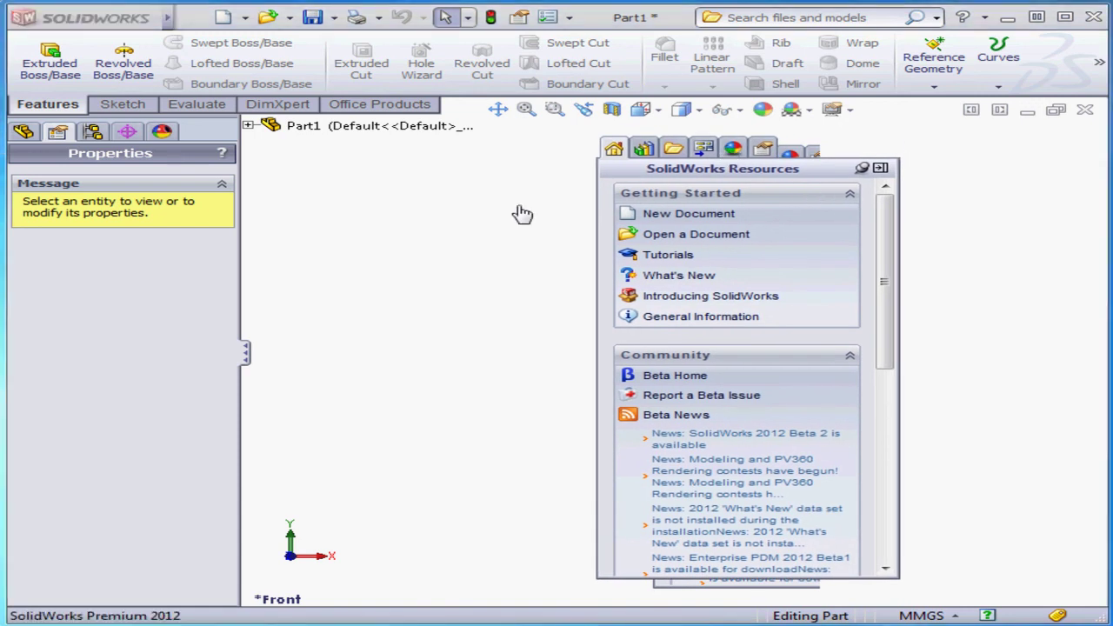
left_click(616, 150)
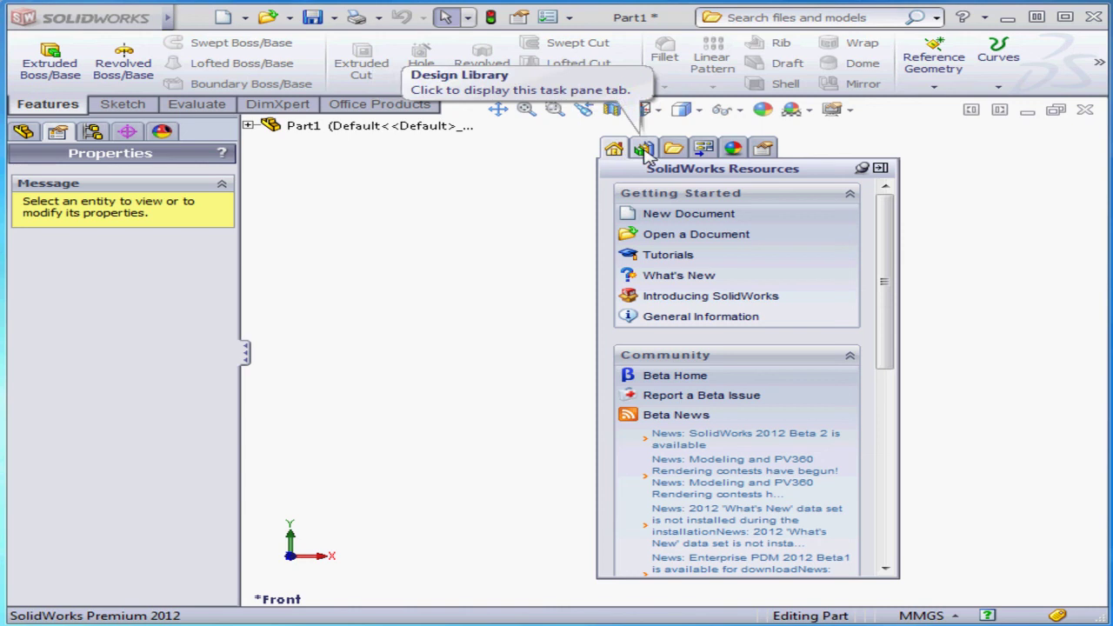
left_click(645, 150)
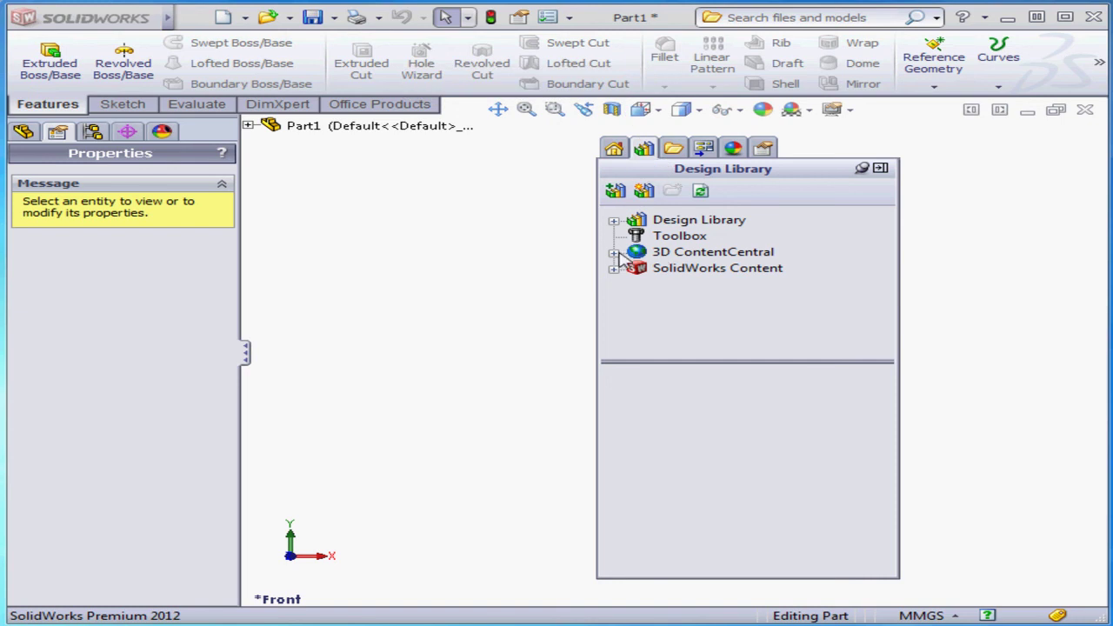
Expand 3D ContentCentral in the Design Library, then view File Explorer and Appearances, Scenes, and Decals.
left_click(614, 252)
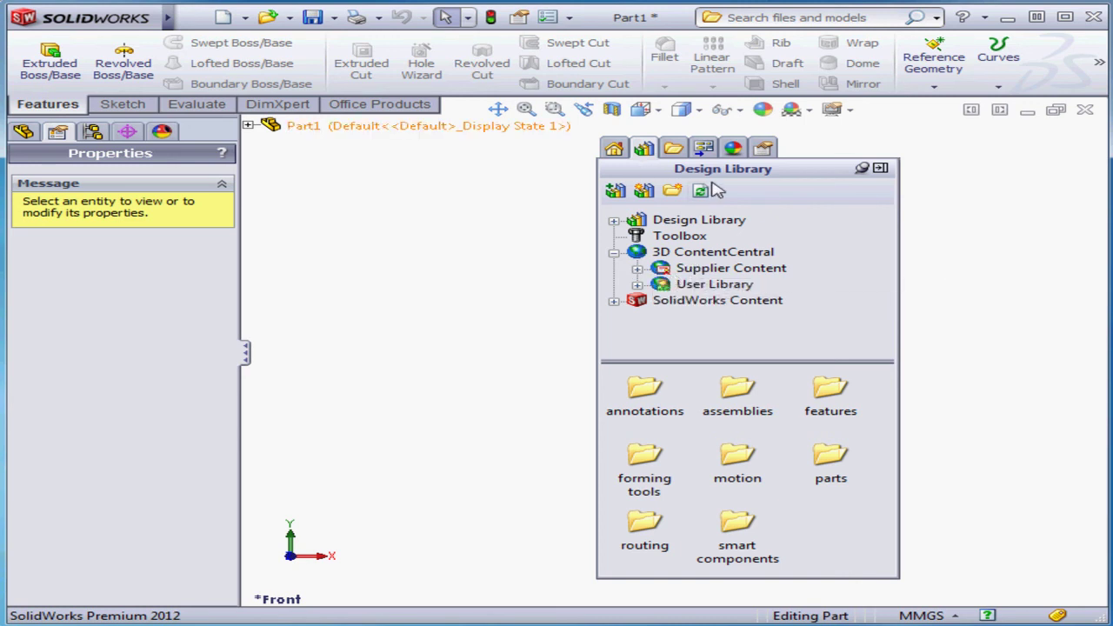
left_click(675, 149)
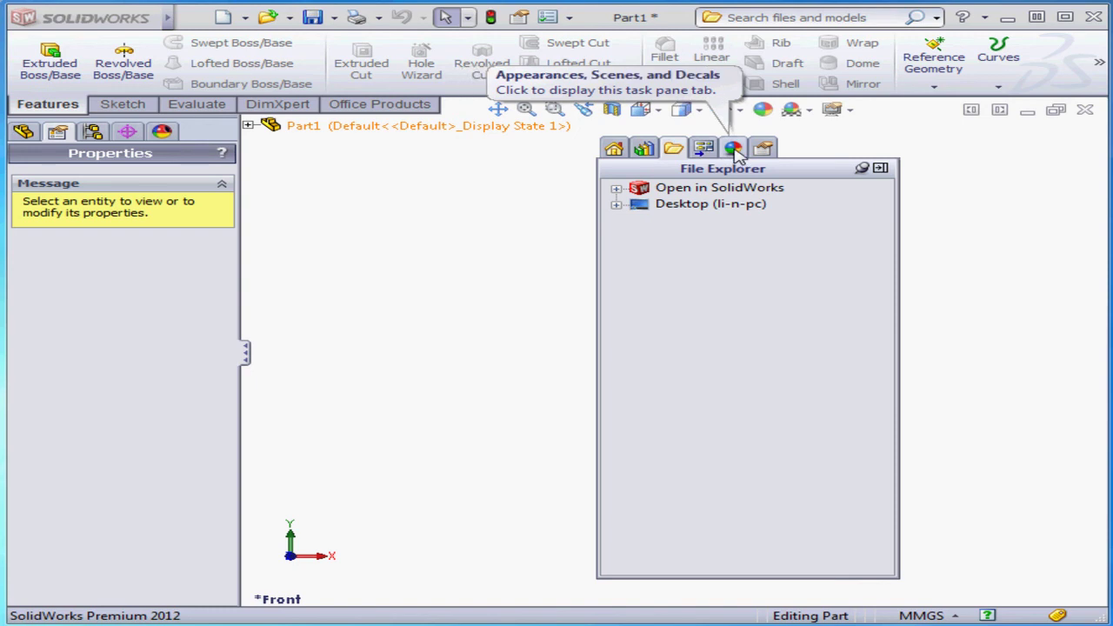
left_click(735, 150)
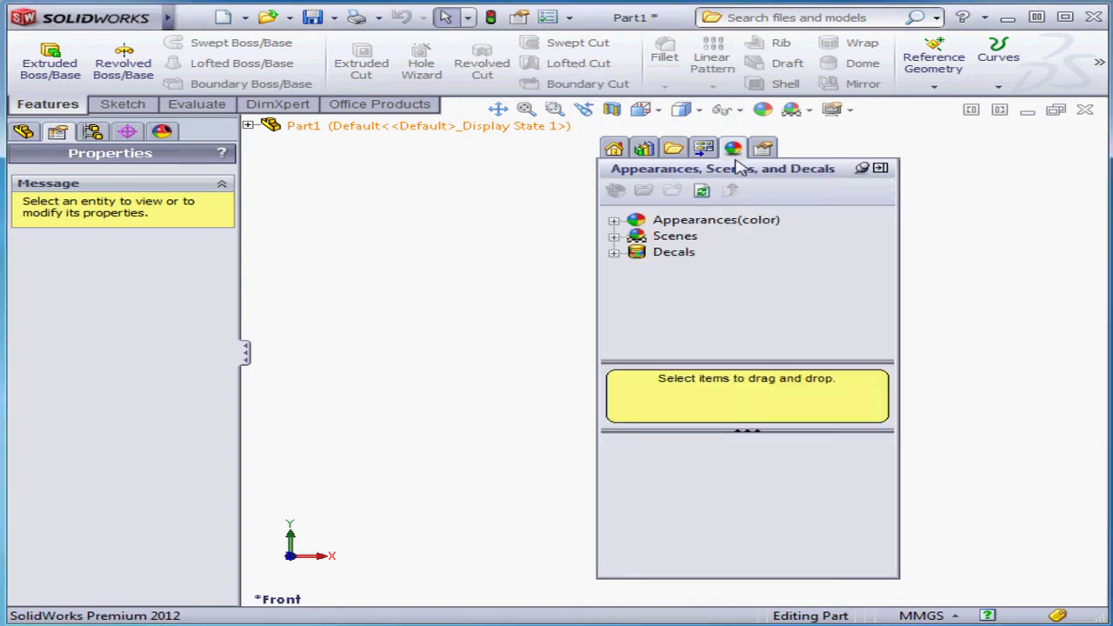
Expand Appearances(color), preview the Painted appearances, and bring up Custom Properties.
left_click(614, 221)
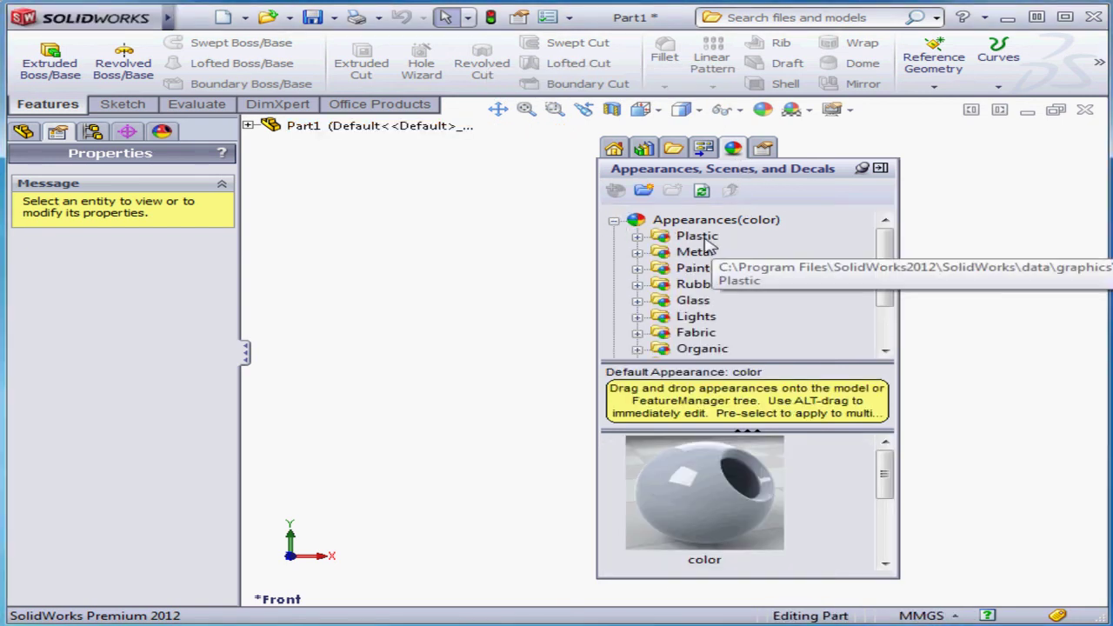
mouse_move(884, 474)
left_mouse_down()
mouse_move(895, 539)
mouse_move(887, 451)
left_mouse_up()
left_click(701, 269)
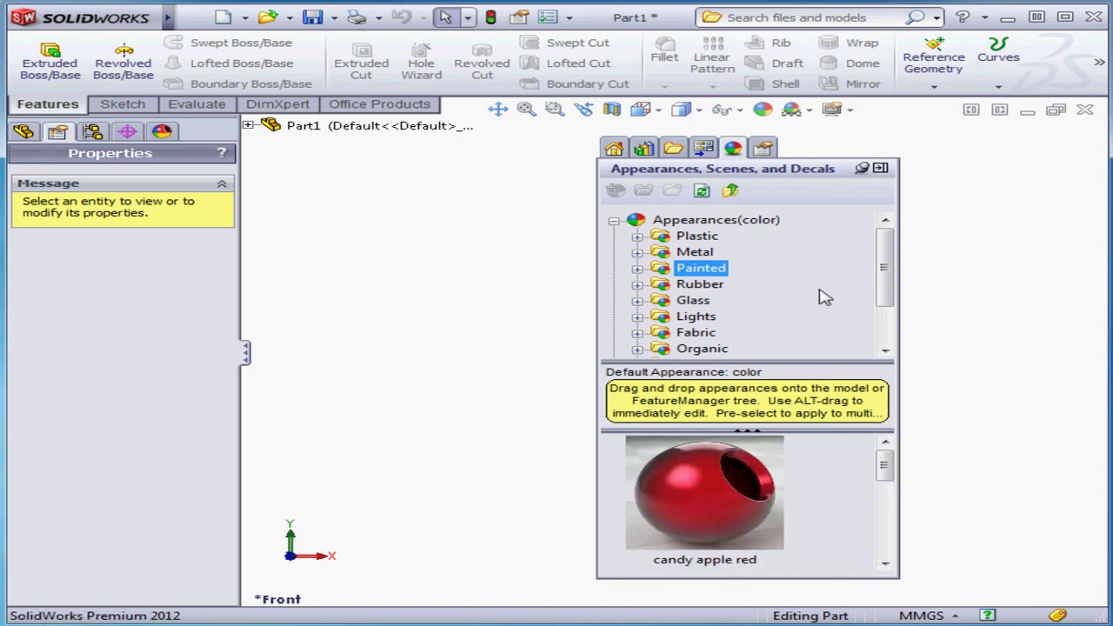
left_click(764, 151)
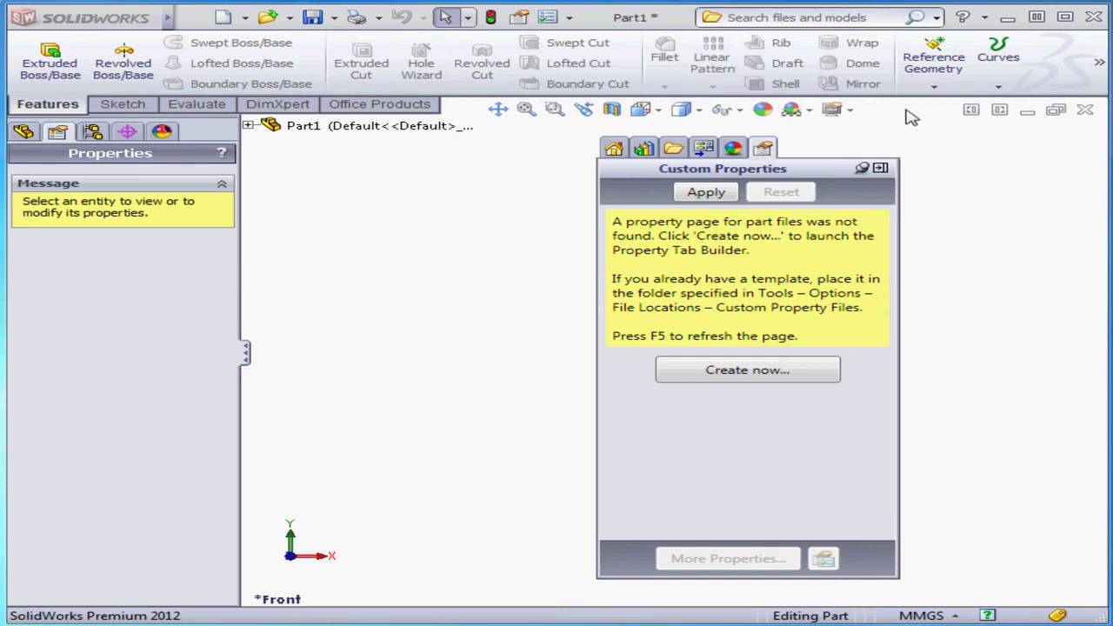
Search files and models for 'text', then dock the floating task pane to the window edge.
left_click(937, 17)
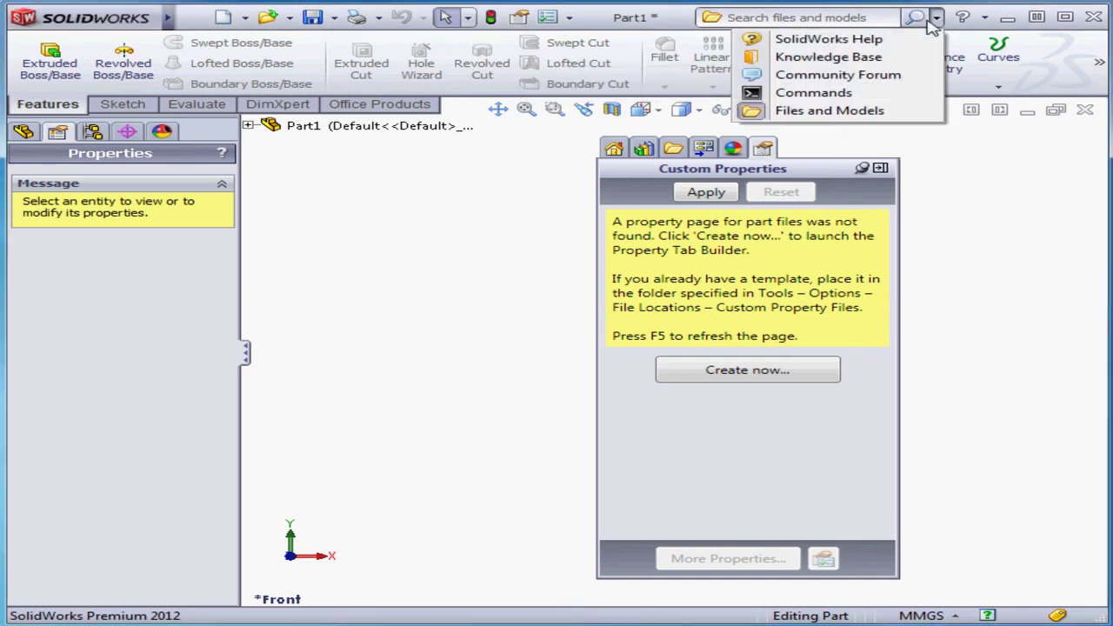
left_click(829, 110)
left_click(817, 17)
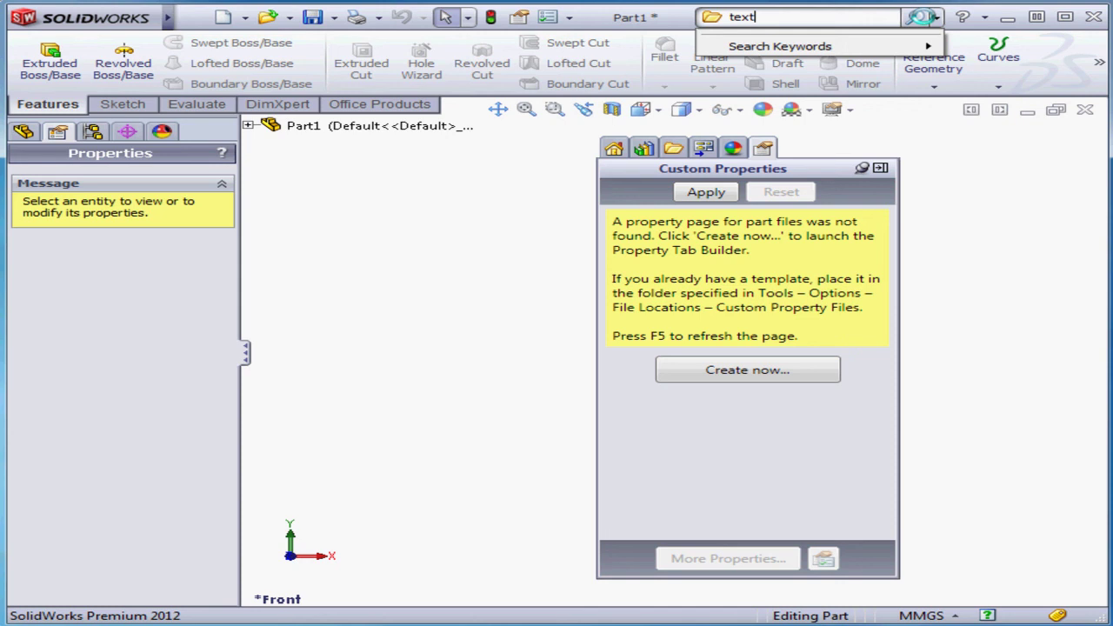
left_click(922, 17)
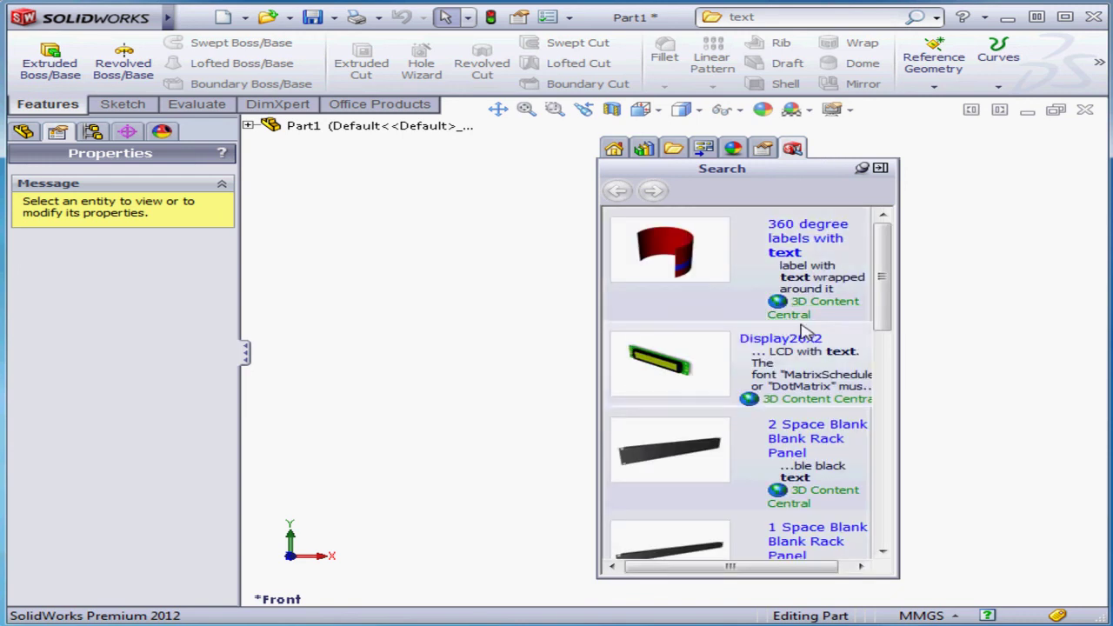
left_click_drag(884, 316, 917, 246)
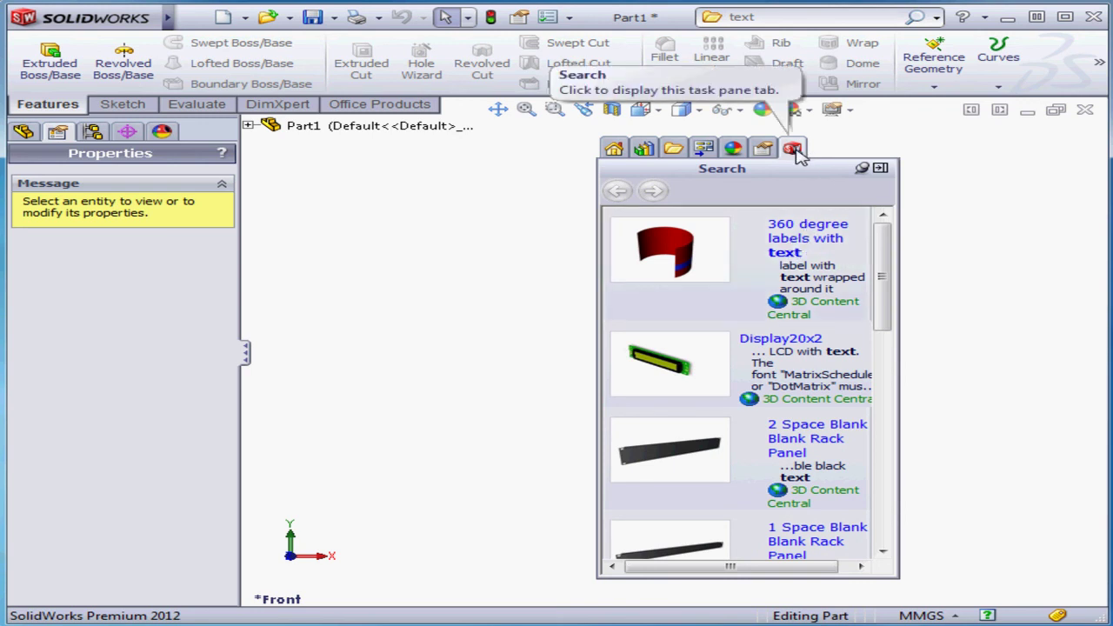
left_click(880, 167)
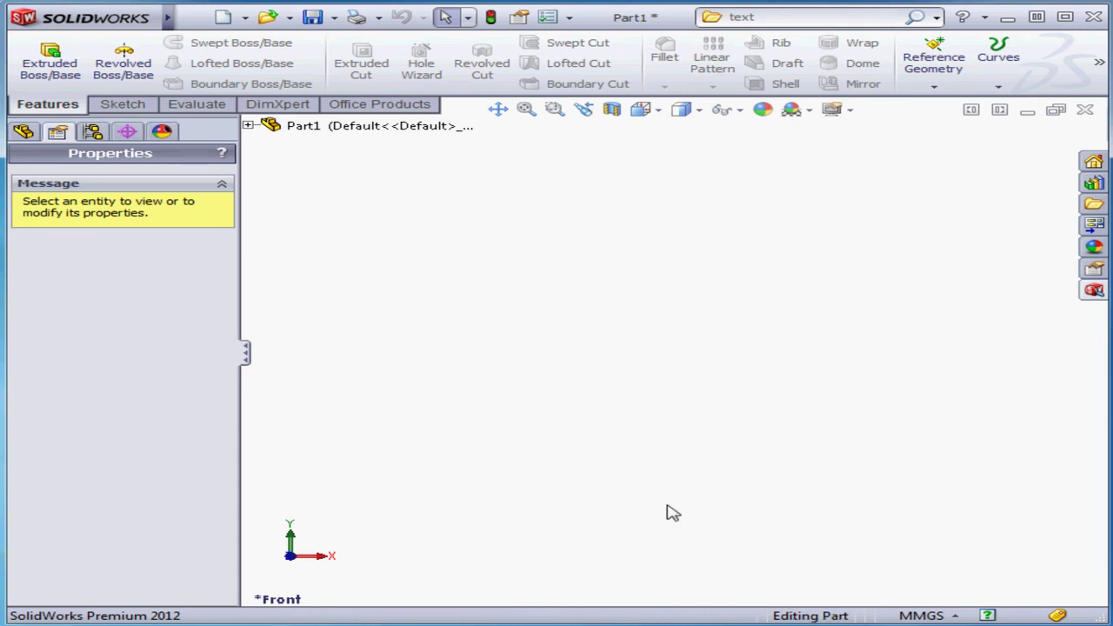
Show the FeatureManager design tree, start a sketch on Front Plane, then exit it.
left_click(22, 131)
left_click(45, 201)
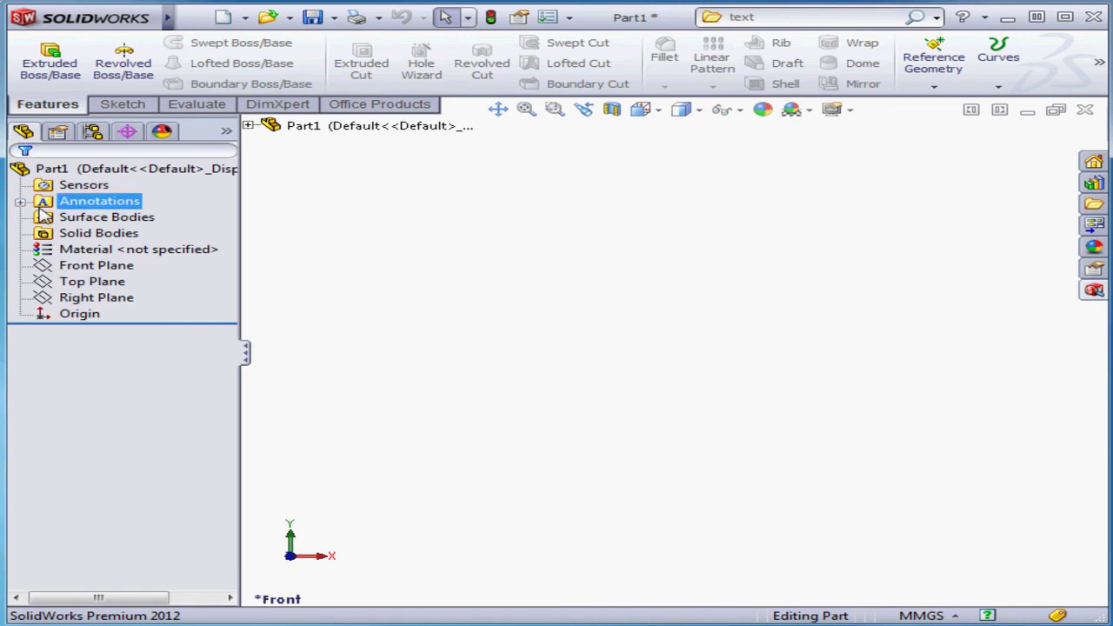
right_click(75, 265)
left_click(82, 238)
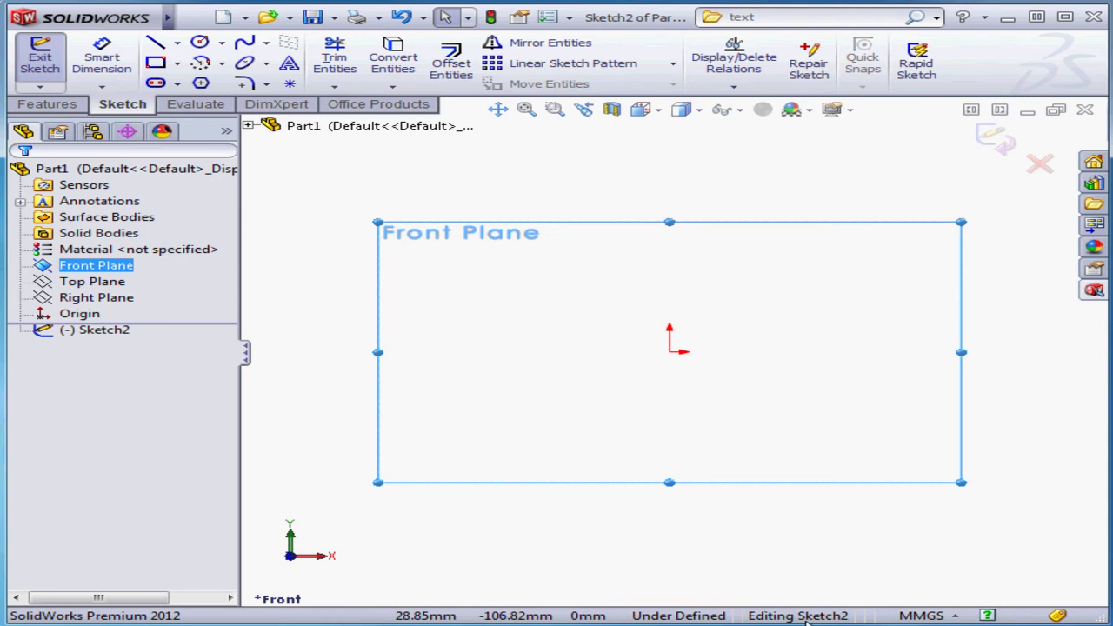
left_click(996, 139)
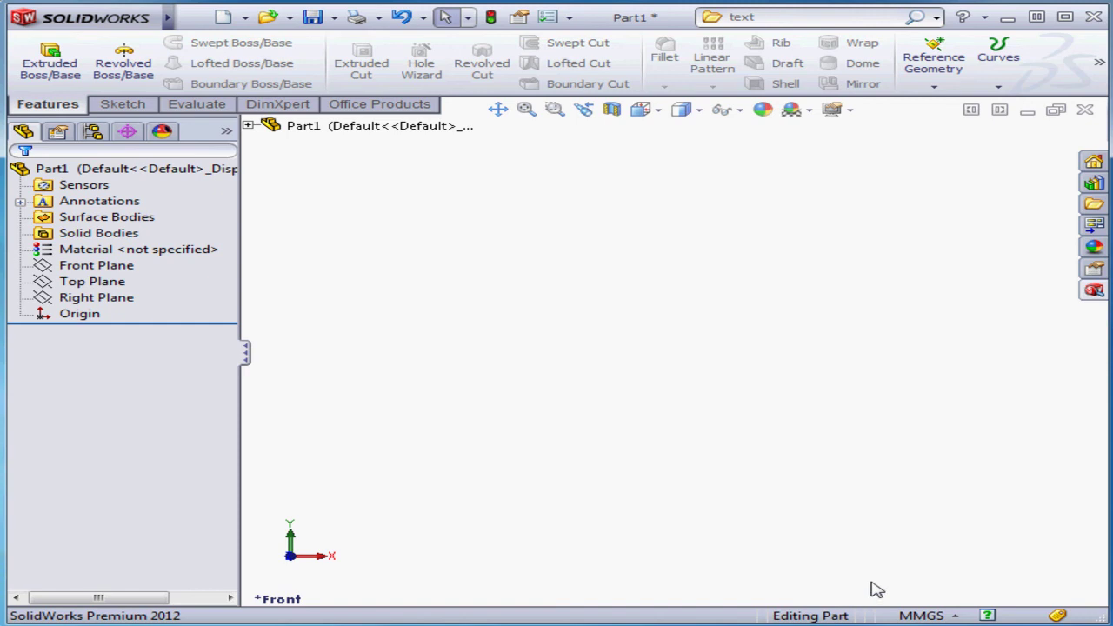
left_click(957, 615)
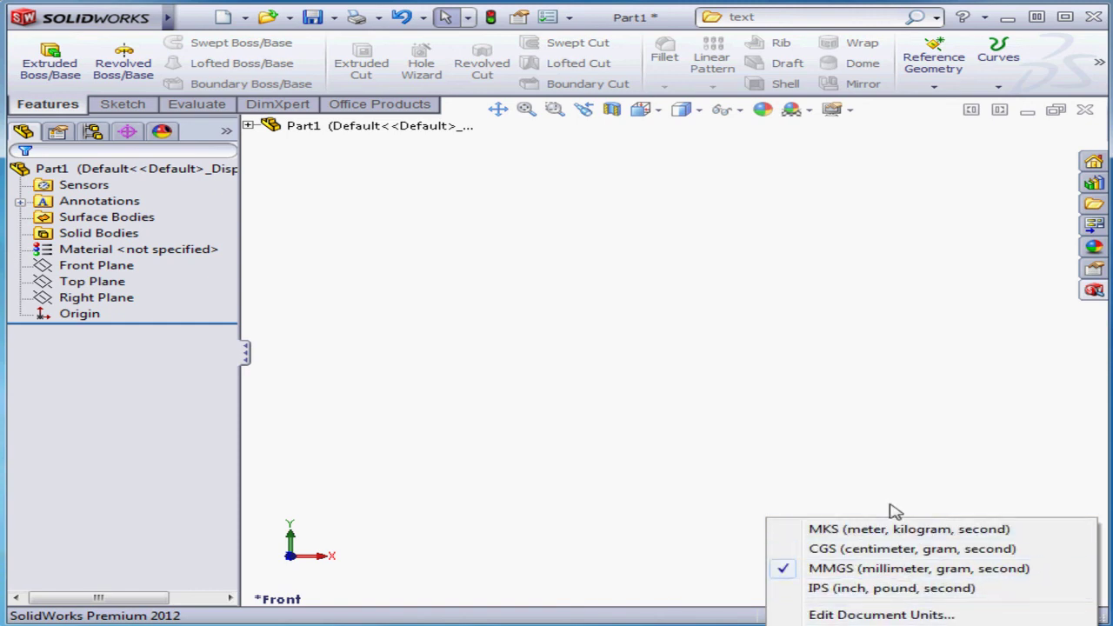
left_click(848, 450)
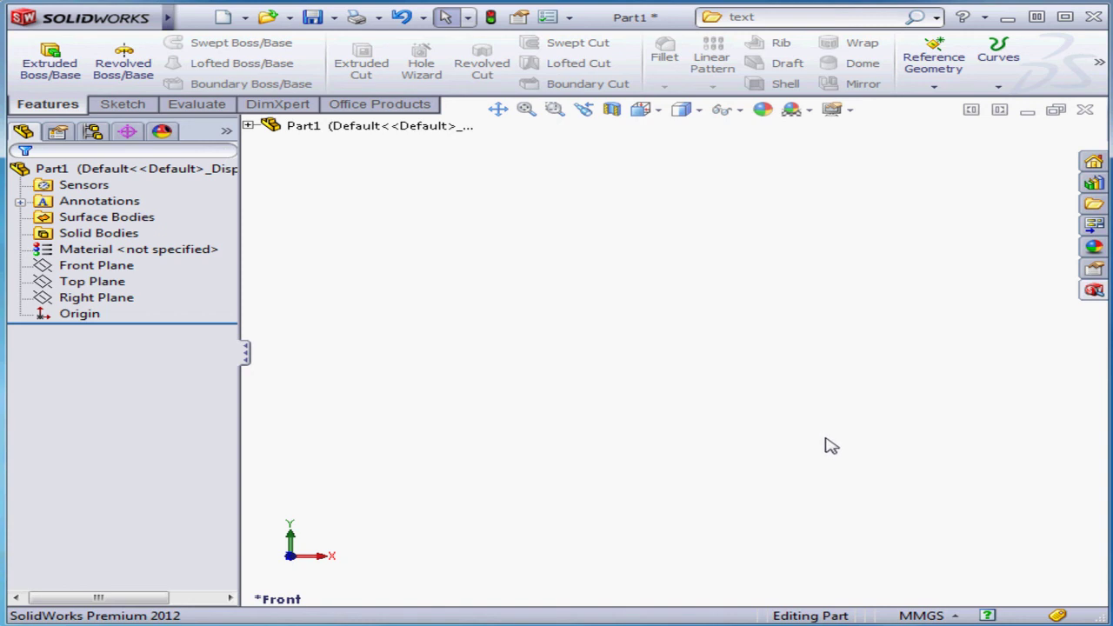
left_click(570, 18)
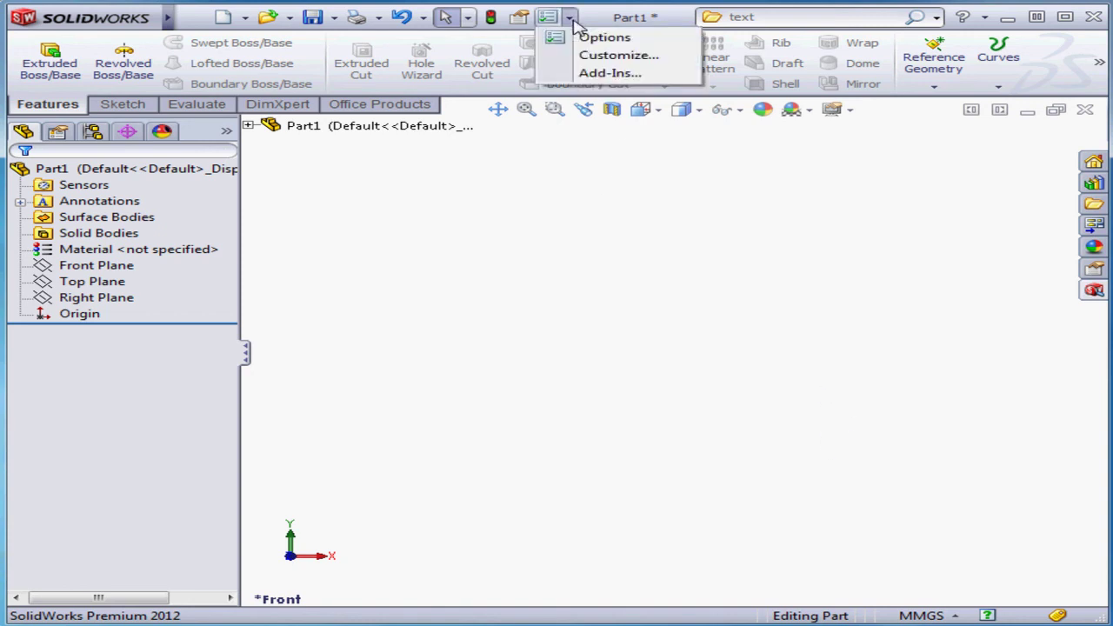
left_click(583, 40)
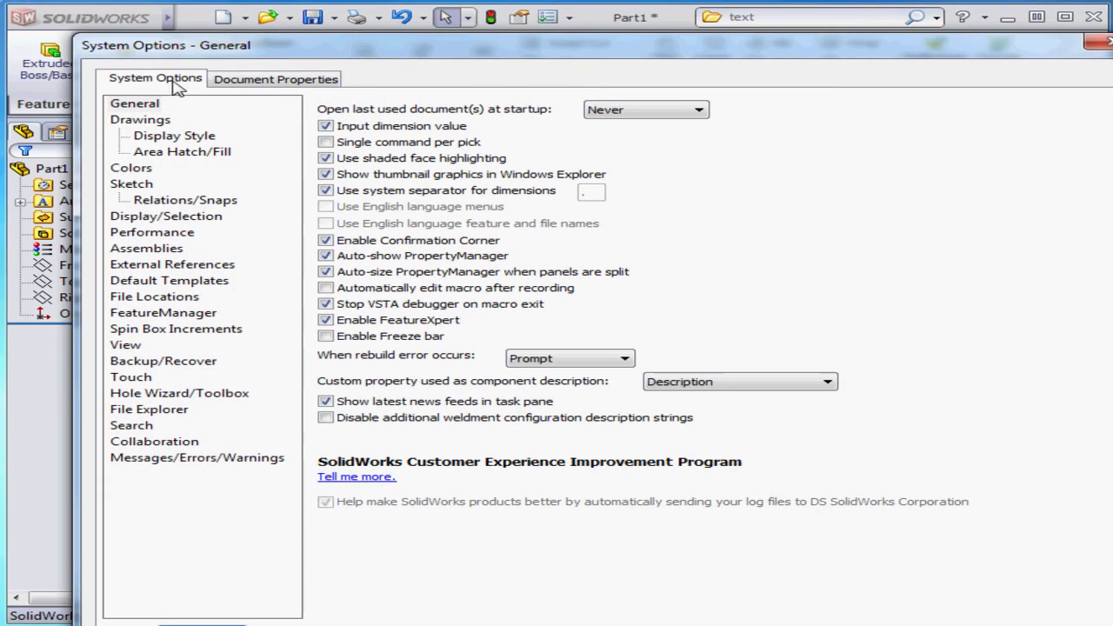
left_click(280, 82)
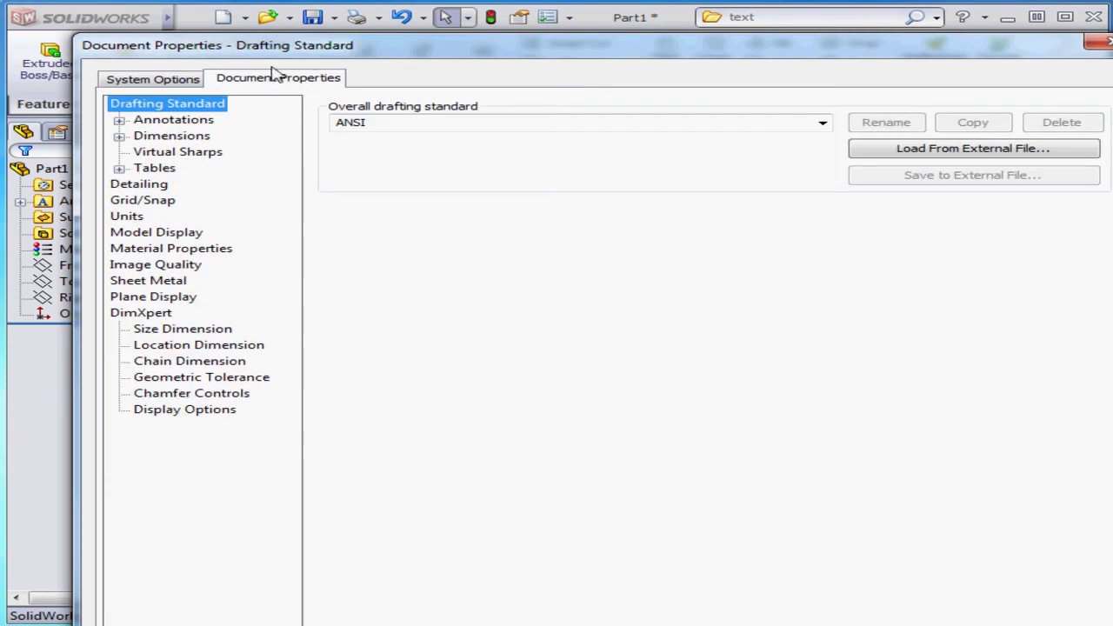
left_click(128, 217)
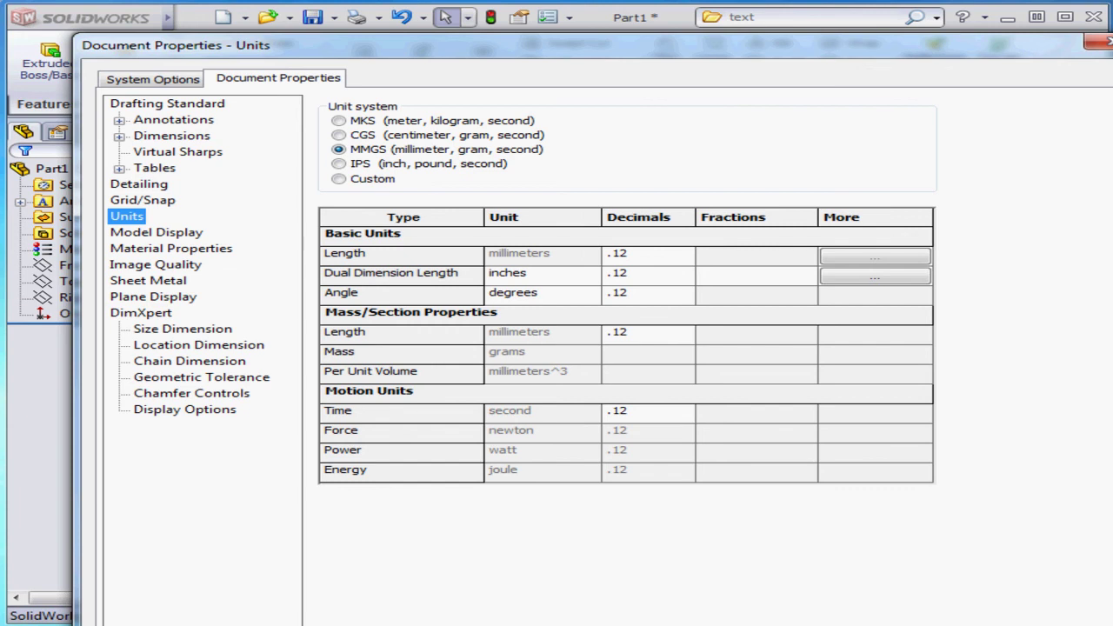
key("Return")
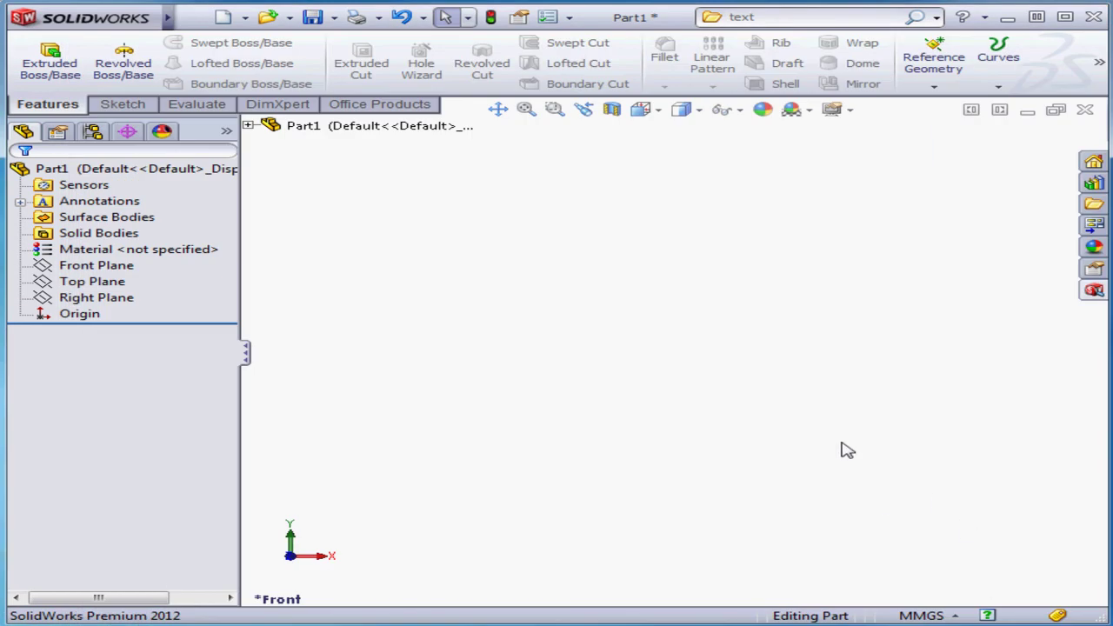
left_click(988, 616)
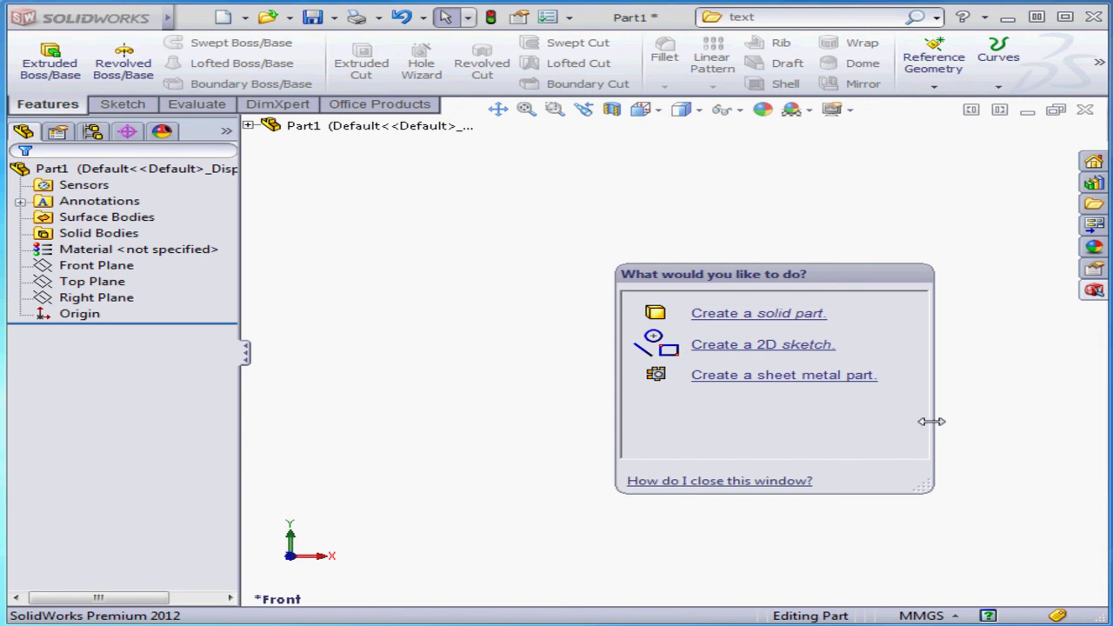
left_click(989, 616)
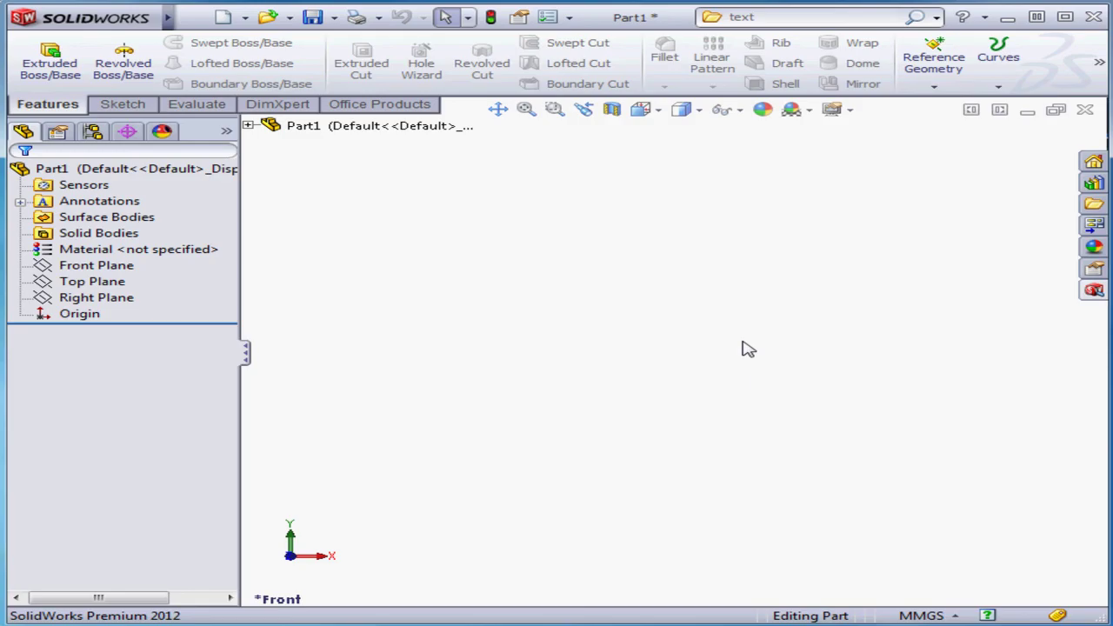
Pin the main menu bar permanently visible and browse the View menu.
mouse_move(173, 31)
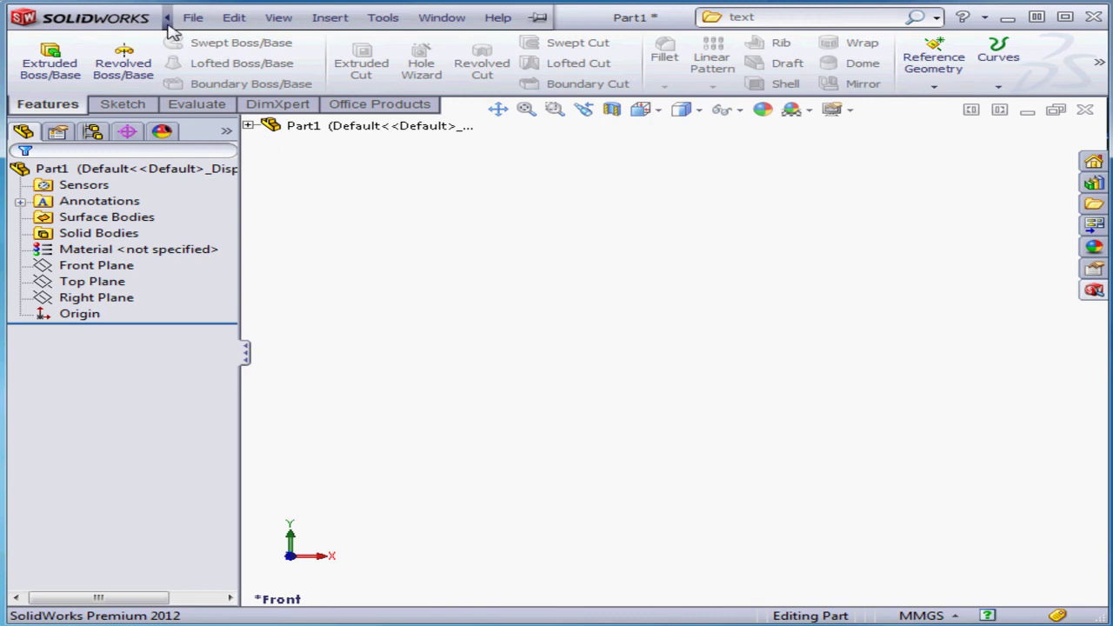
left_click(497, 17)
left_click(539, 17)
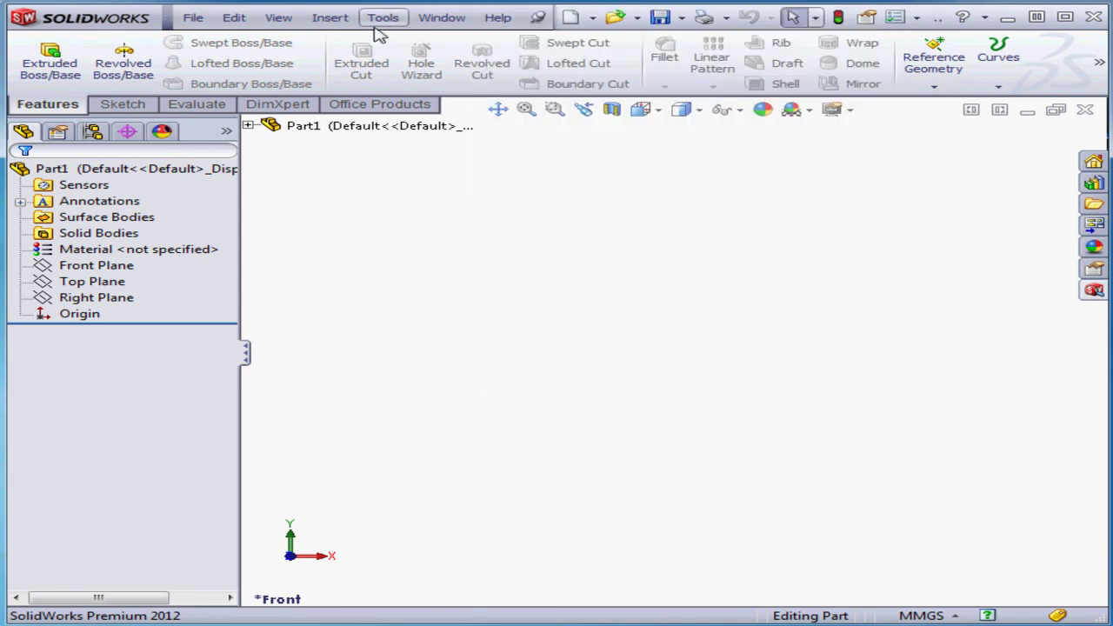
left_click(278, 18)
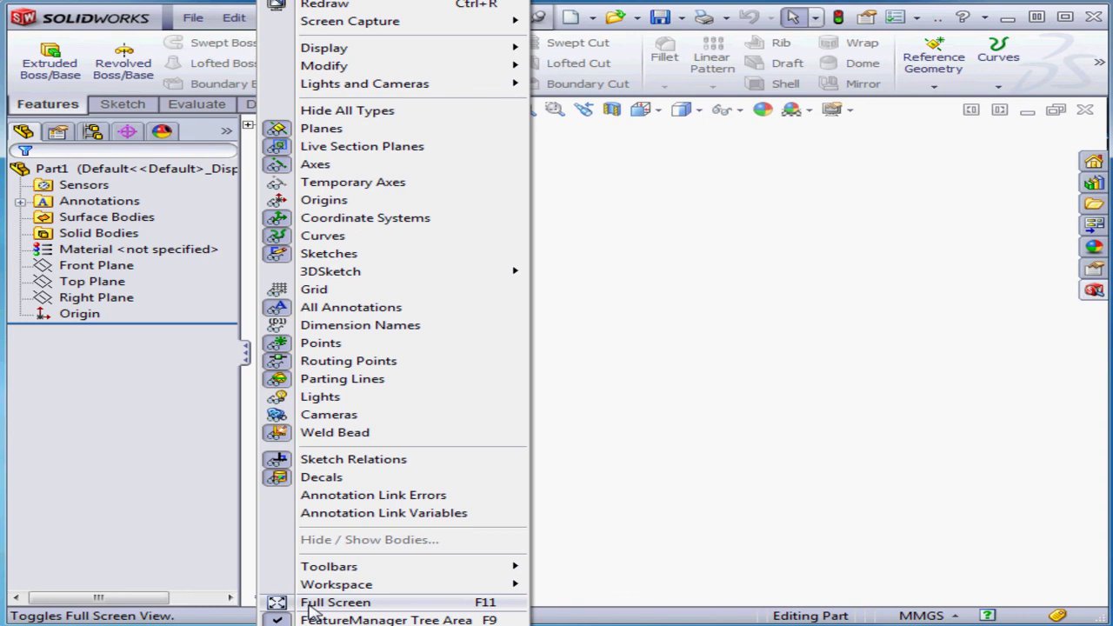
left_click(628, 383)
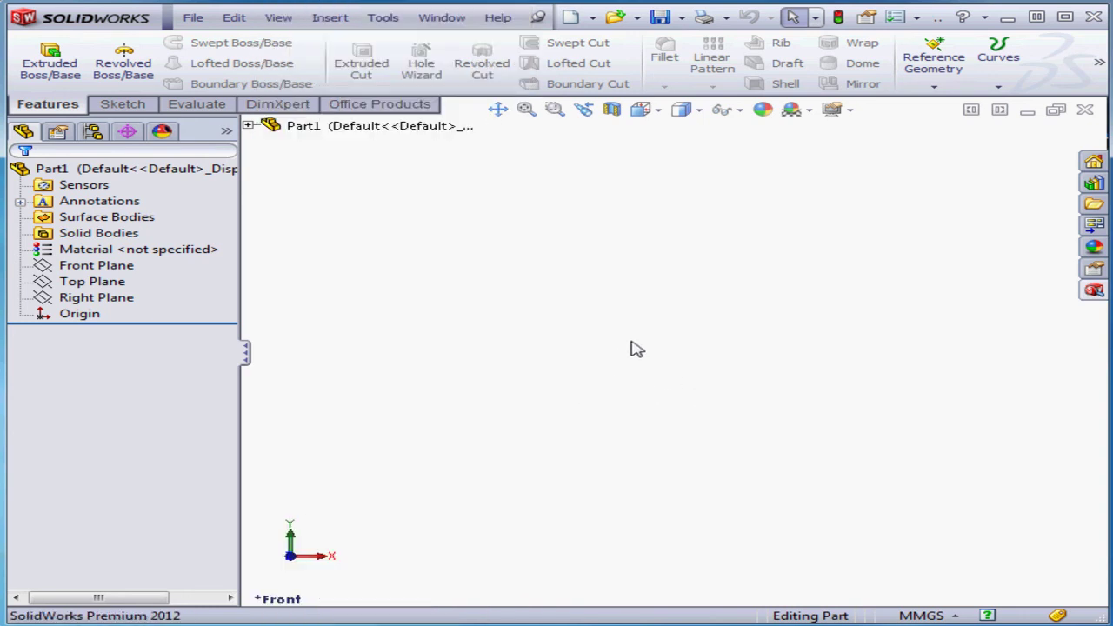
Switch the CommandManager to small icons, then restore Use Large Buttons with Text.
right_click(125, 63)
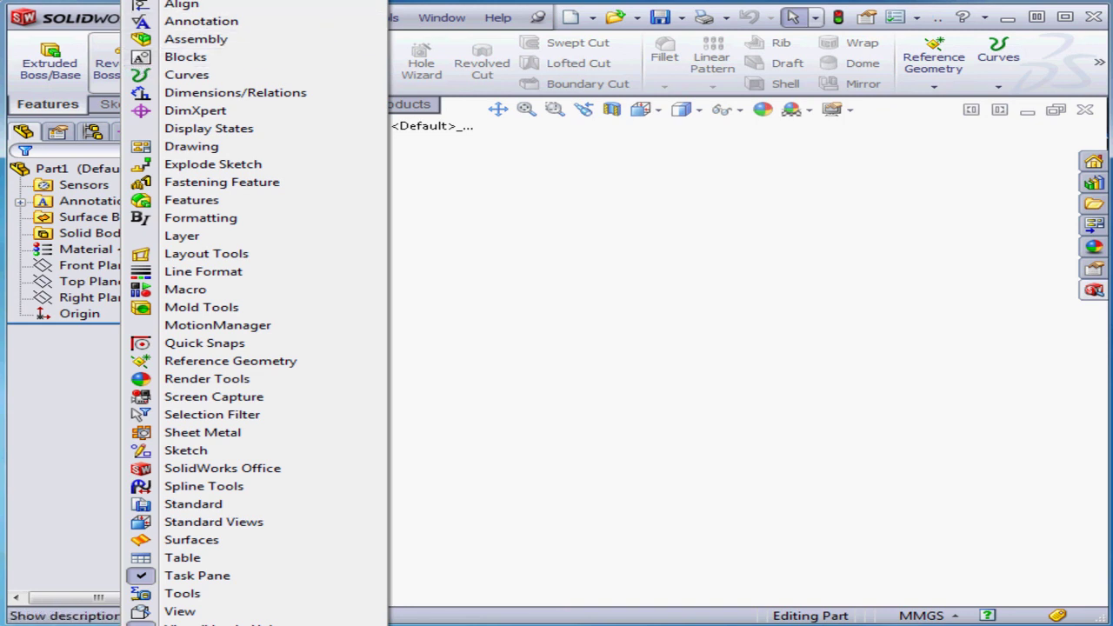
left_click(200, 3)
right_click(144, 42)
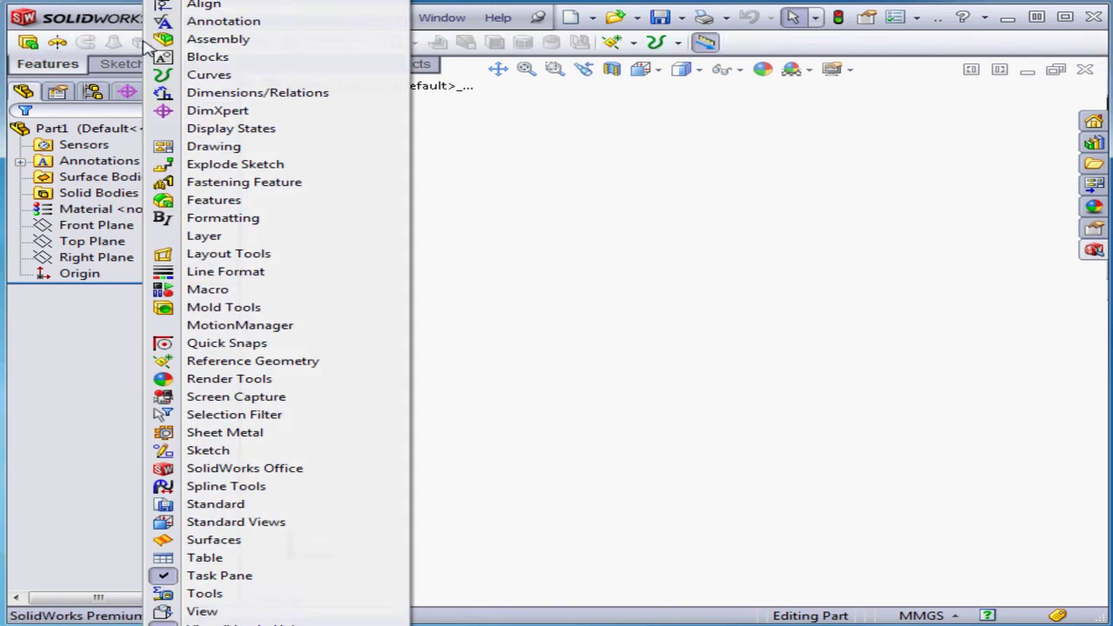
left_click(200, 2)
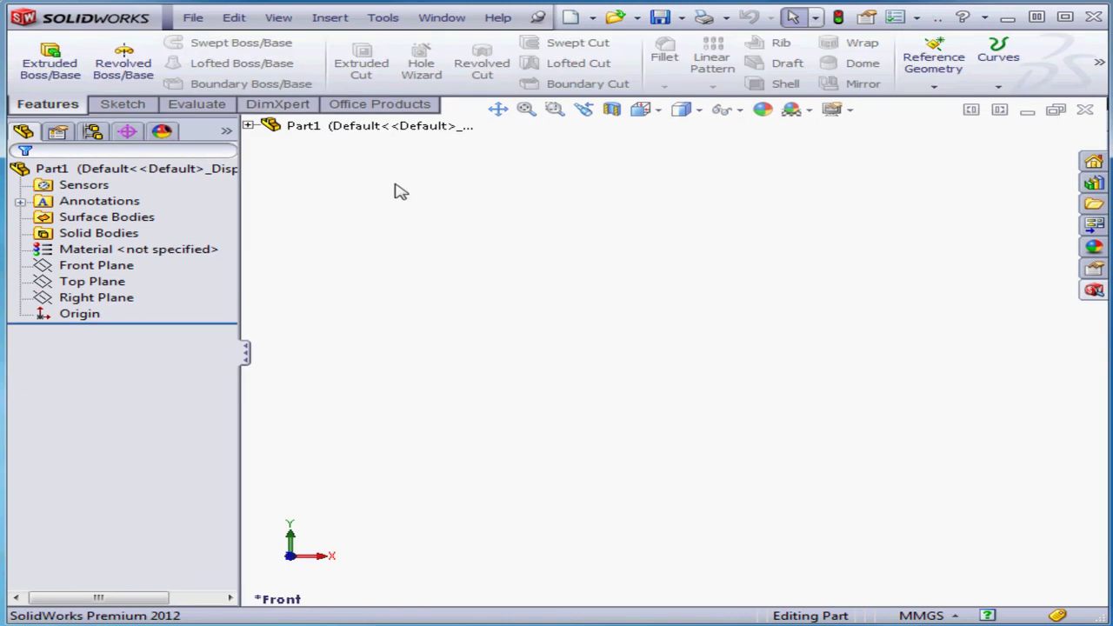
Browse Recent Commands in the graphics-area menu, dismiss it, and bring up the canvas shortcut toolbar.
right_click(549, 255)
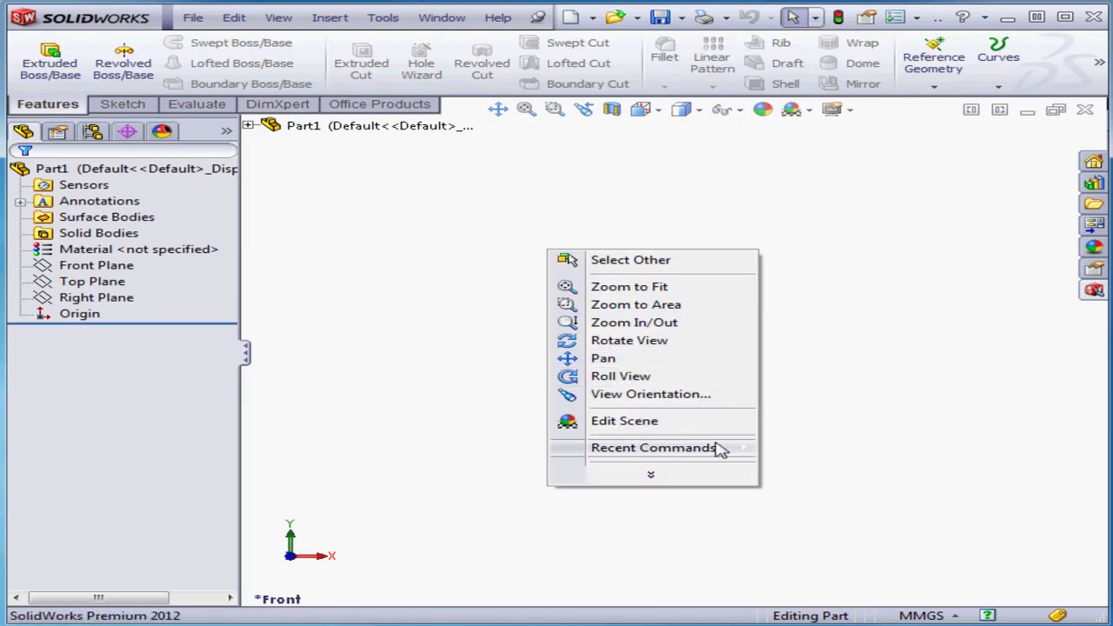
mouse_move(720, 452)
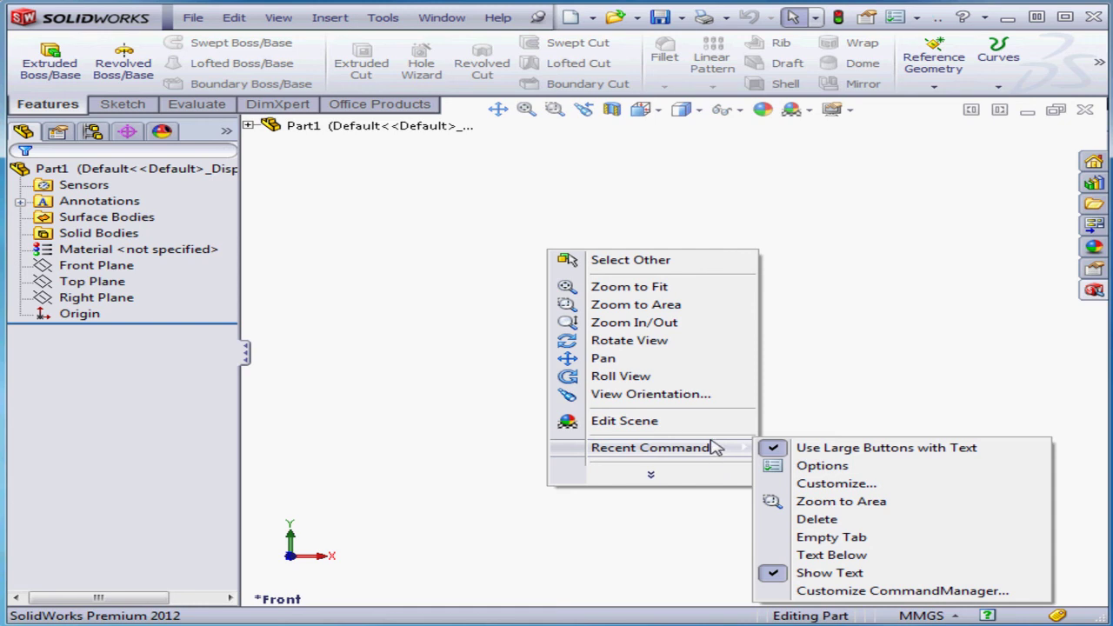
mouse_move(685, 460)
left_click(813, 359)
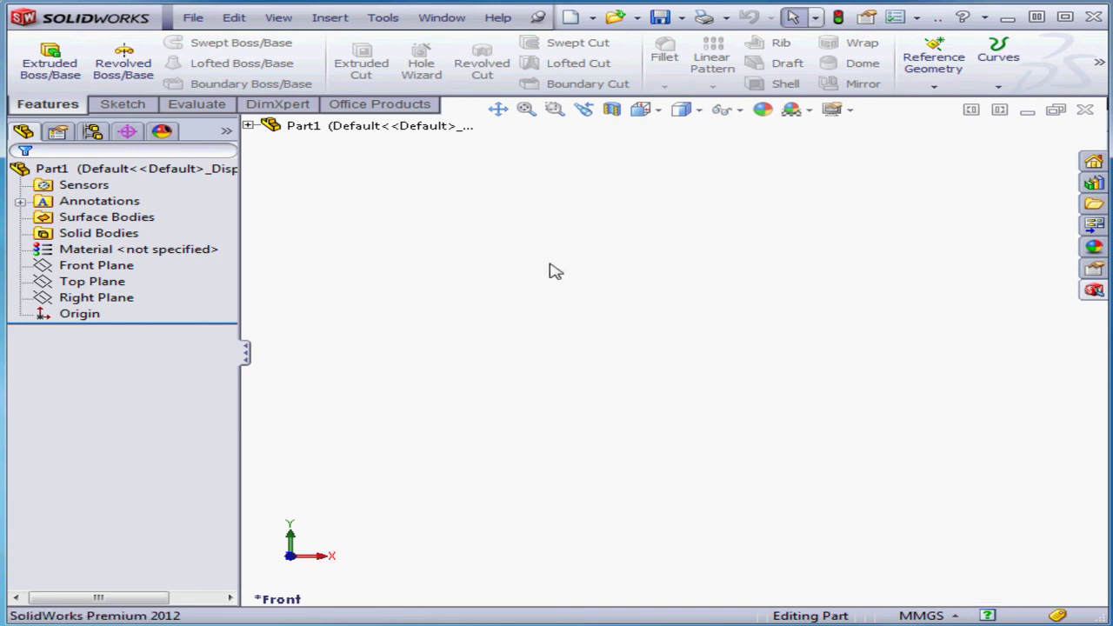
right_click(813, 359)
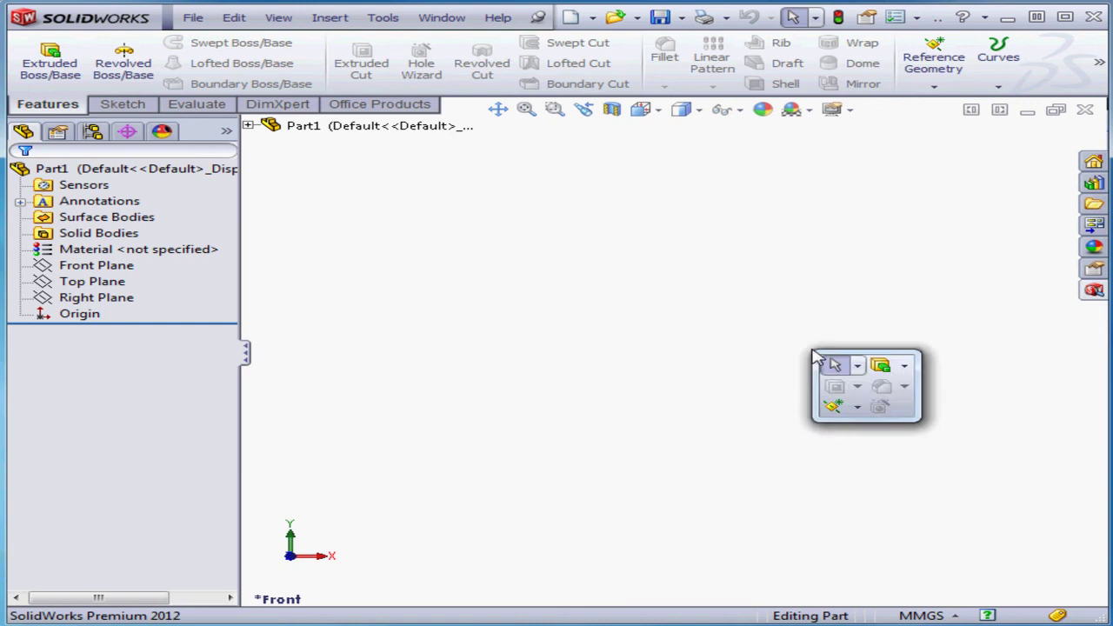